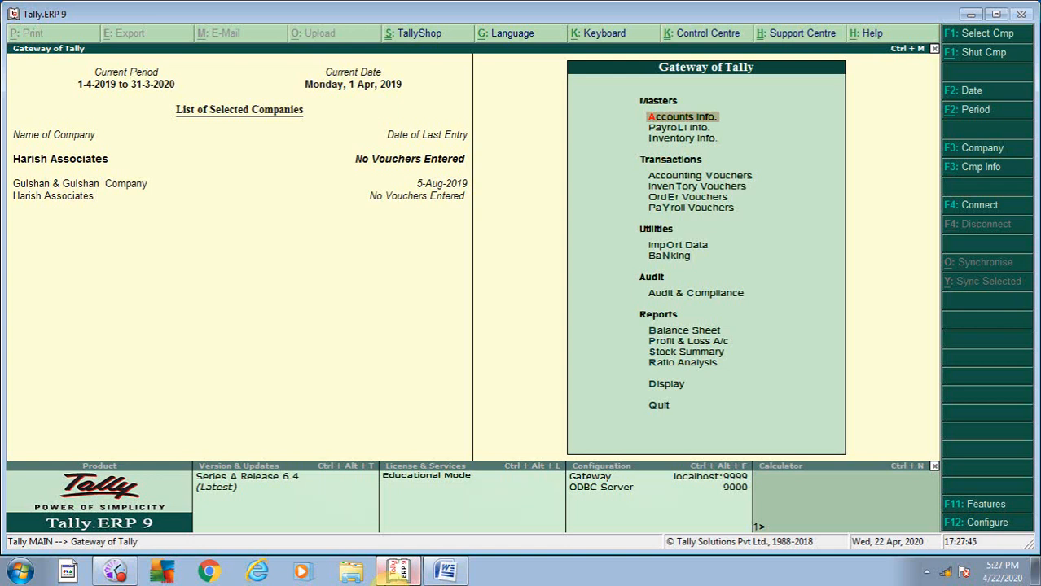
- Dismiss the Alt+F3 company info screen to return to Gateway of Tally
key("alt+F3")
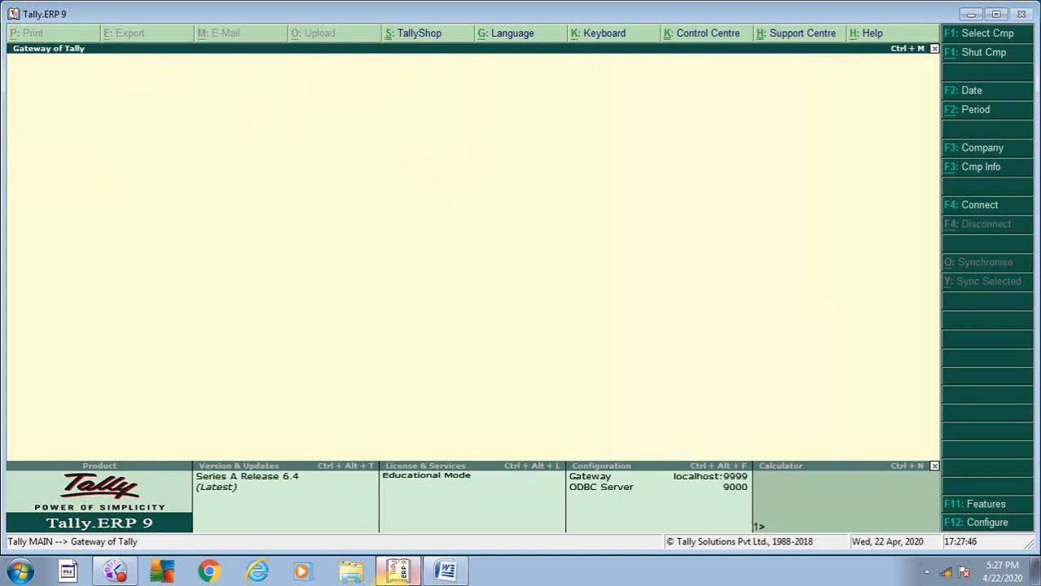
key("Escape")
- Open Accounts Info > Groups > Alter to bring up the Select Group list
key("a")
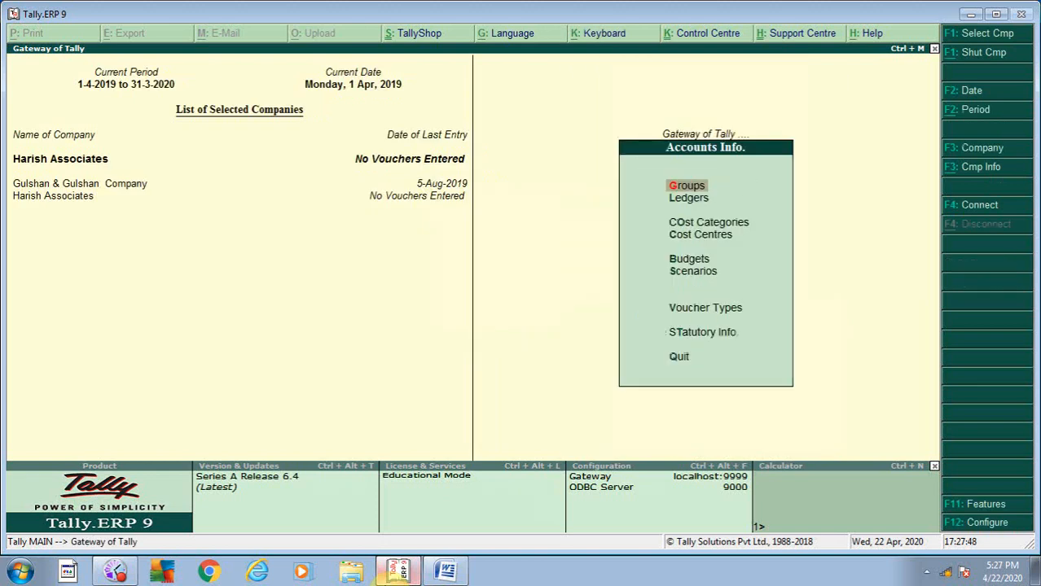
key("g")
key("c")
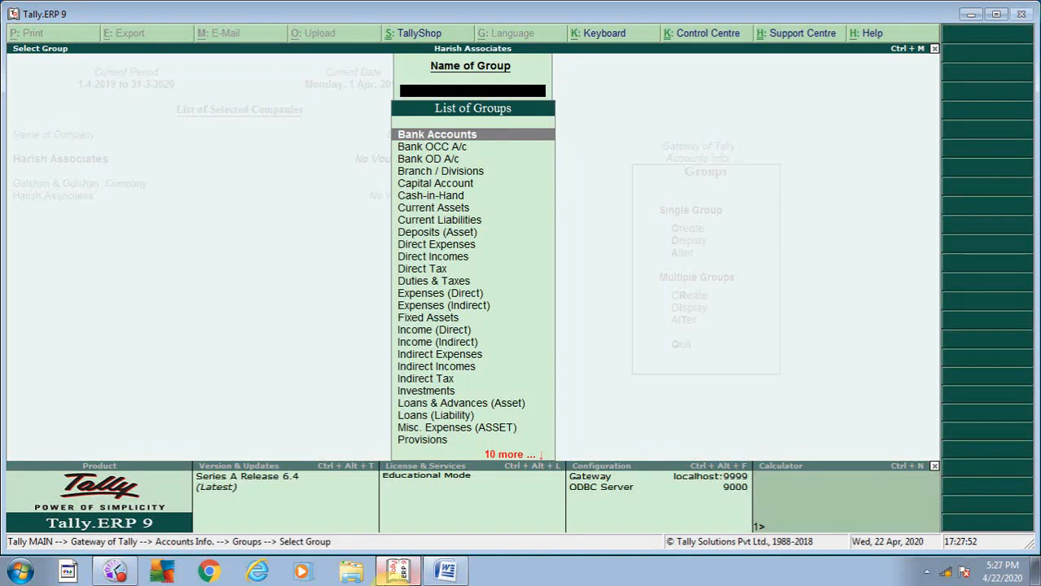
- Step down the List of Groups from Bank OCC A/c to Unsecured Loans
key("Down")
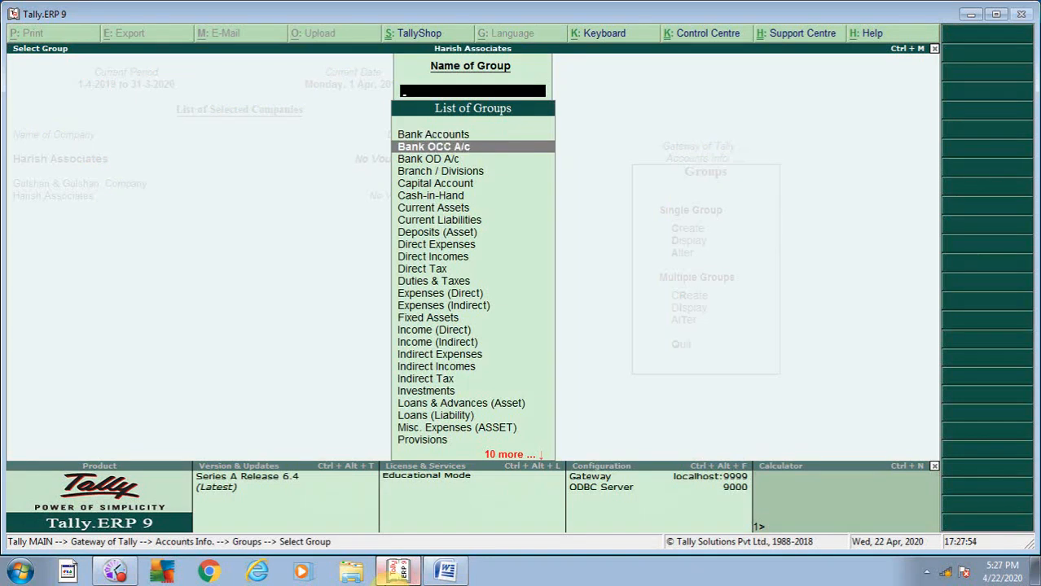
key("Down")
key("Down")
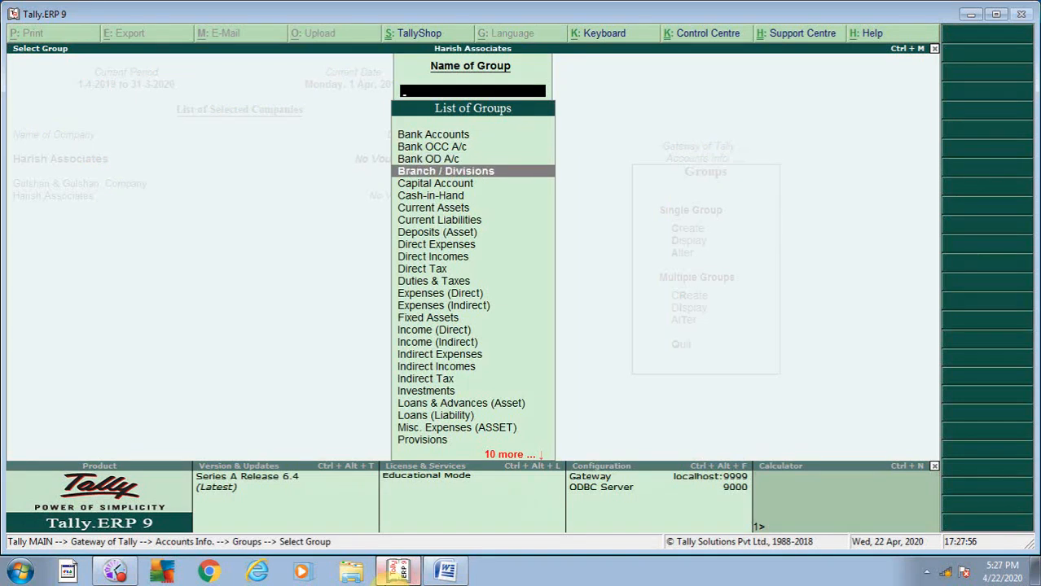
key("Down")
key("Down")
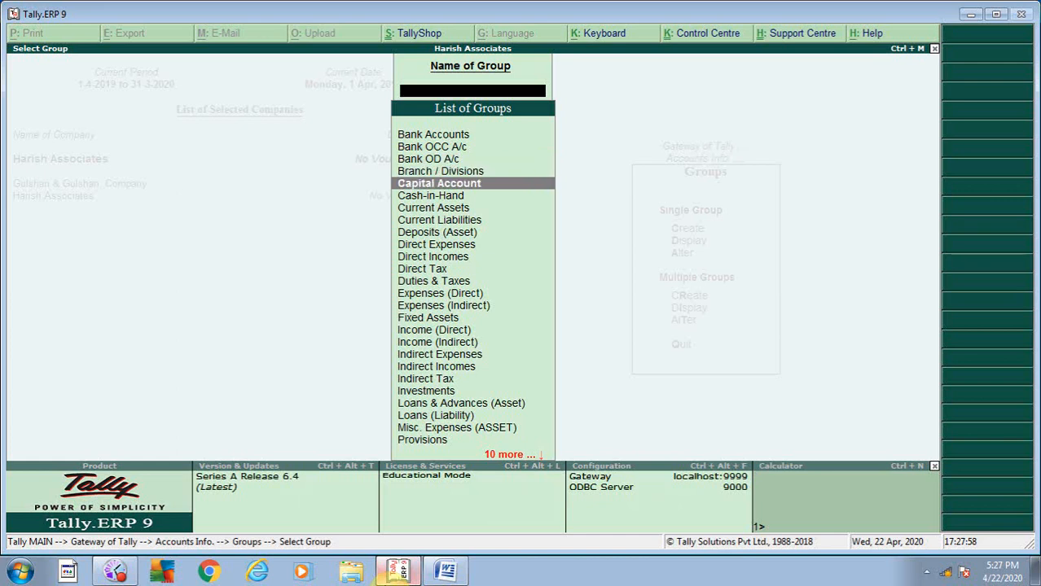
key("Down")
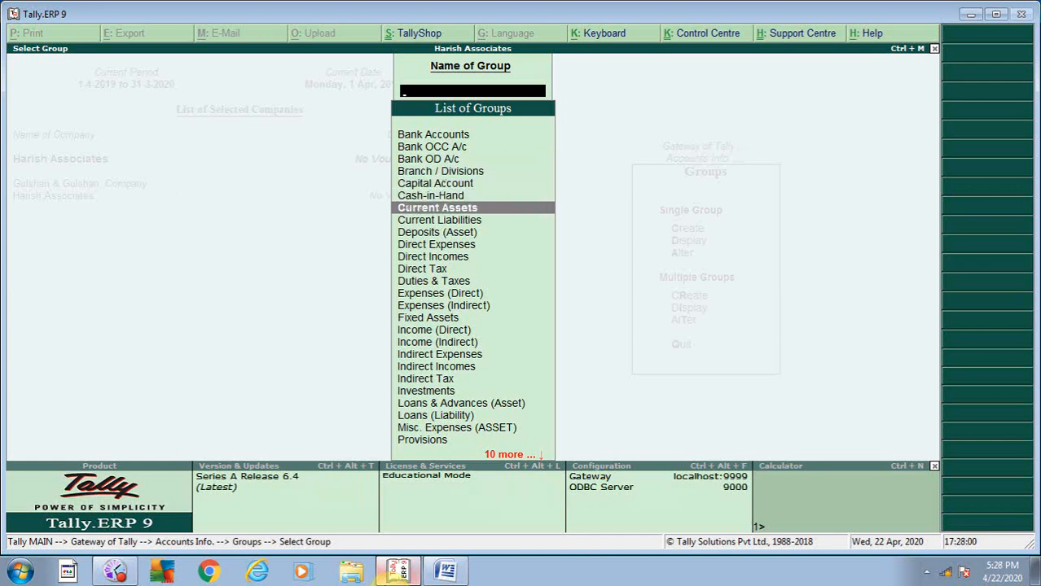
key("Down")
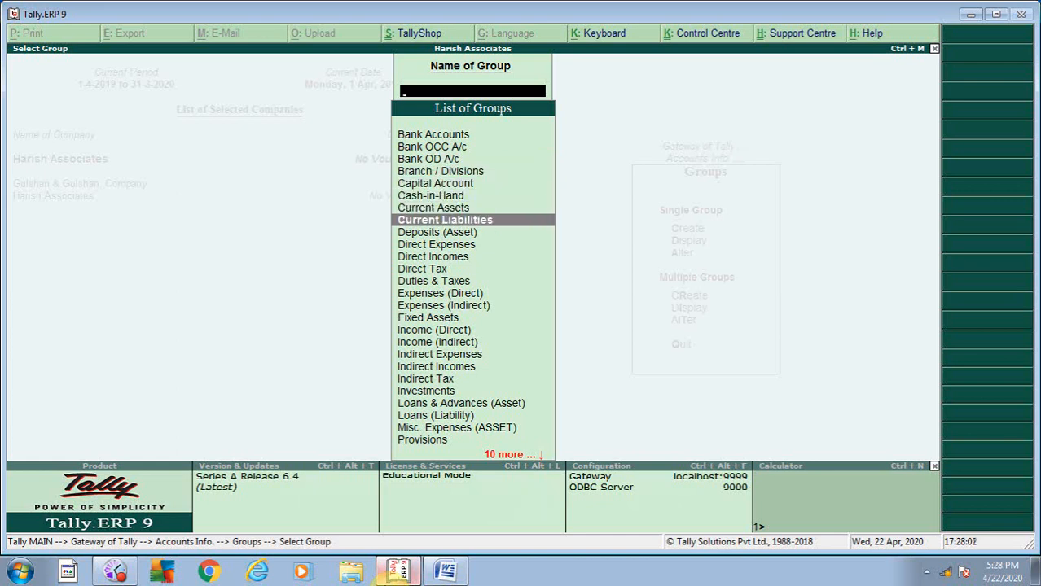
key("Down")
key("Down")
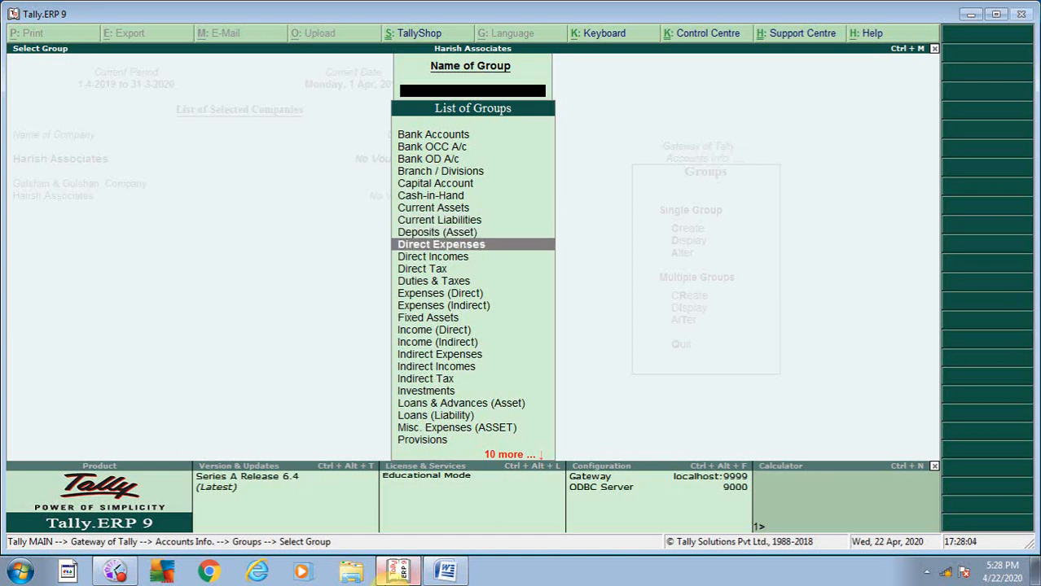
key("Down")
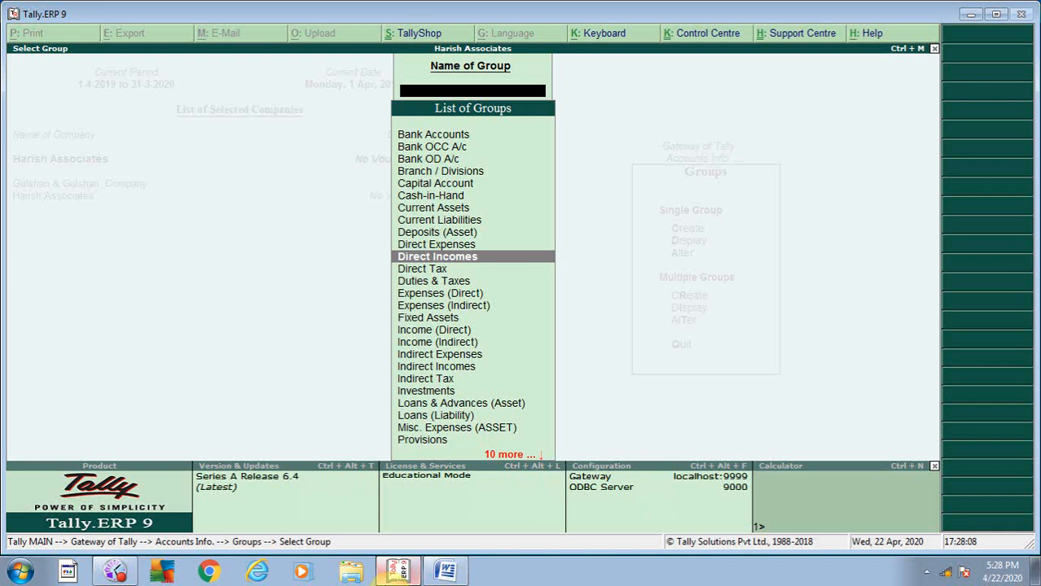
key("Down")
key("Down")
key("Down")
key("Down")
key("Down")
key("Down")
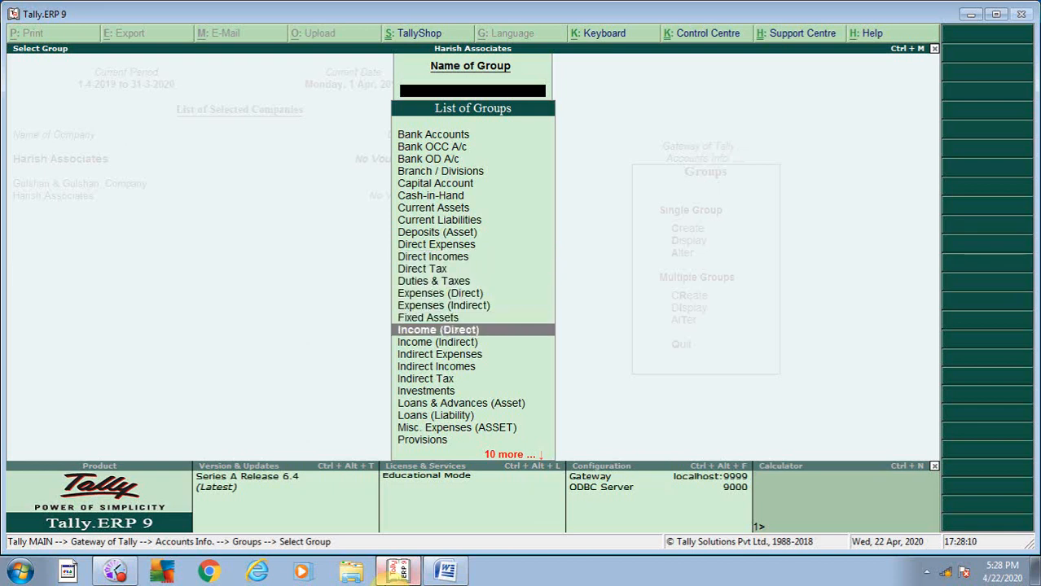
key("Down")
key("Down")
key("Down")
key("Down")
key("Down")
key("Down")
key("Down")
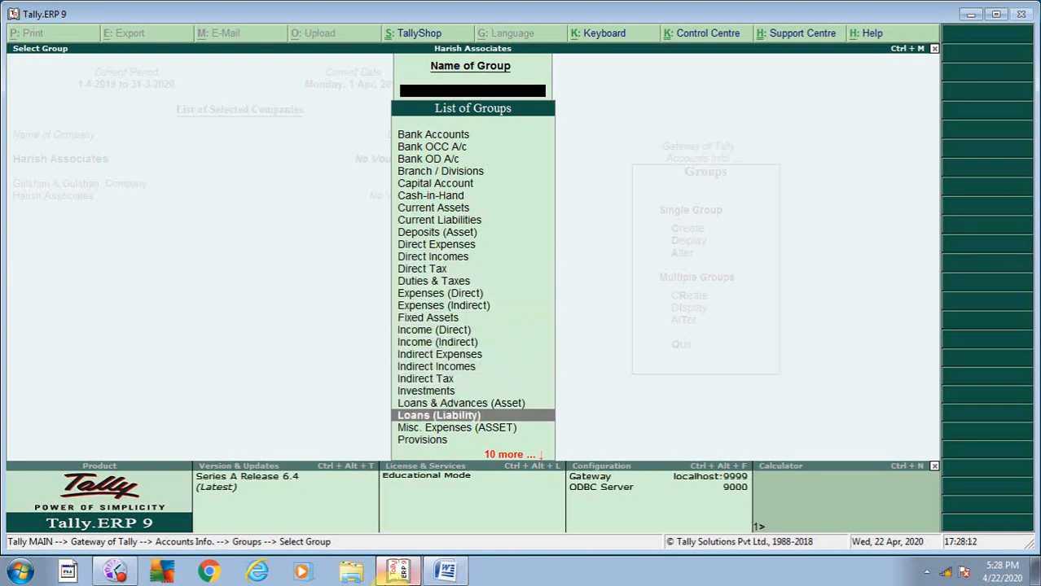
key("Down")
key("Down")
key("Down")
key("Down")
key("Down")
key("Down")
key("Down")
key("Down")
key("Down")
key("Down")
key("Down")
key("Down")
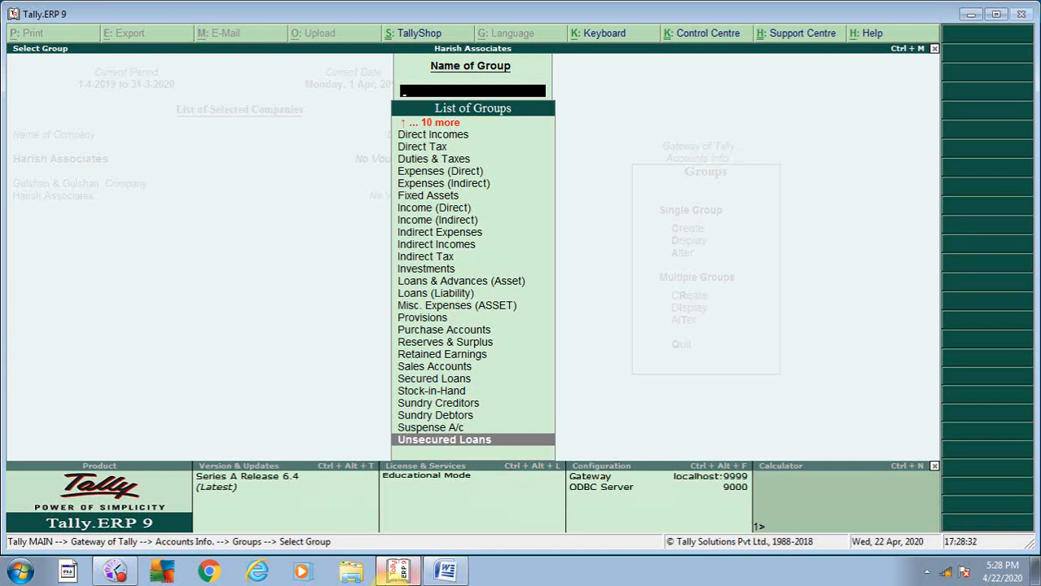
key("Up")
key("Up")
key("Up")
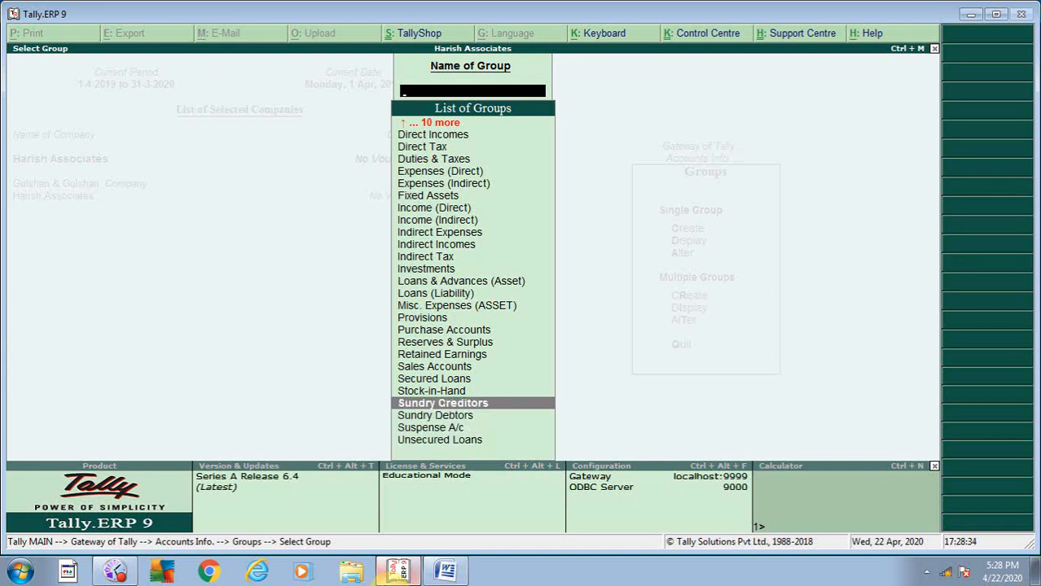
key("Up")
key("Up")
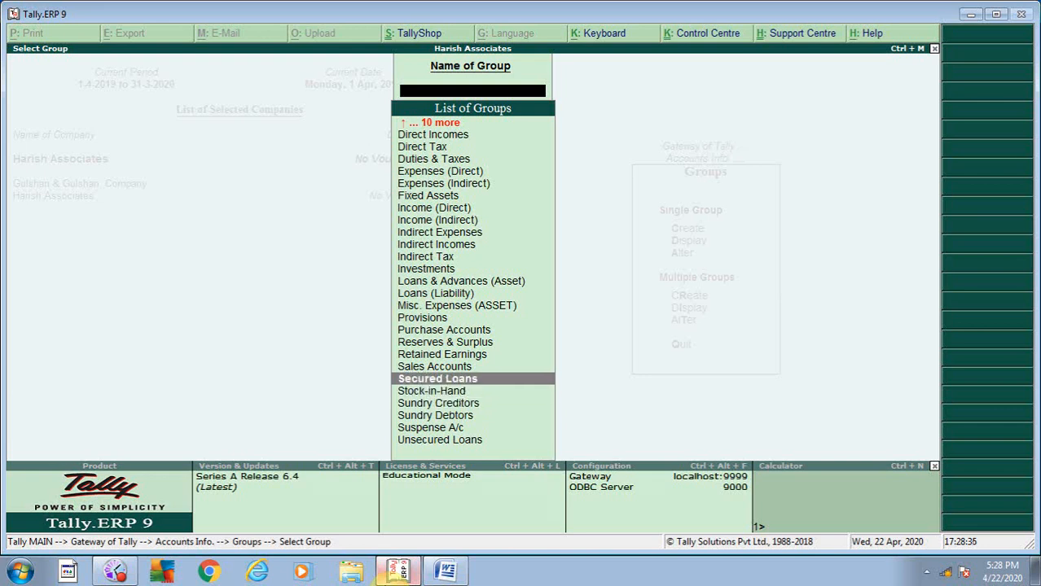
key("Down")
key("Down")
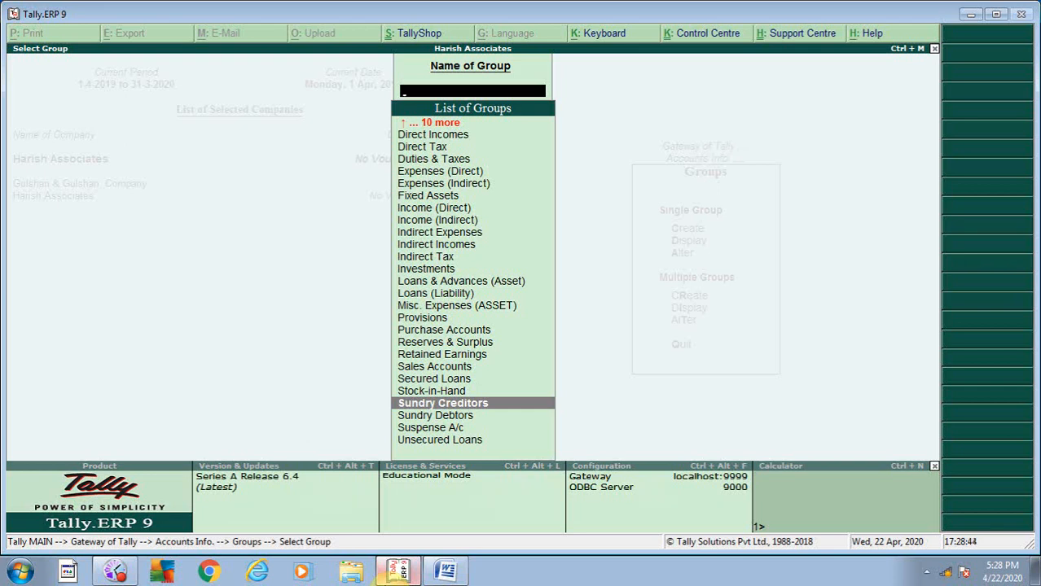
key("Down")
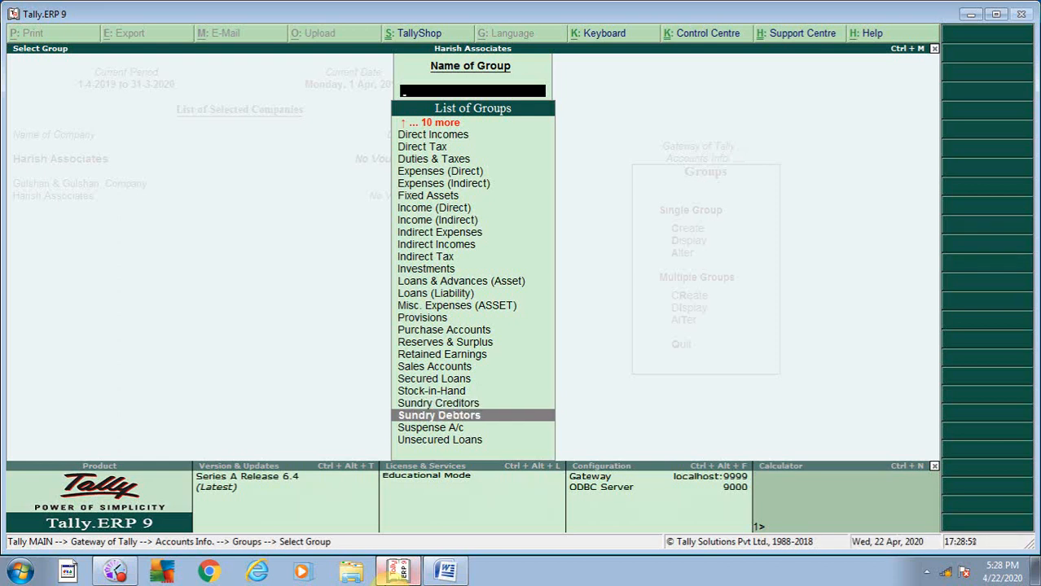
key("Up")
key("Up")
key("Up")
key("Up")
key("Up")
key("Up")
key("Up")
key("Up")
key("Up")
key("Up")
key("Up")
key("Up")
key("Up")
key("Up")
key("Up")
key("Up")
key("Up")
key("Up")
key("Up")
key("Up")
key("Up")
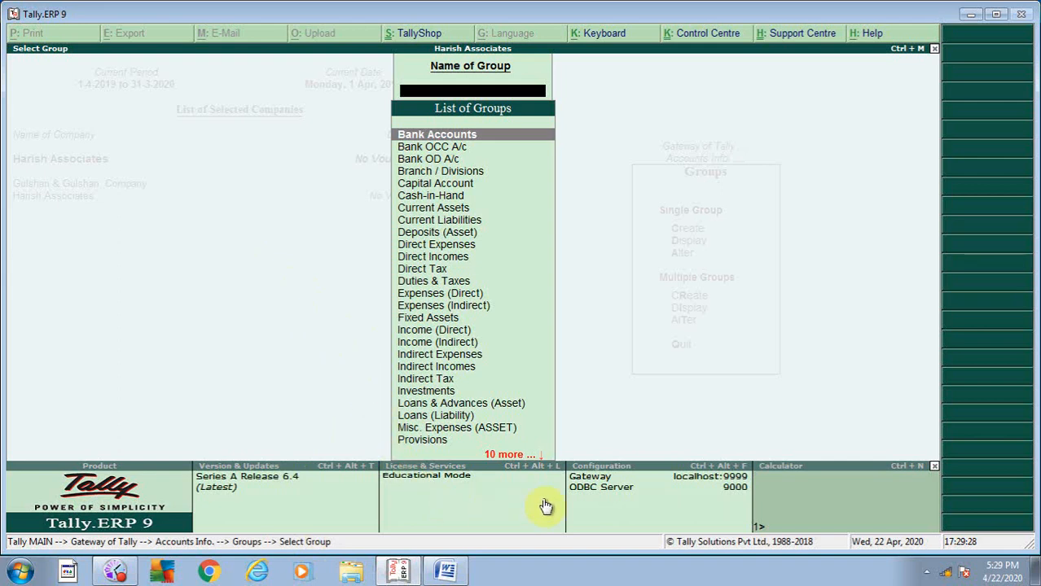
- In the Word notes, highlight GST and DUTIES & TAX on the CGST, SGST and UGST lines
left_click(446, 571)
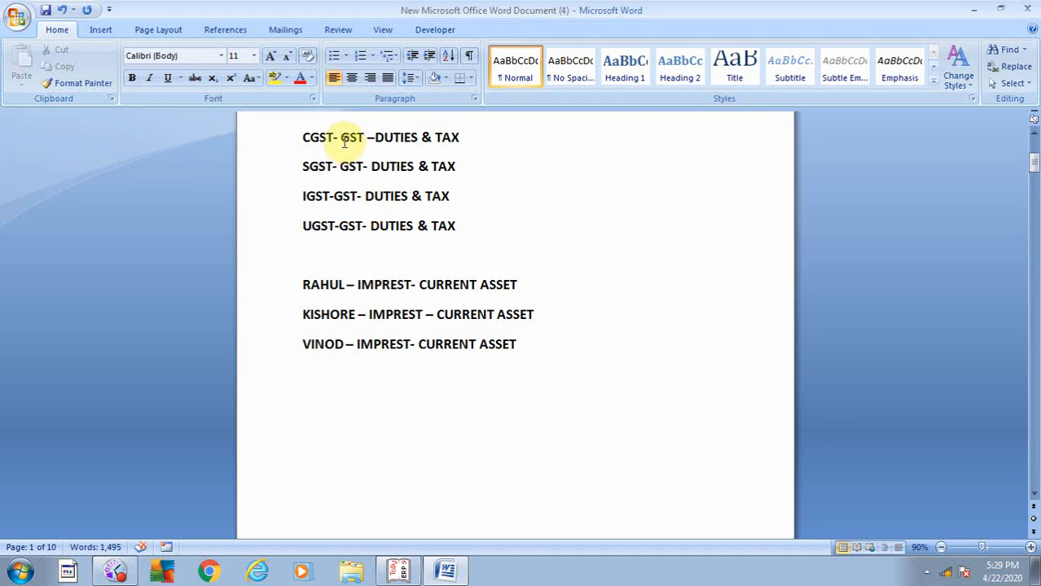
left_click_drag(340, 138, 363, 168)
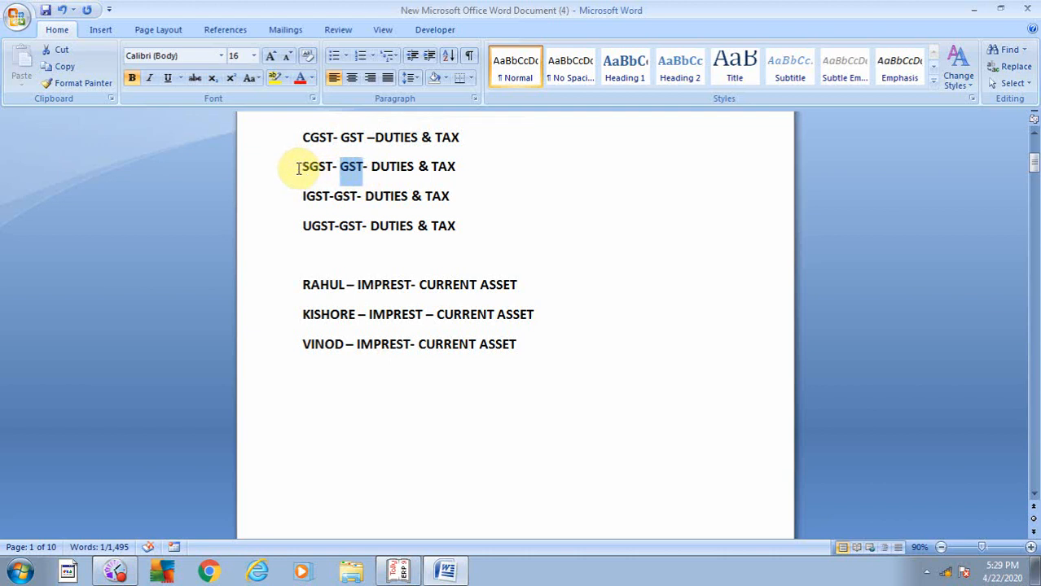
left_click_drag(299, 169, 343, 169)
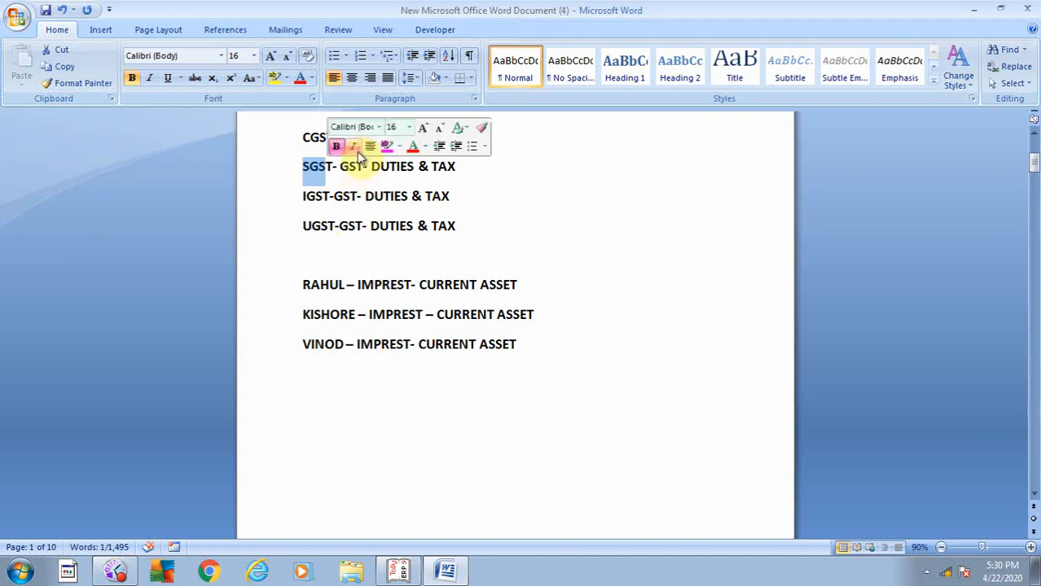
left_click(501, 202)
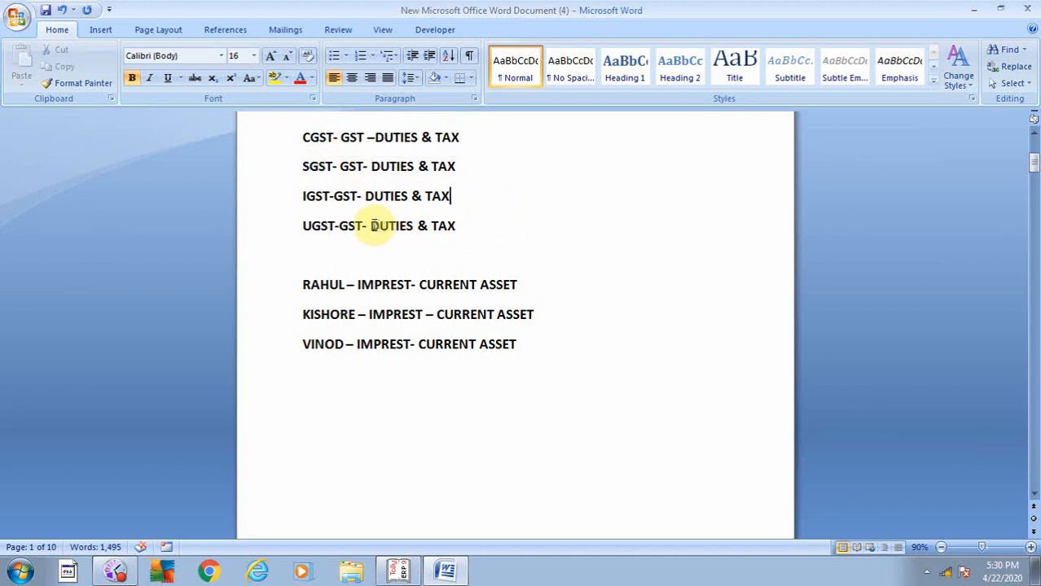
left_click_drag(372, 226, 465, 227)
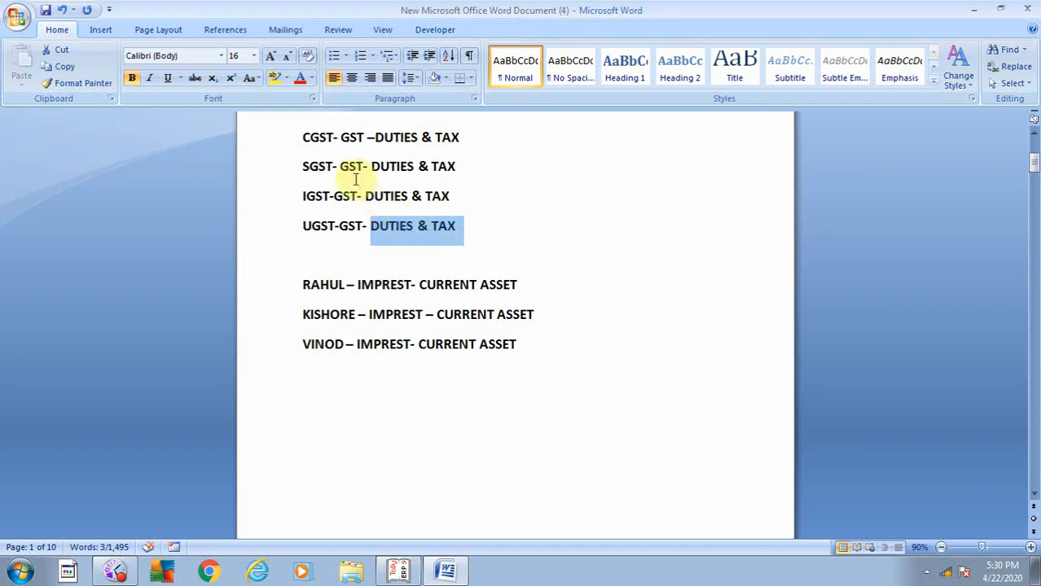
left_click_drag(335, 139, 362, 167)
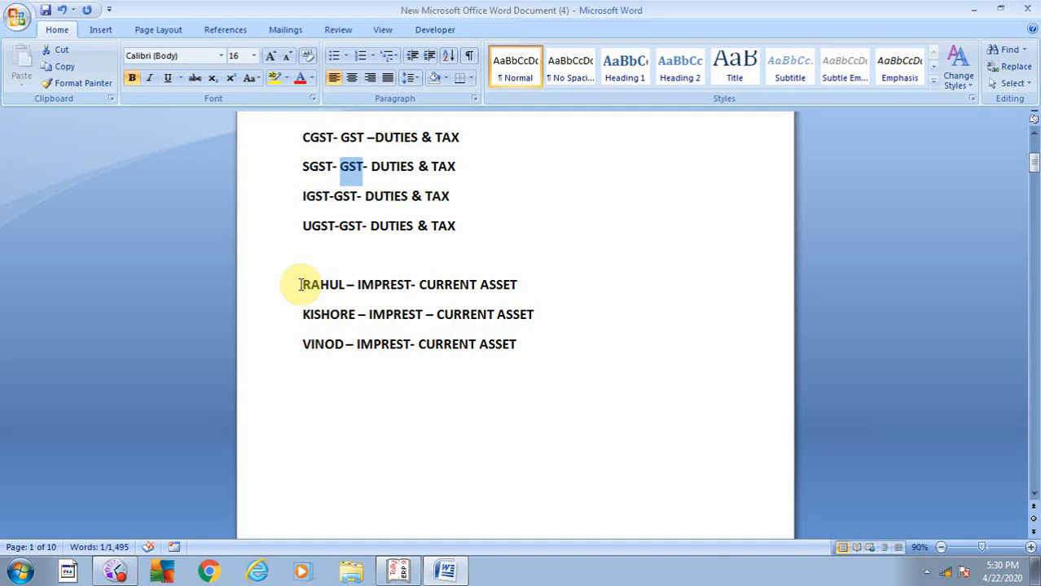
- Highlight '– IMPREST' and 'CURRENT ASSET' on the first imprest ledger line
left_click_drag(349, 284, 424, 319)
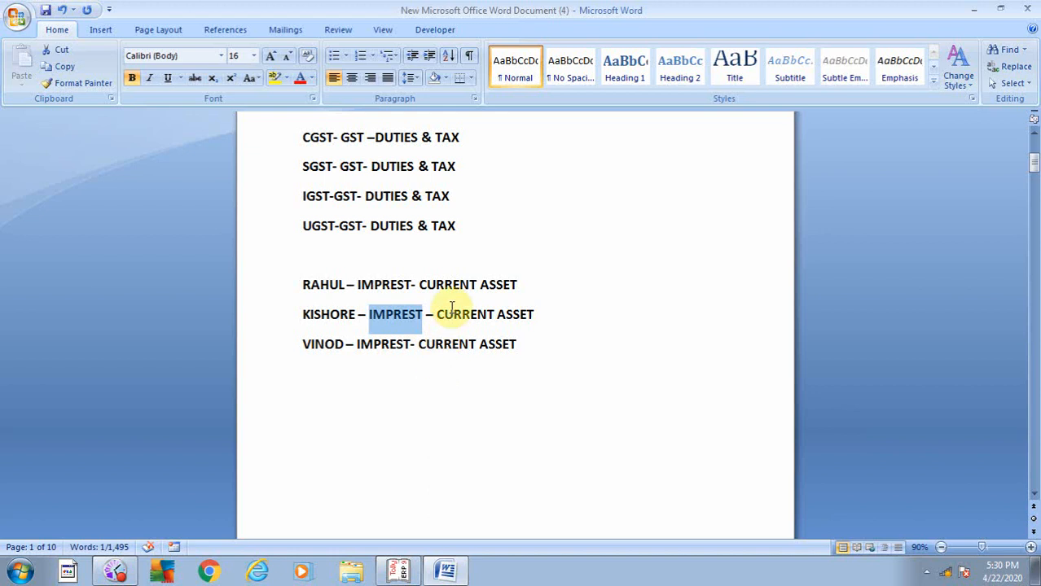
left_click_drag(418, 284, 532, 282)
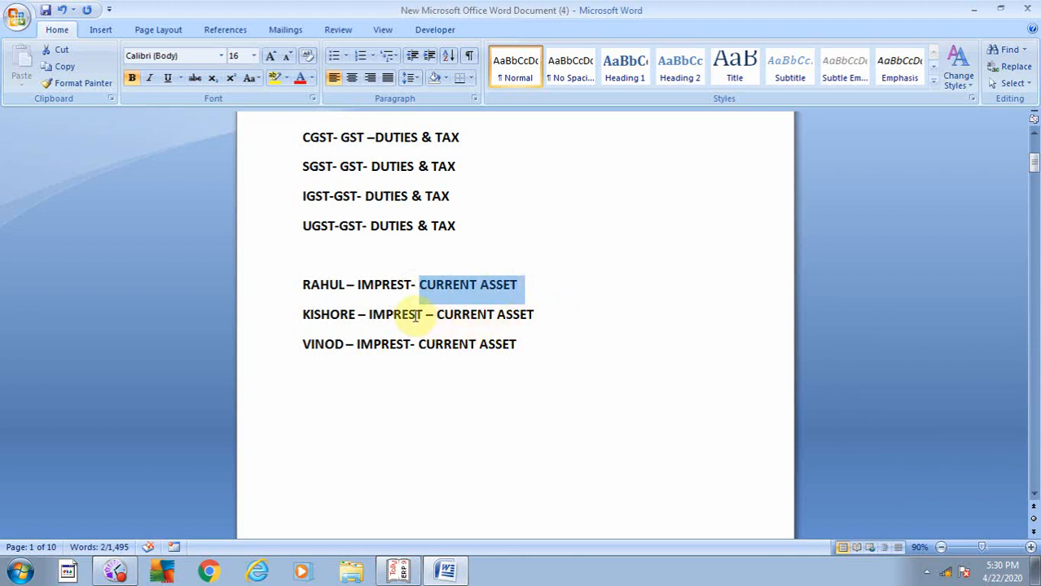
left_click_drag(354, 285, 405, 291)
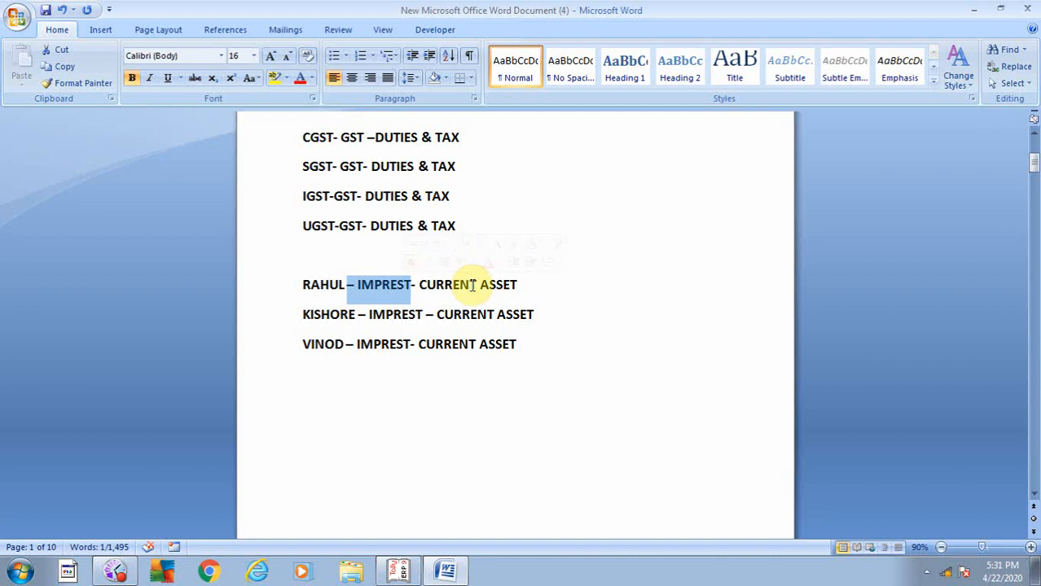
- Scroll through the duty notes, clear the selection, and return to Tally's Select Group list
scroll(616, 372, "down", 5)
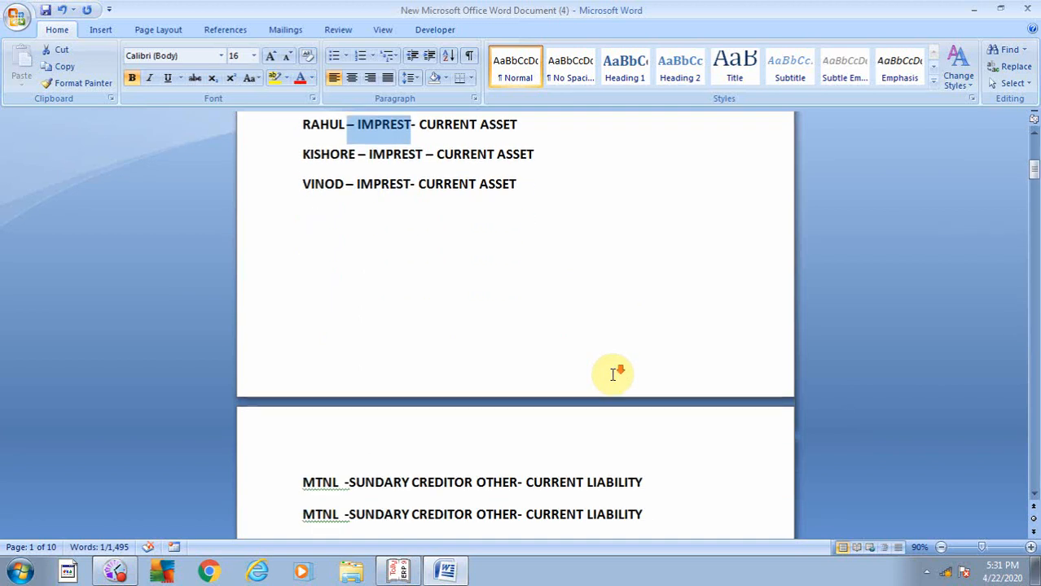
scroll(613, 375, "down", 4)
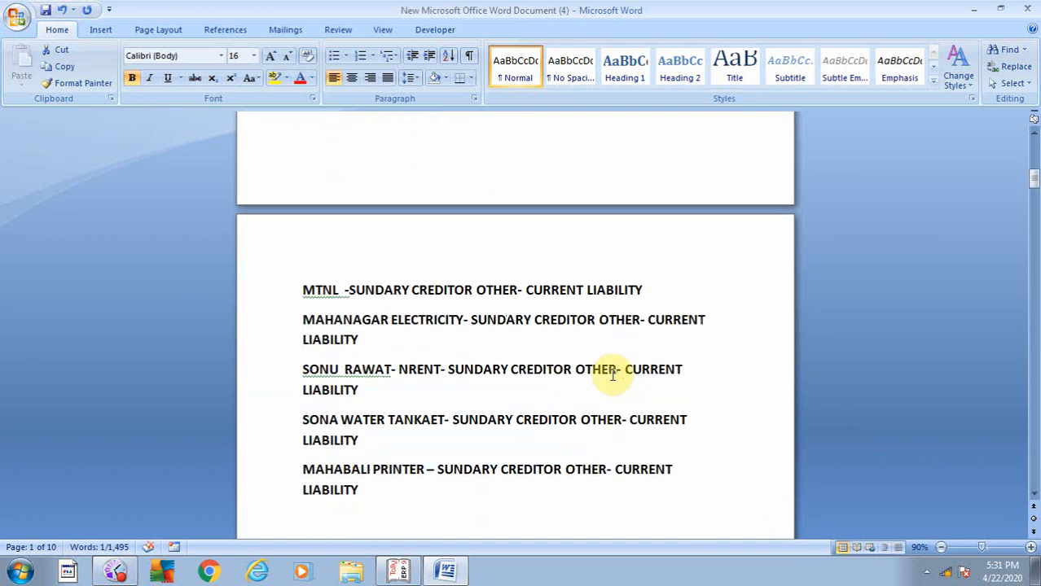
scroll(616, 375, "down", 2)
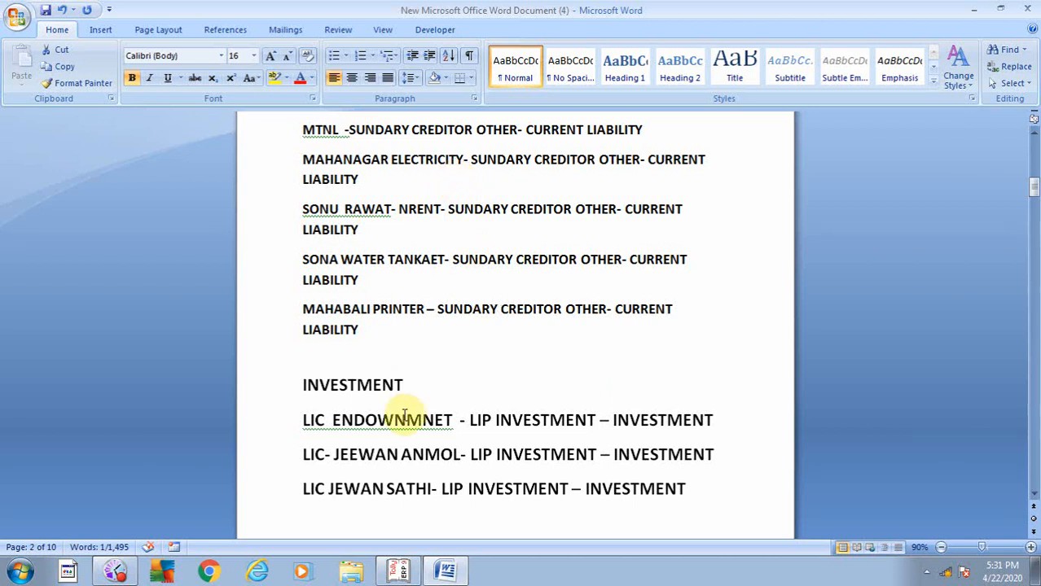
scroll(405, 417, "up", 13)
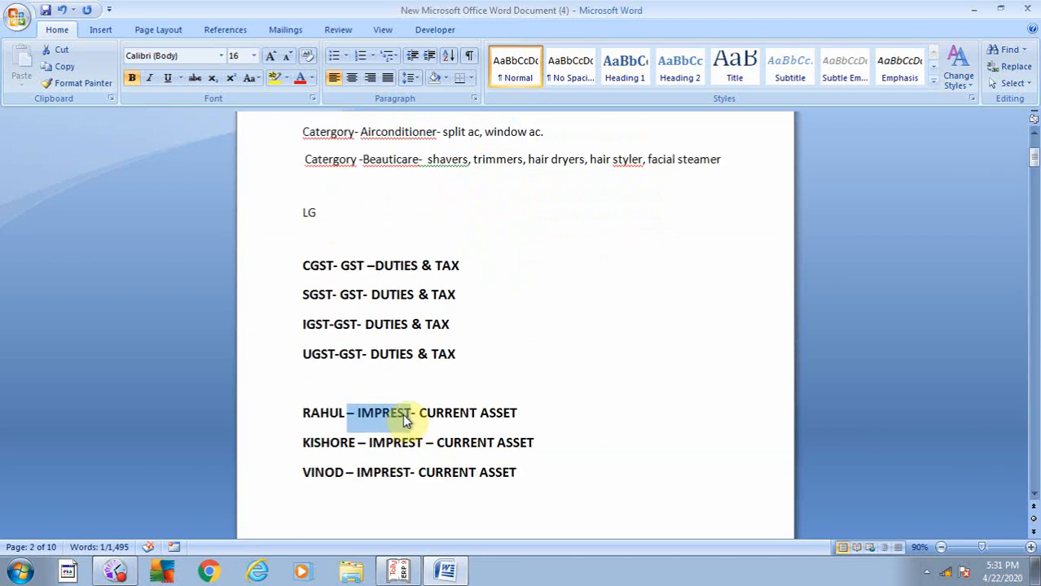
scroll(405, 413, "down", 1)
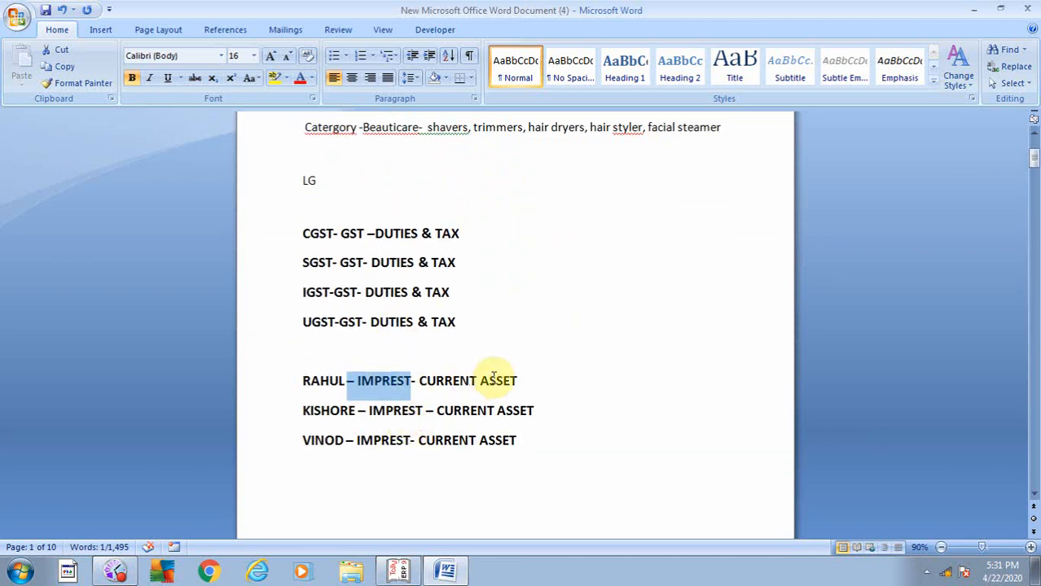
scroll(495, 378, "down", 2)
scroll(493, 378, "down", 1)
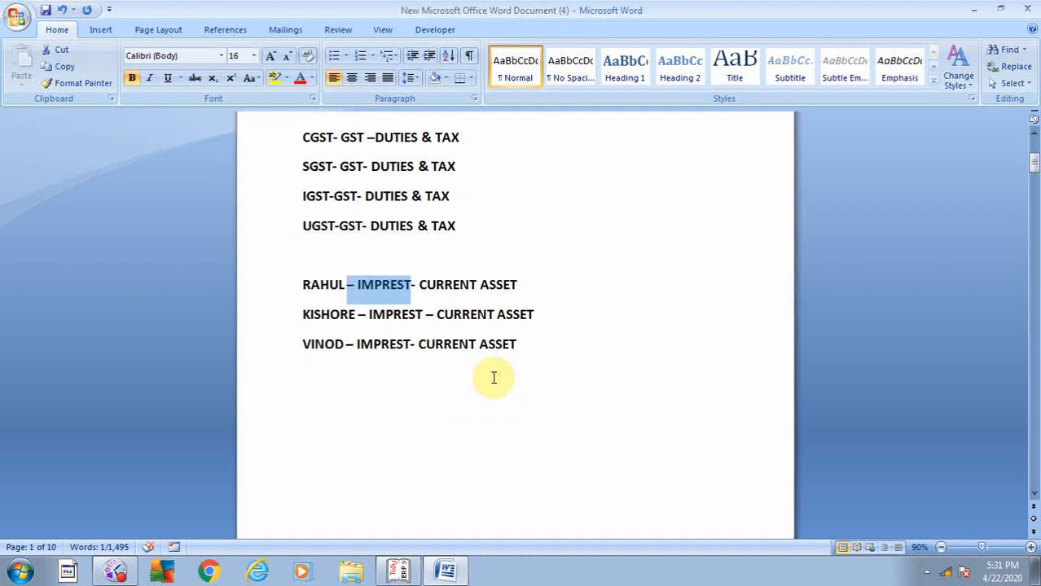
left_click(529, 216)
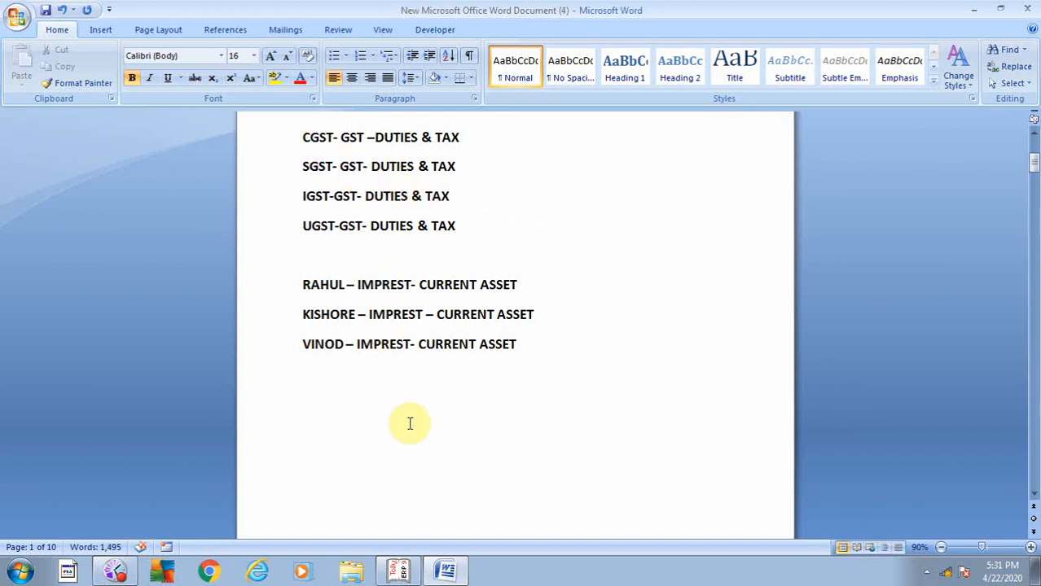
left_click(399, 570)
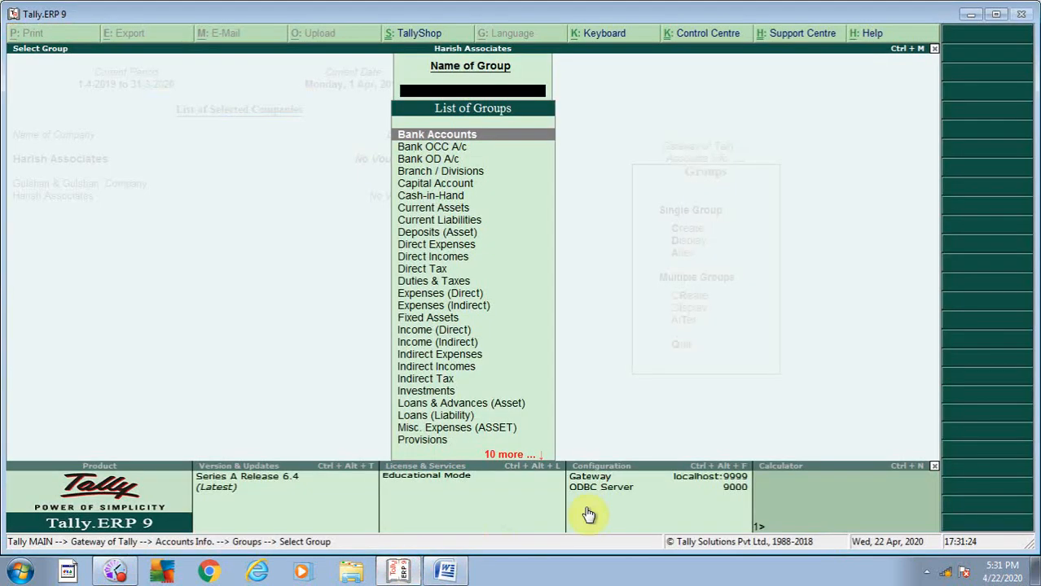
- Leave Select Group and open Accounts Info > Ledgers > Create for a single new ledger
key("Escape")
key("Escape")
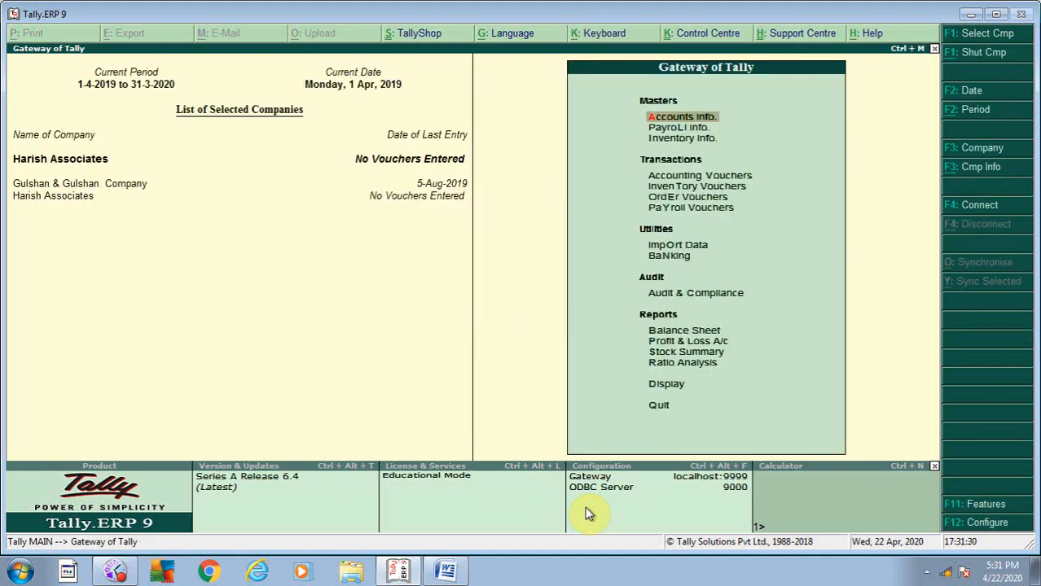
key("Return")
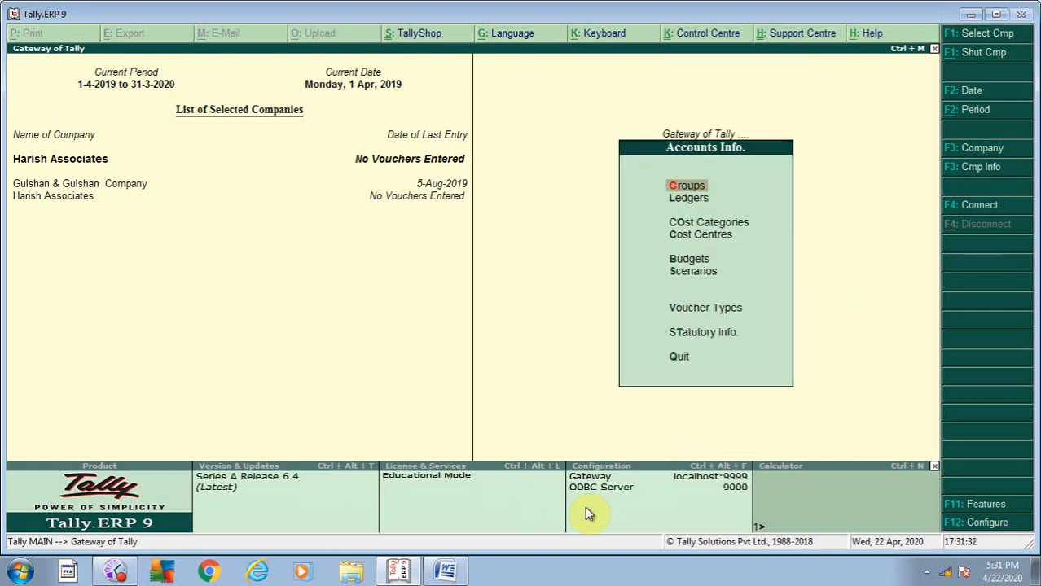
key("Down")
key("Return")
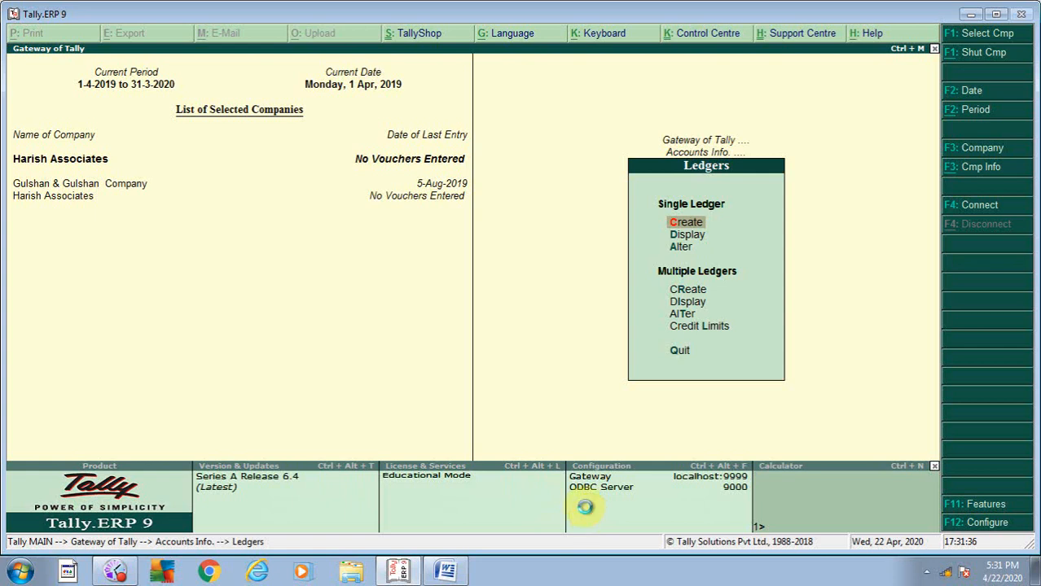
key("Return")
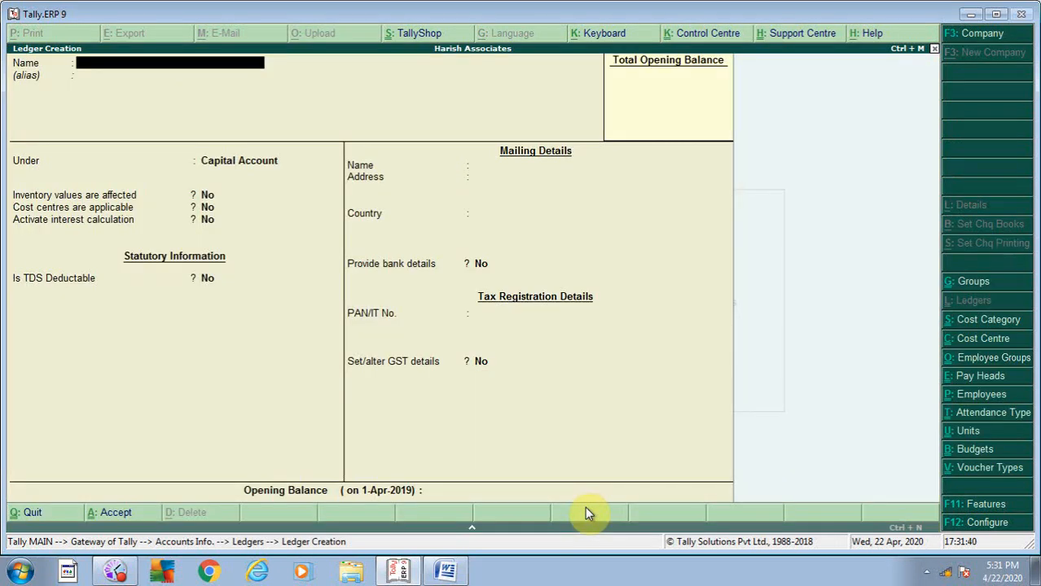
- Enter CGST as the ledger name and begin creating a new parent group with Alt+C
type("Cgst")
key("BackSpace")
key("BackSpace")
key("BackSpace")
key("BackSpace")
type("CGST")
key("Return")
key("Return")
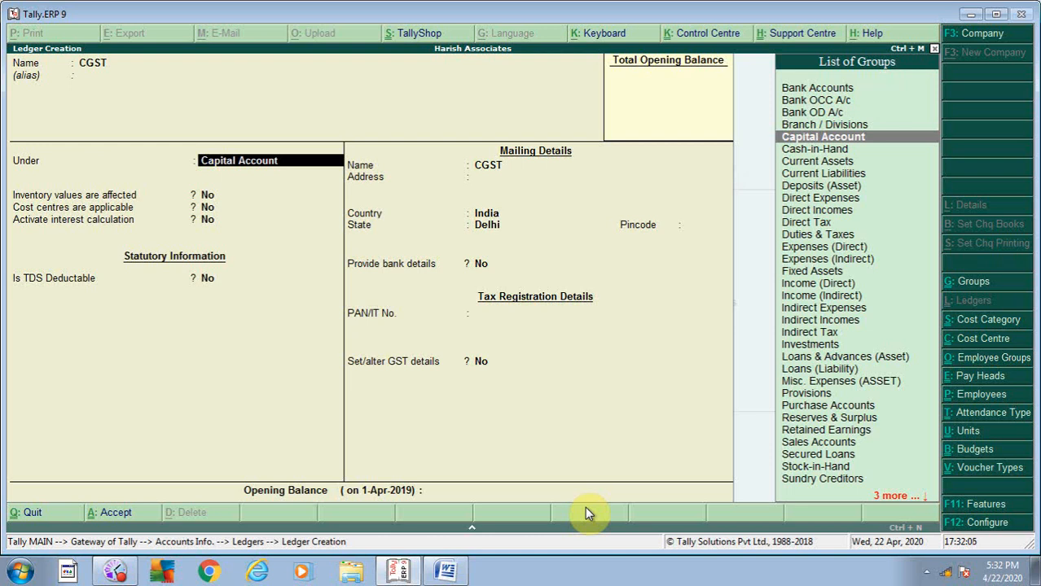
key("alt+c")
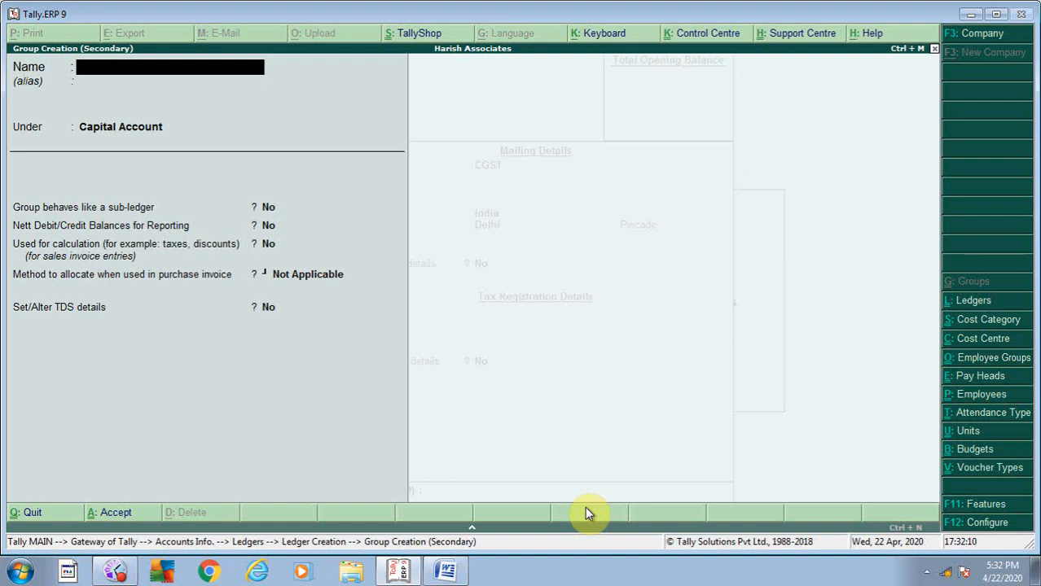
- Create group GST under Duties & Taxes, accepting its default settings
type("GST")
key("Return")
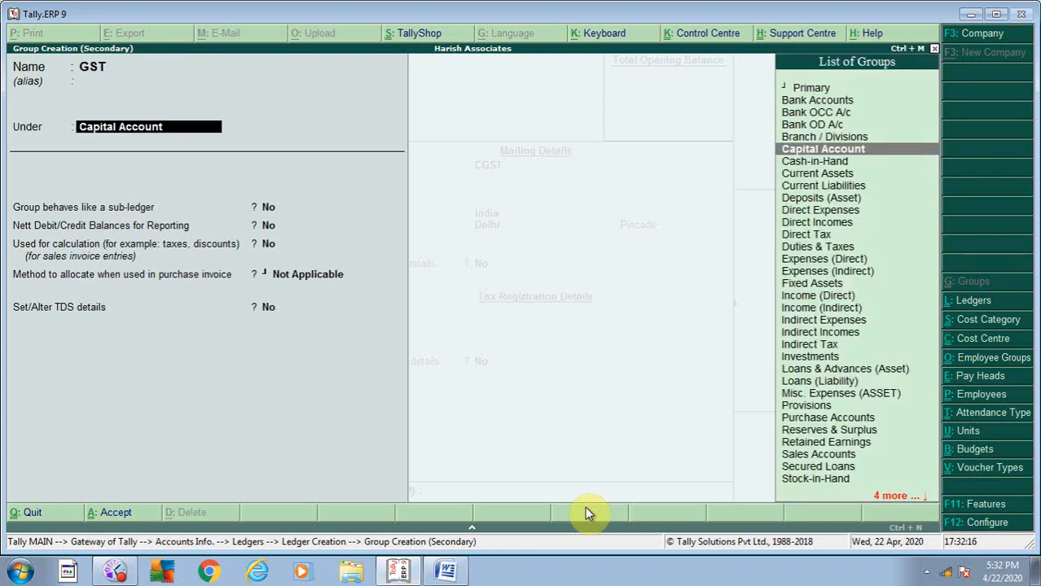
type("DUT")
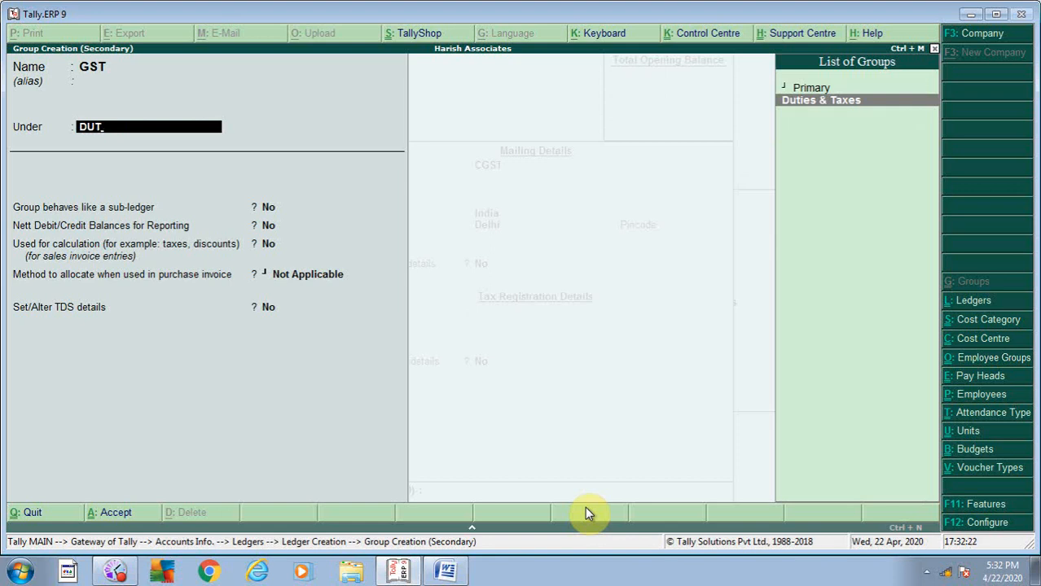
key("Return")
key("Return")
key("Return")
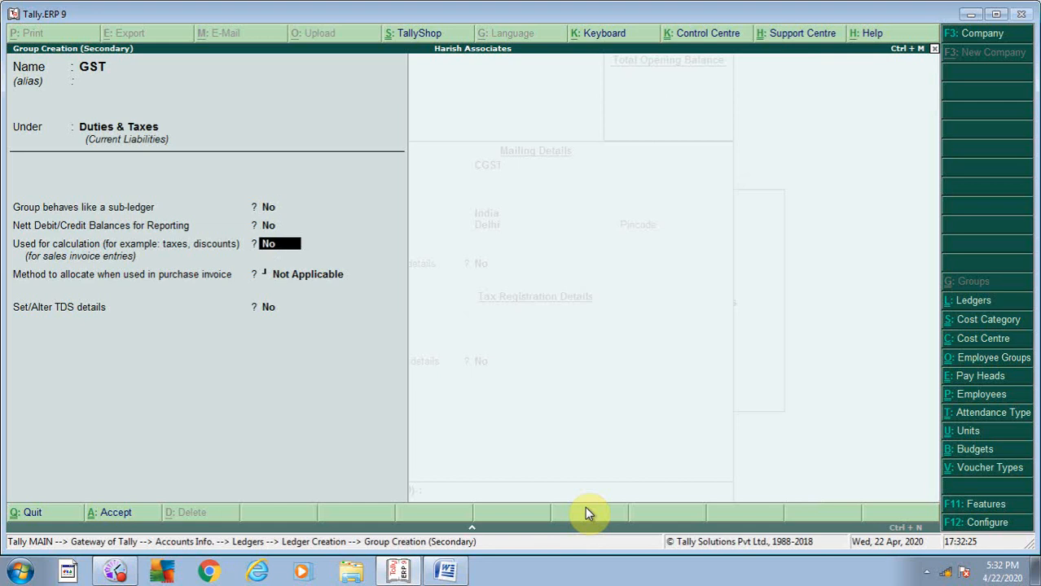
key("Return")
key("Return")
key("Return")
key("Return")
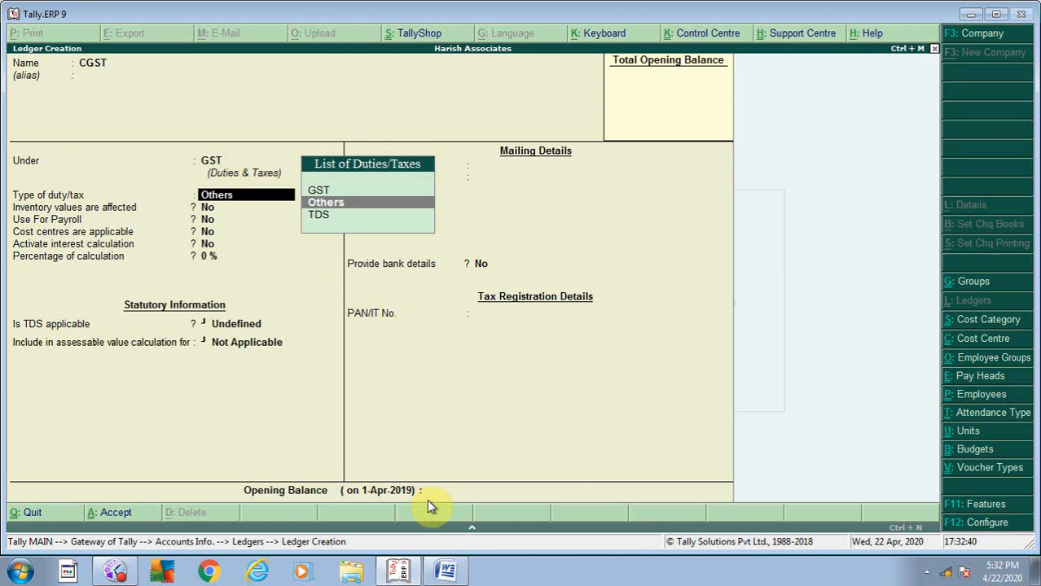
- Save the CGST ledger with duty type Others and no opening balance
key("Return")
key("Return")
key("Return")
key("Return")
key("Return")
key("Return")
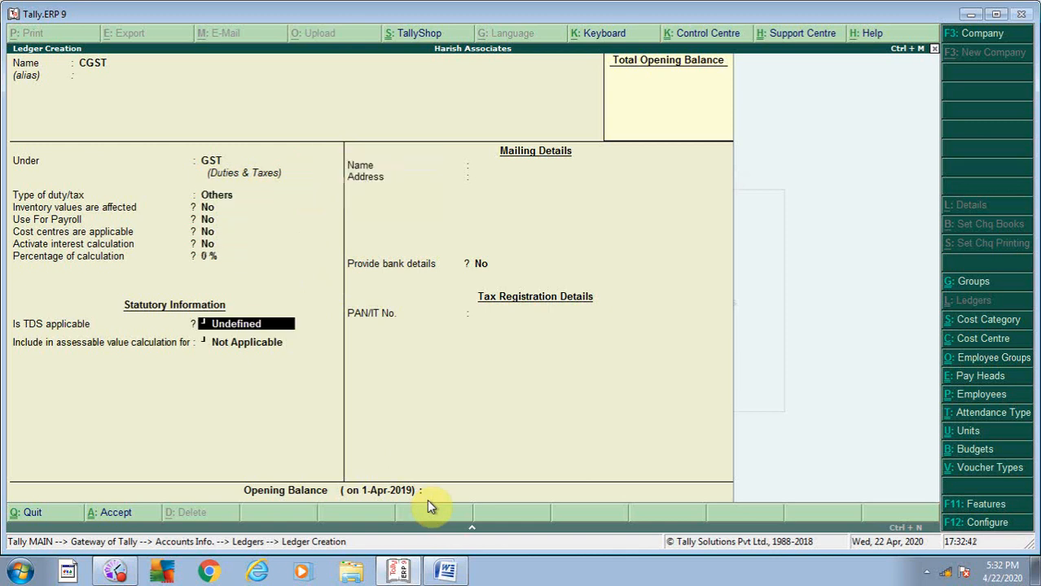
key("Return")
key("Return")
key("Return")
key("Return")
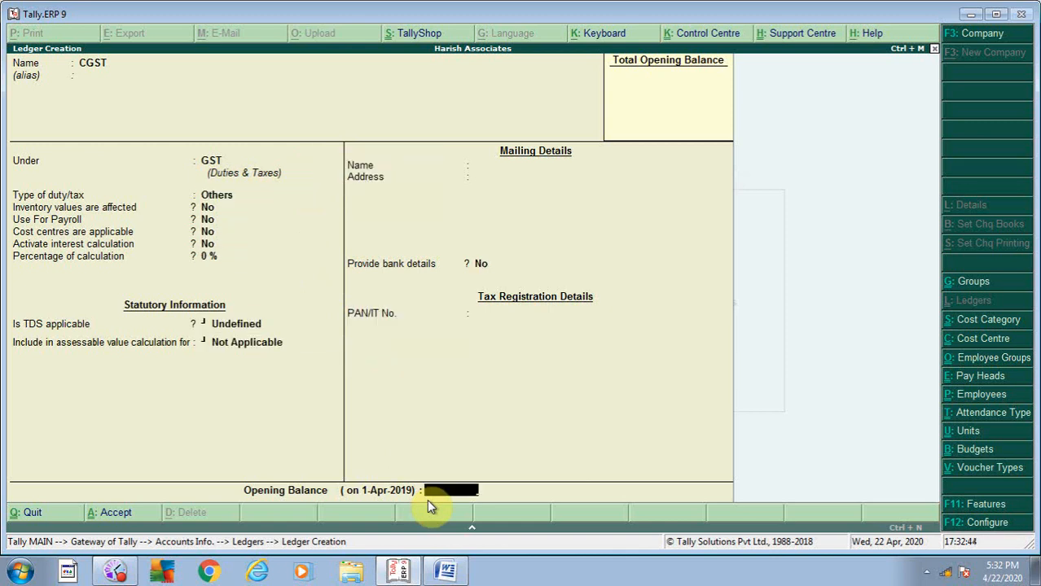
key("Return")
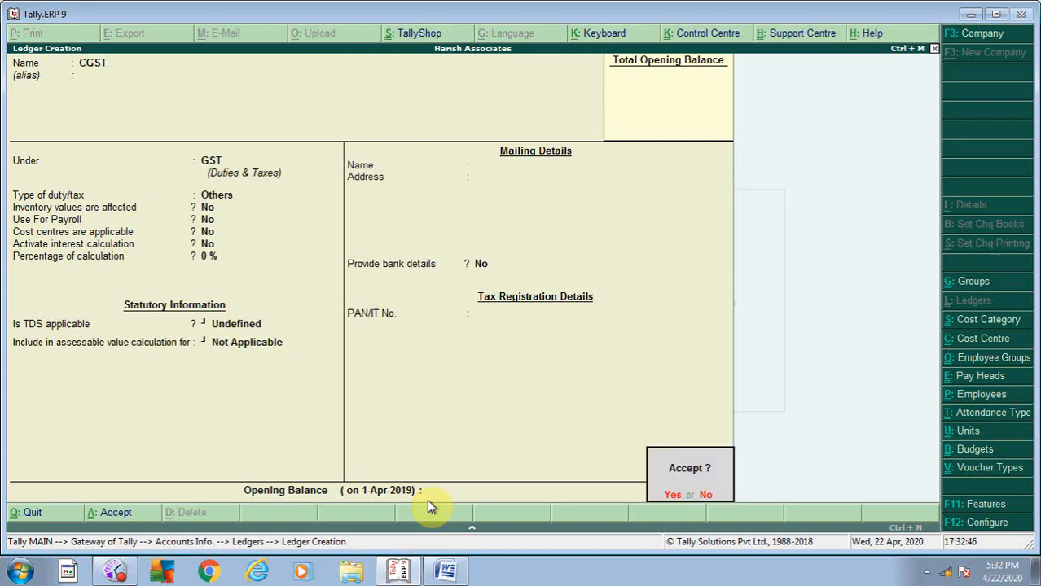
key("Return")
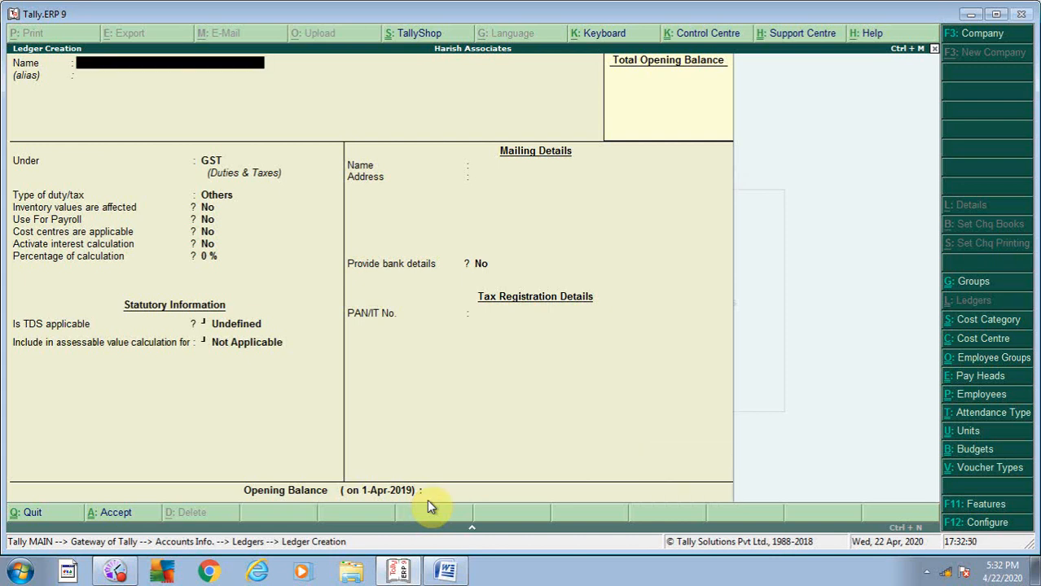
- Create and save ledger SGST under GST with duty type Others and no opening balance
type("SGST")
key("Return")
key("Return")
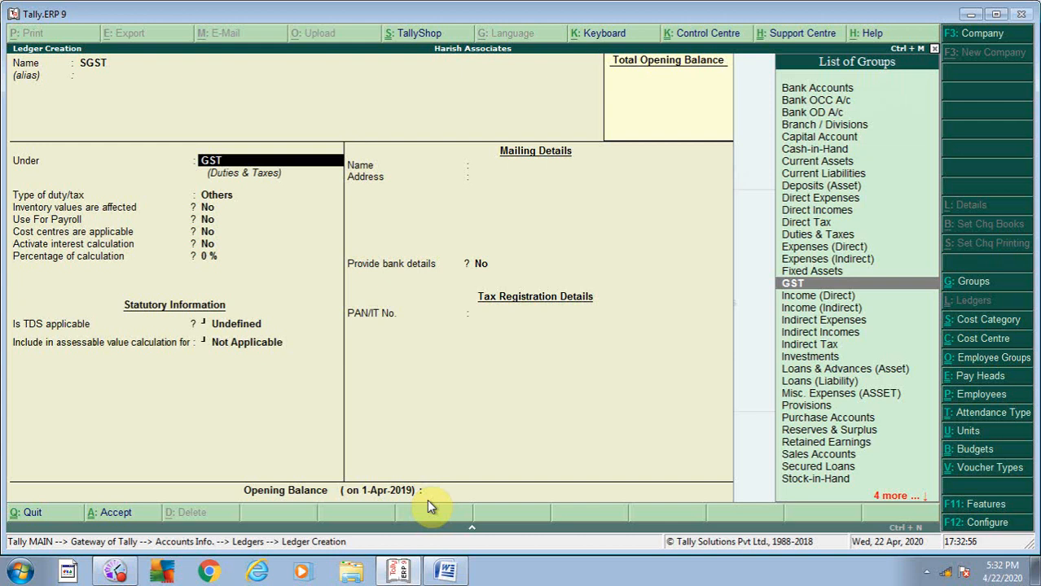
key("Return")
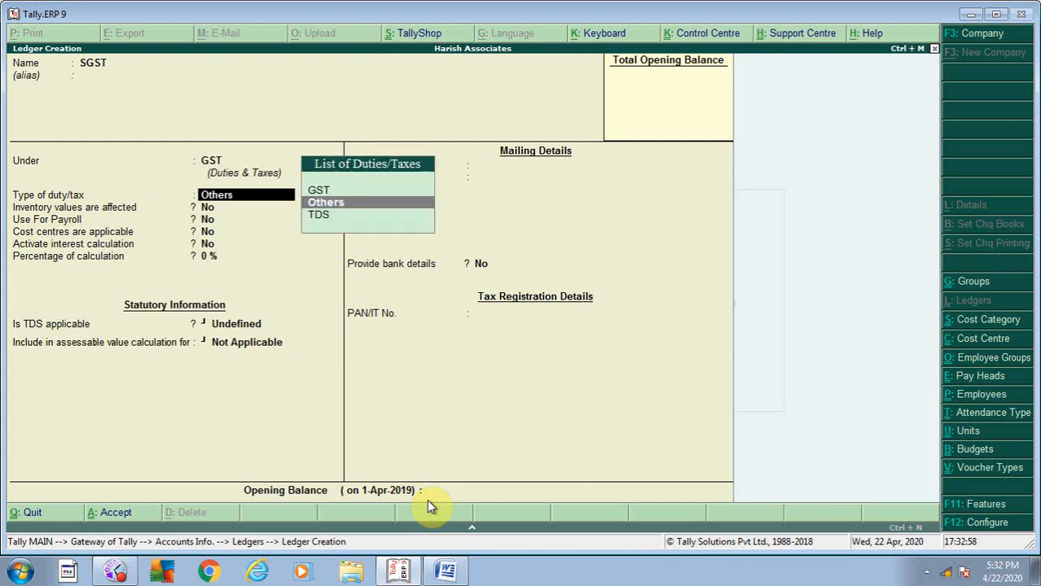
key("Return")
key("Return")
key("Return")
key("Return")
key("Return")
key("Return")
key("Return")
key("Return")
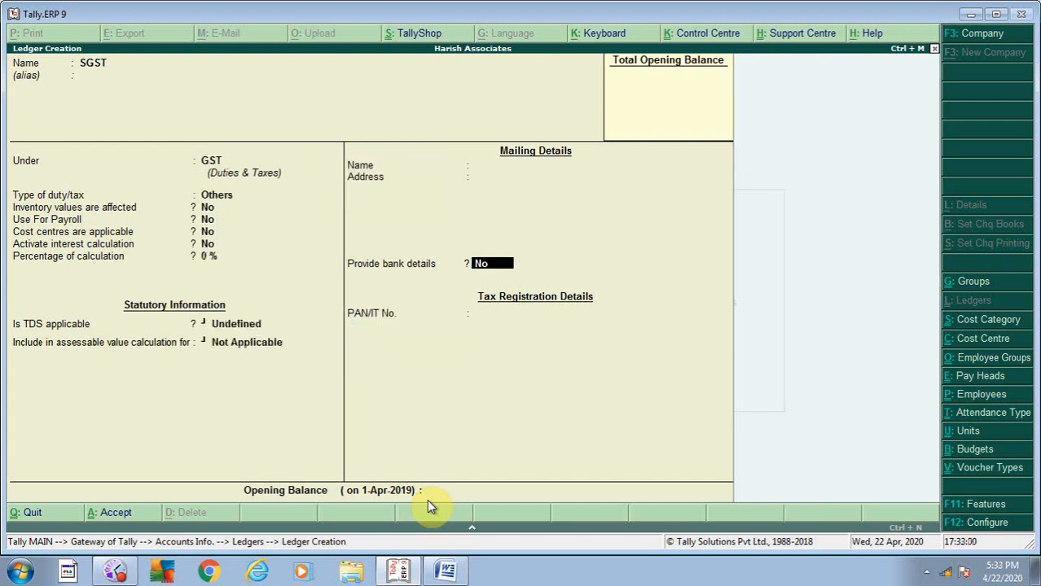
key("Return")
key("Return")
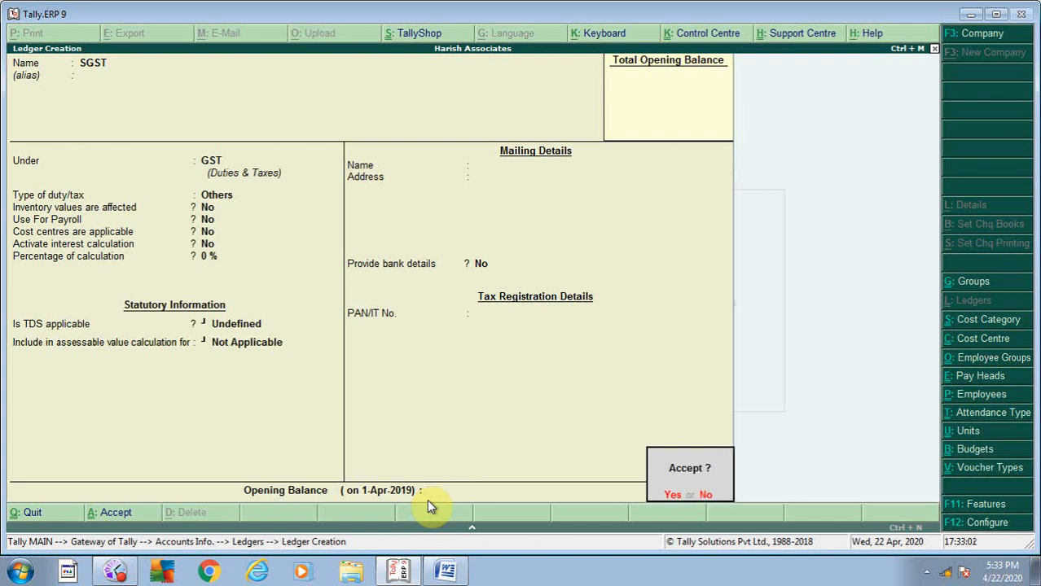
key("Return")
- Create and save ledger IGST under GST with duty type GST and tax type Integrated Tax
type("IGST")
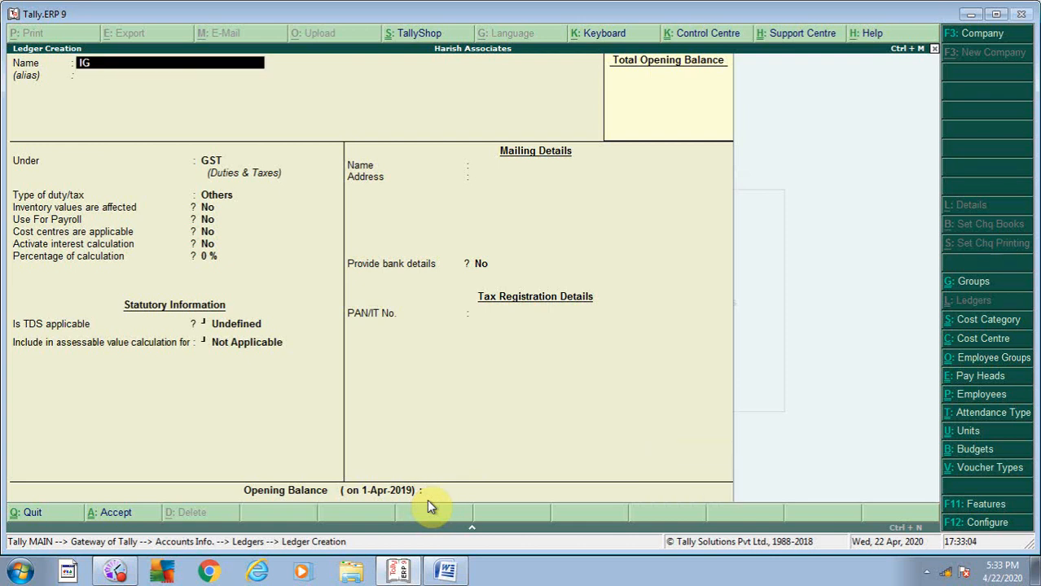
key("Return")
key("Return")
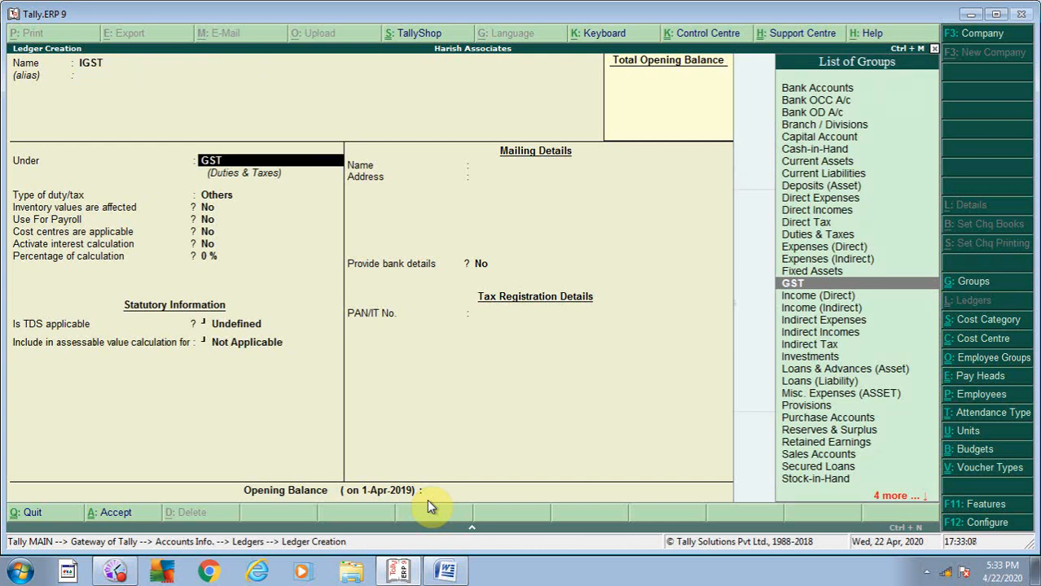
key("Return")
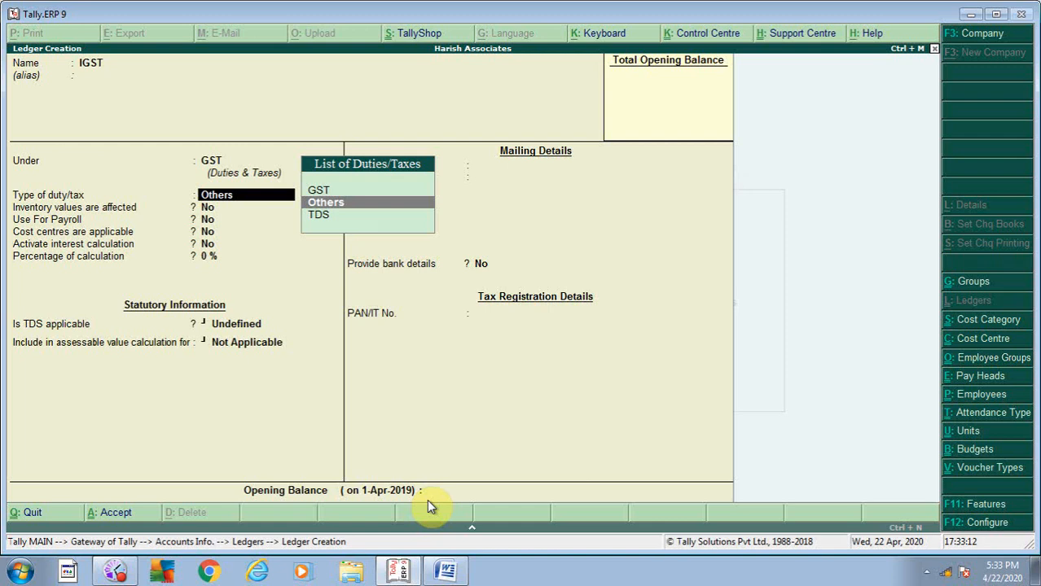
key("Up")
key("Return")
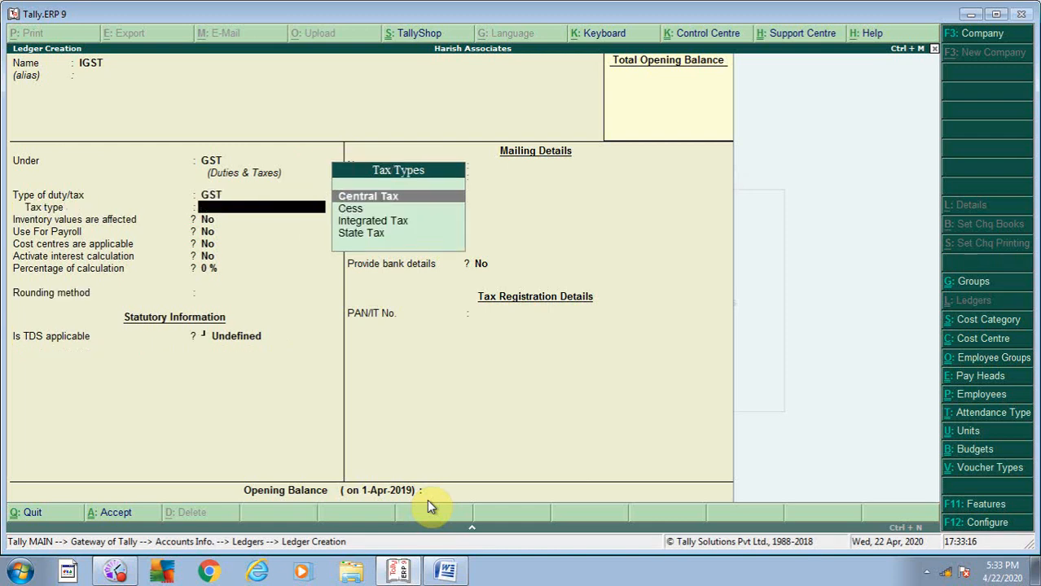
key("Down")
key("Down")
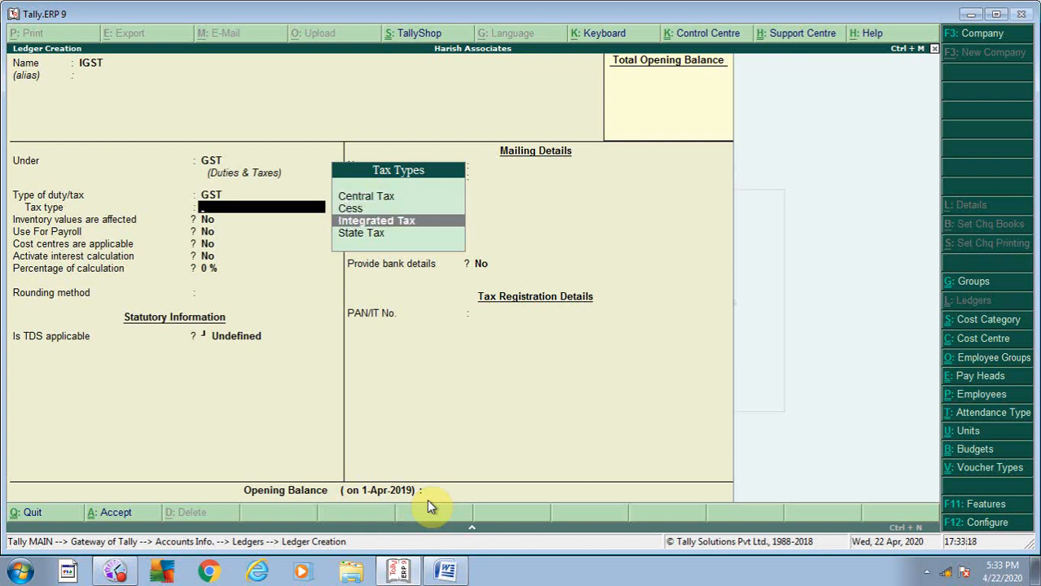
key("Return")
key("Return")
key("Return")
key("Return")
key("Return")
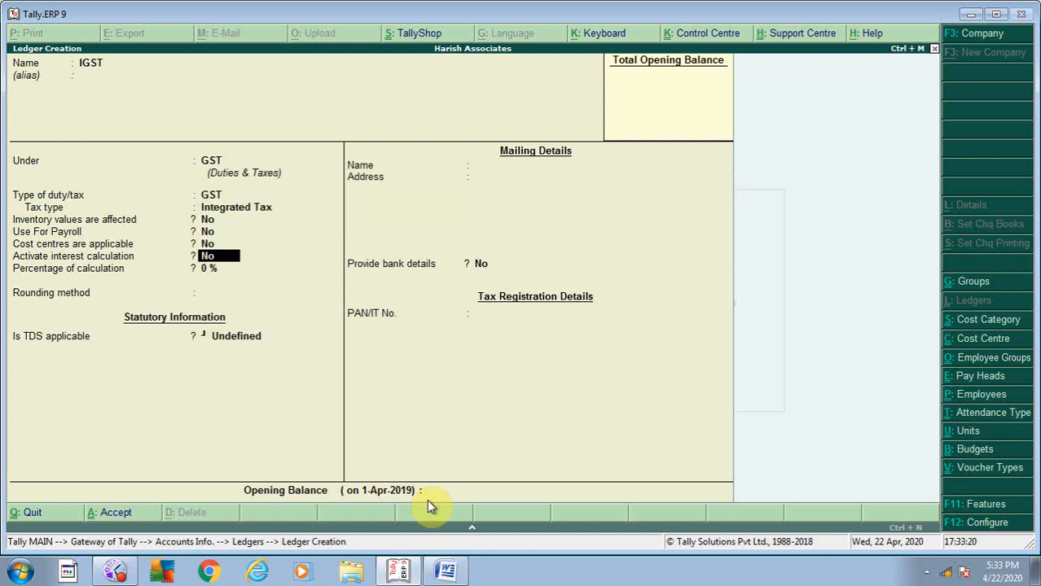
key("Return")
key("Return")
key("Return")
key("Return")
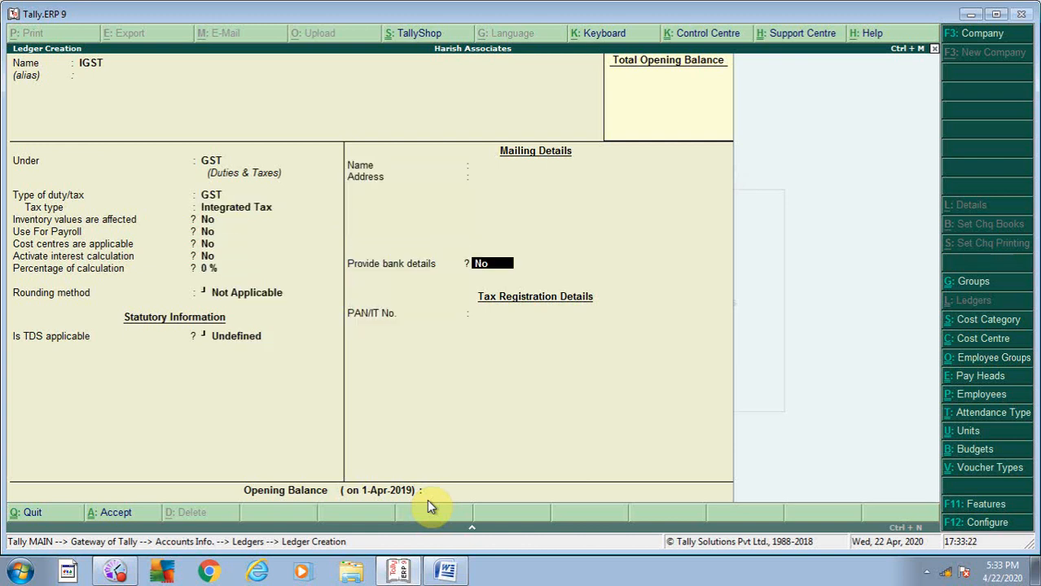
key("Return")
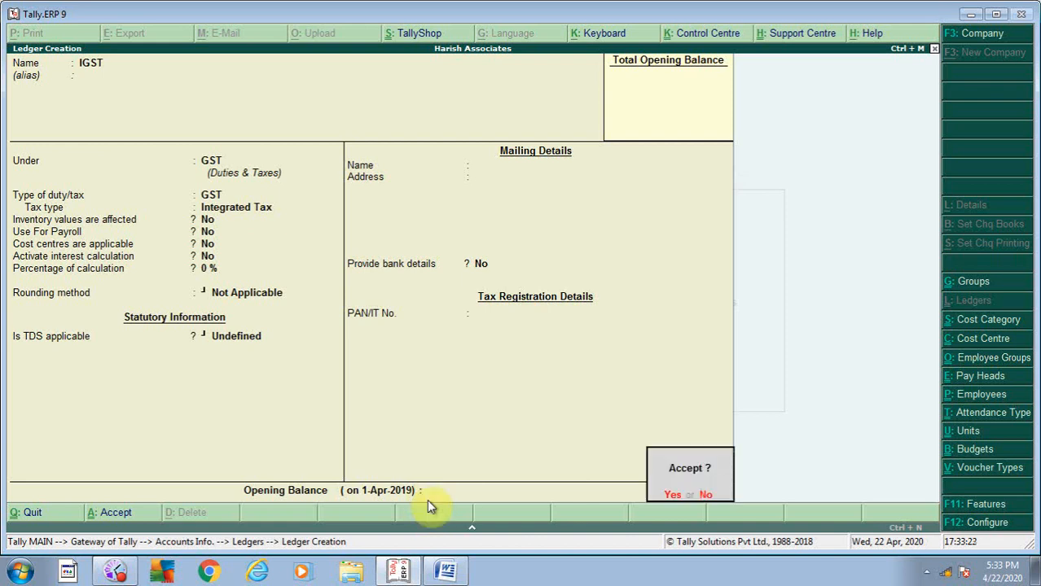
key("Return")
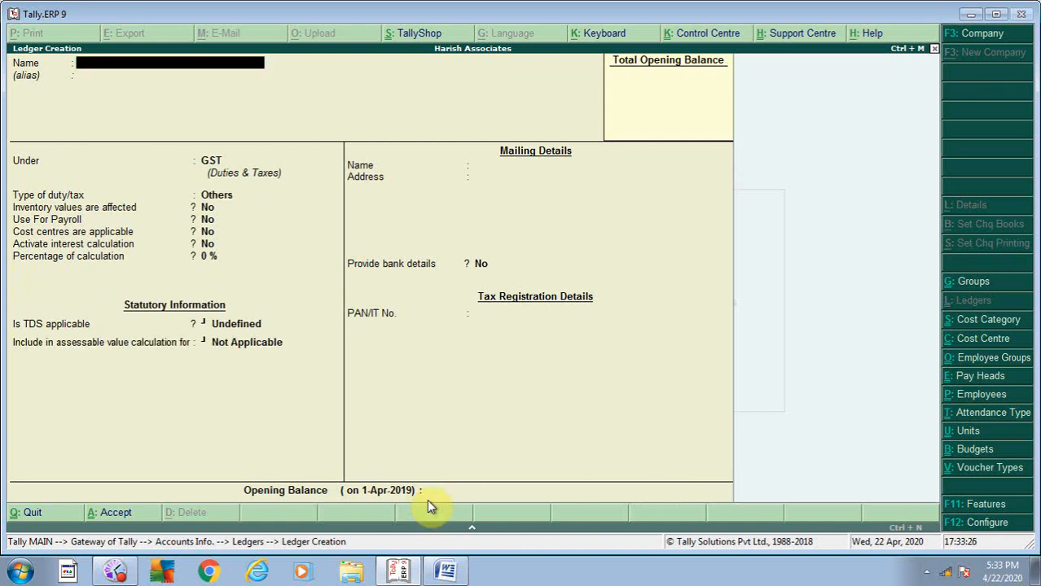
key("Escape")
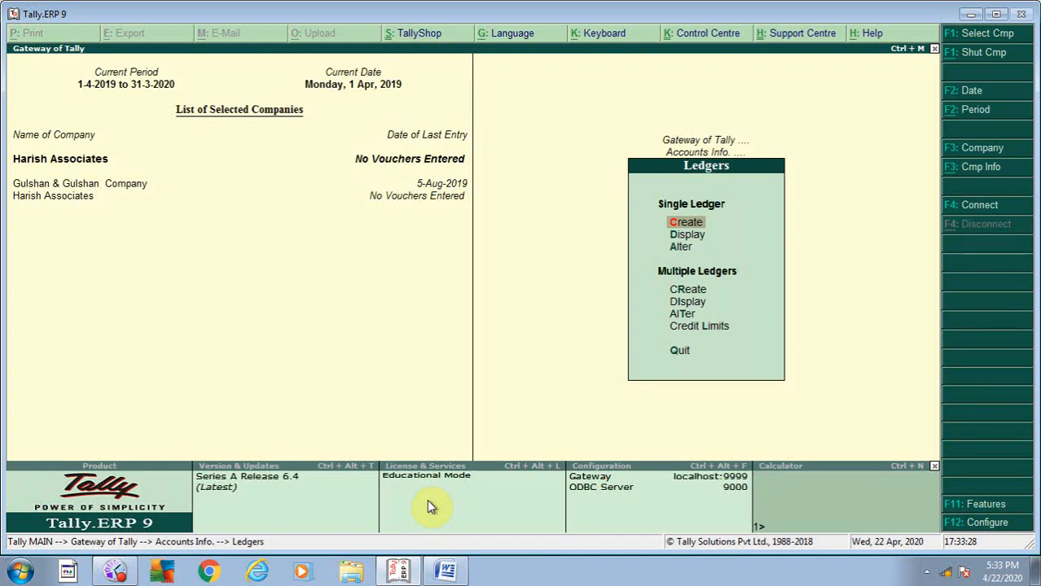
- Via Ledgers > Alter, set CGST's duty type to GST and tax type to Central Tax, then save
key("Down")
key("Down")
key("Return")
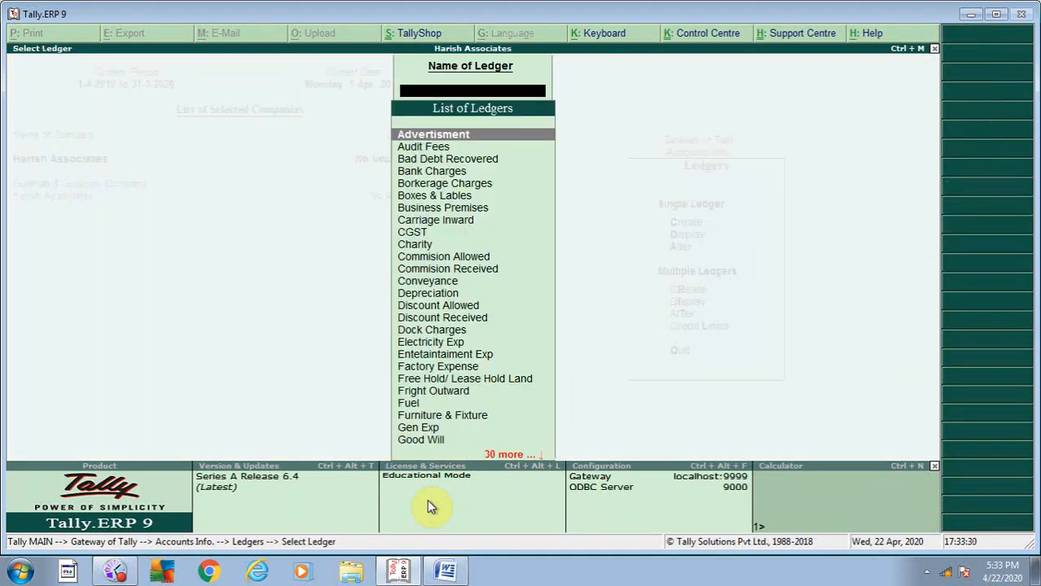
type("CGST")
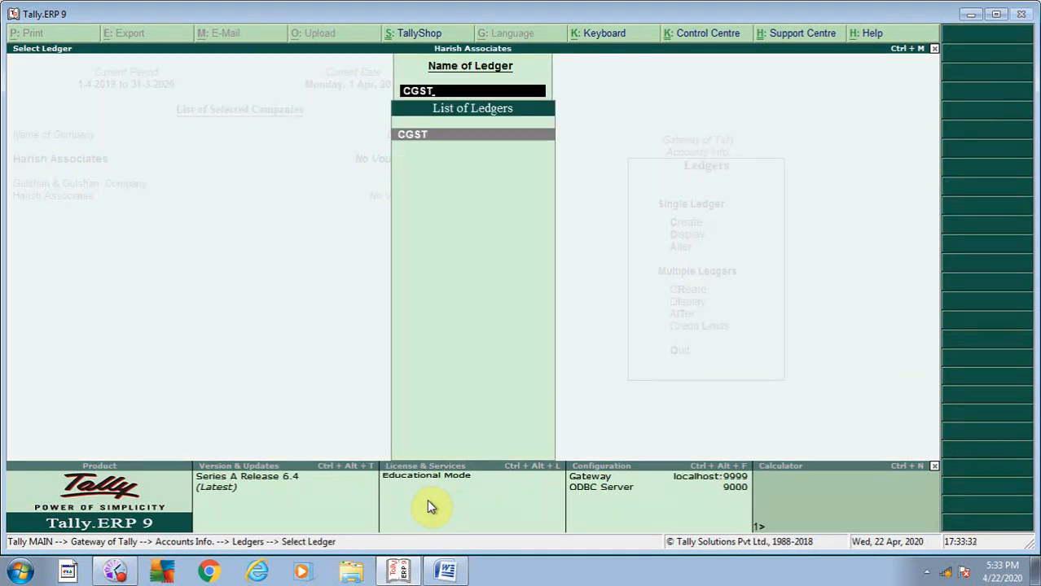
key("Return")
key("Return")
key("Return")
key("Return")
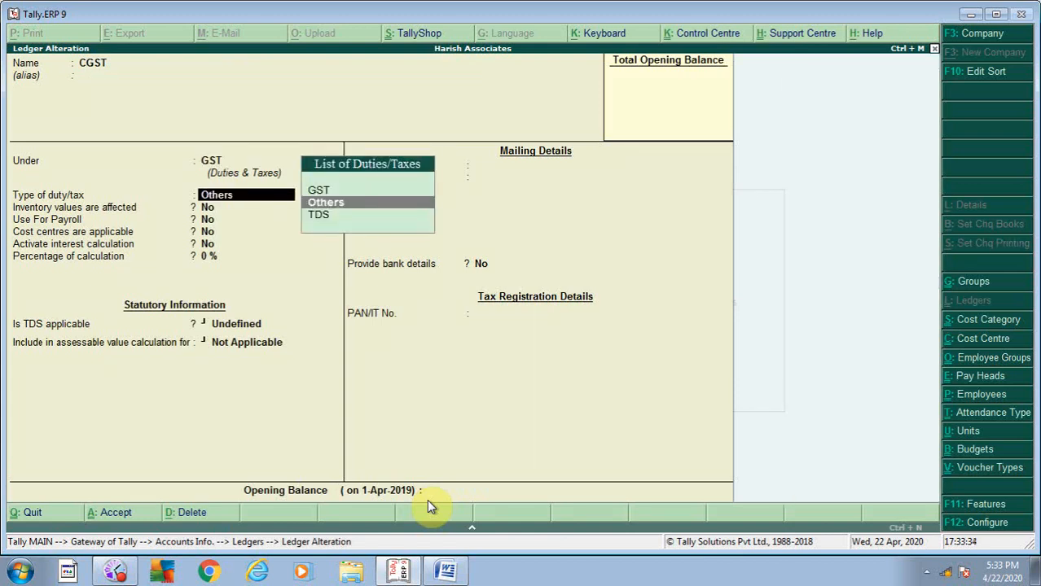
key("Up")
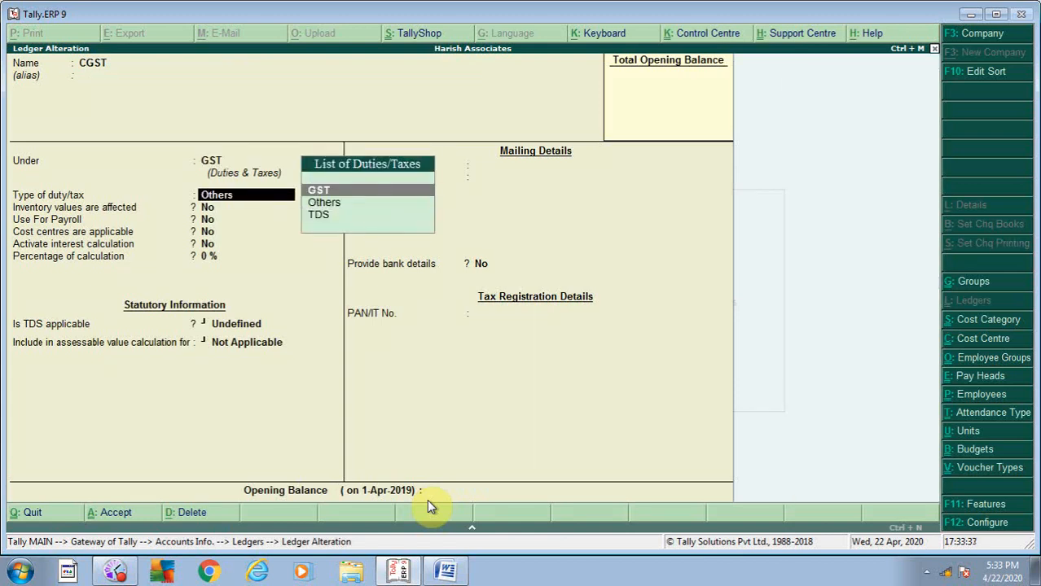
key("Return")
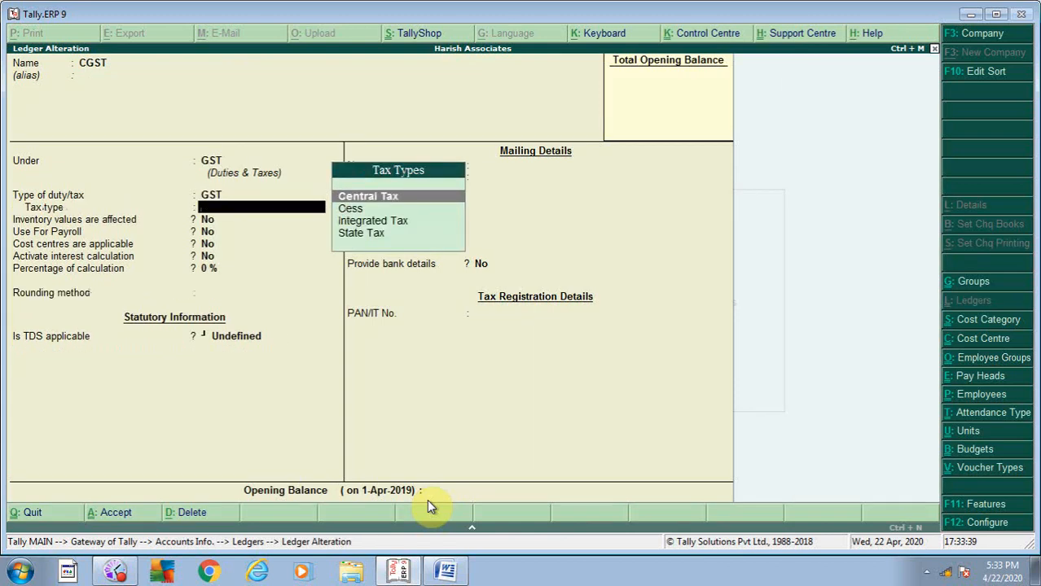
key("Down")
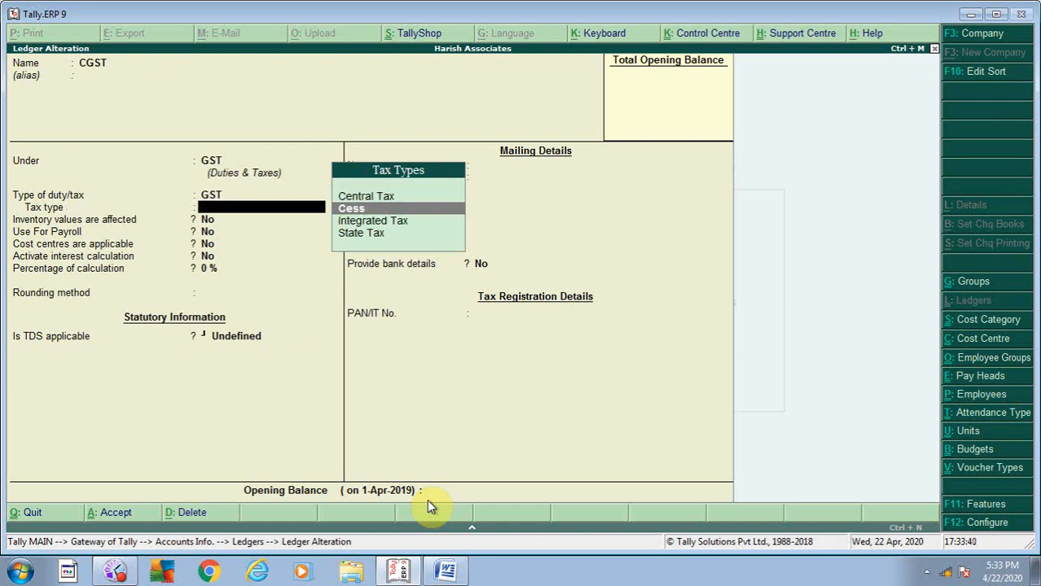
key("Up")
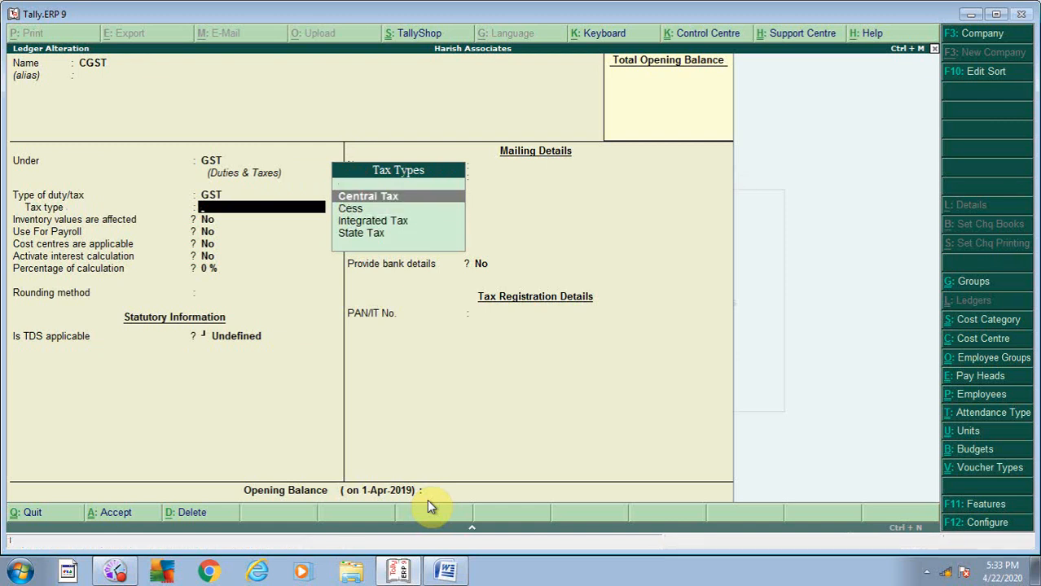
key("Return")
key("Return")
key("Return")
key("Return")
key("Return")
key("Return")
key("Return")
key("Return")
key("Return")
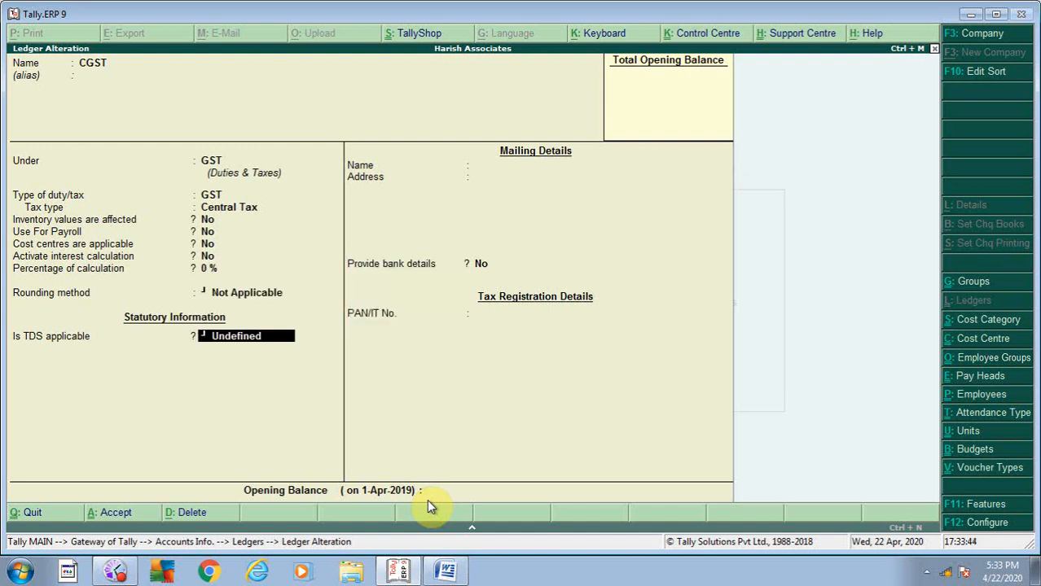
key("Return")
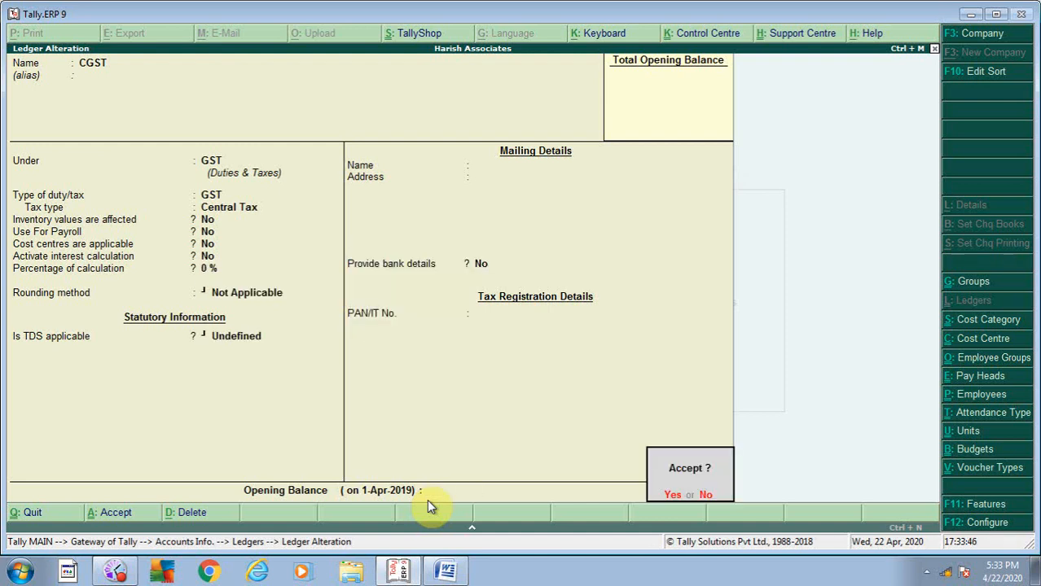
key("Return")
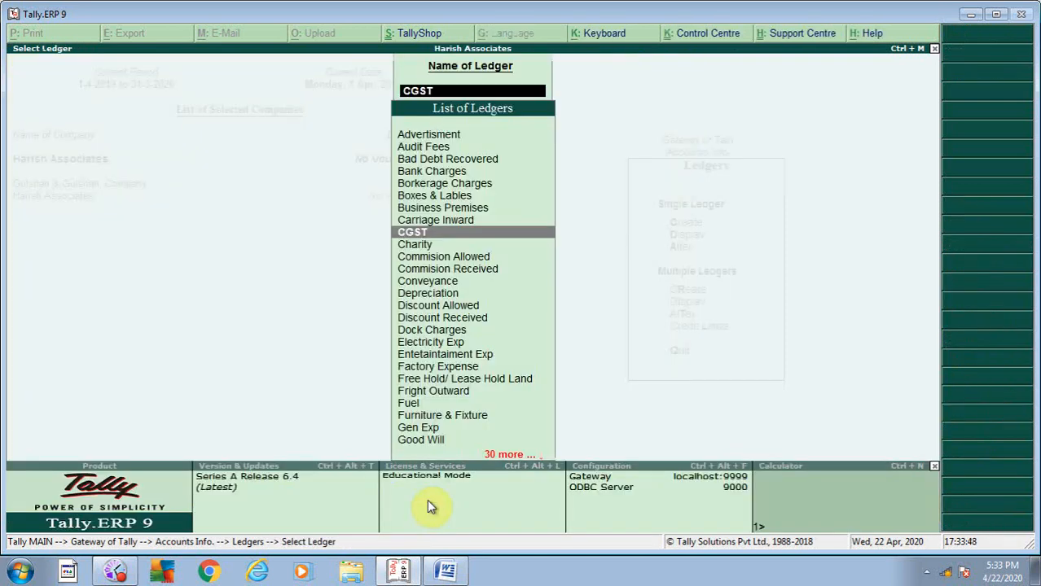
- Give the SGST ledger duty type GST and tax type State Tax, save it, and exit the ledger list
type("SGST")
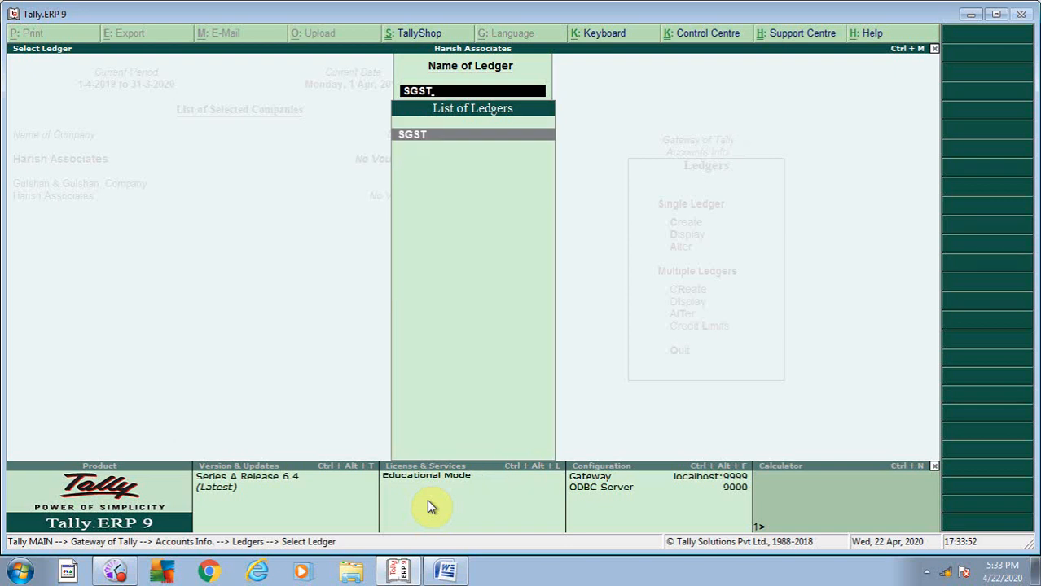
key("Return")
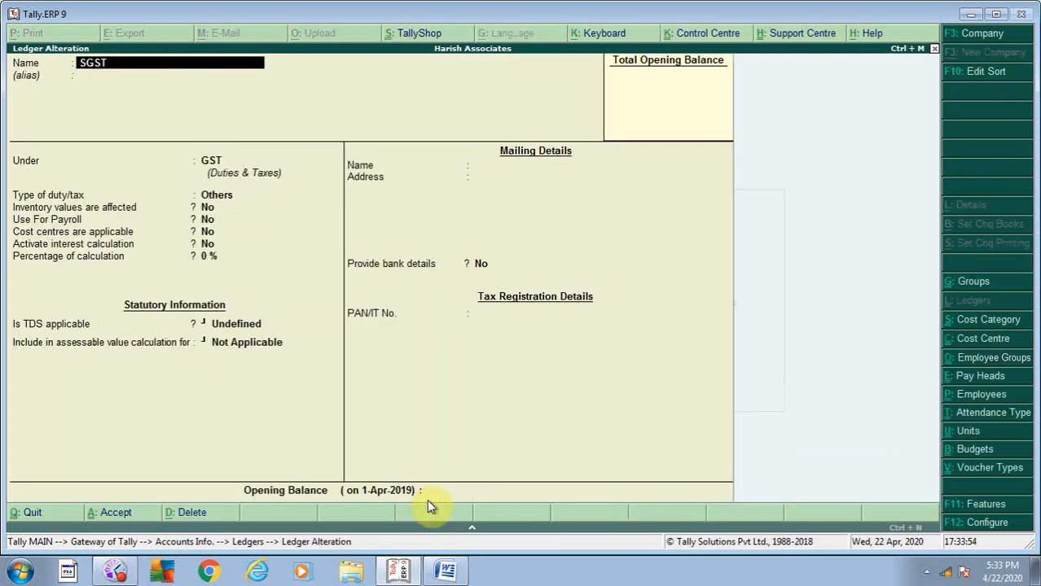
key("Return")
key("Return")
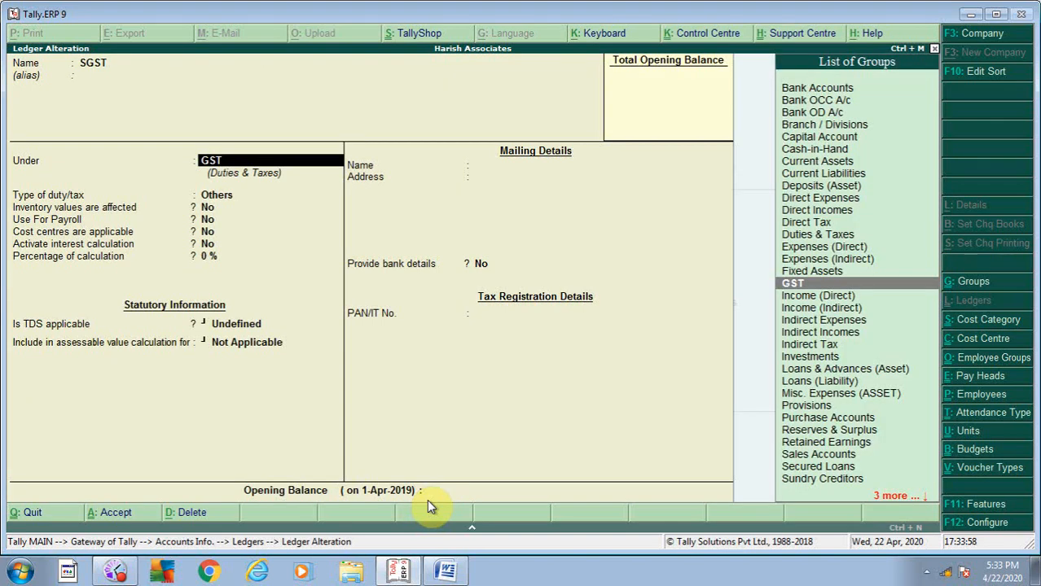
key("Return")
key("Up")
key("Return")
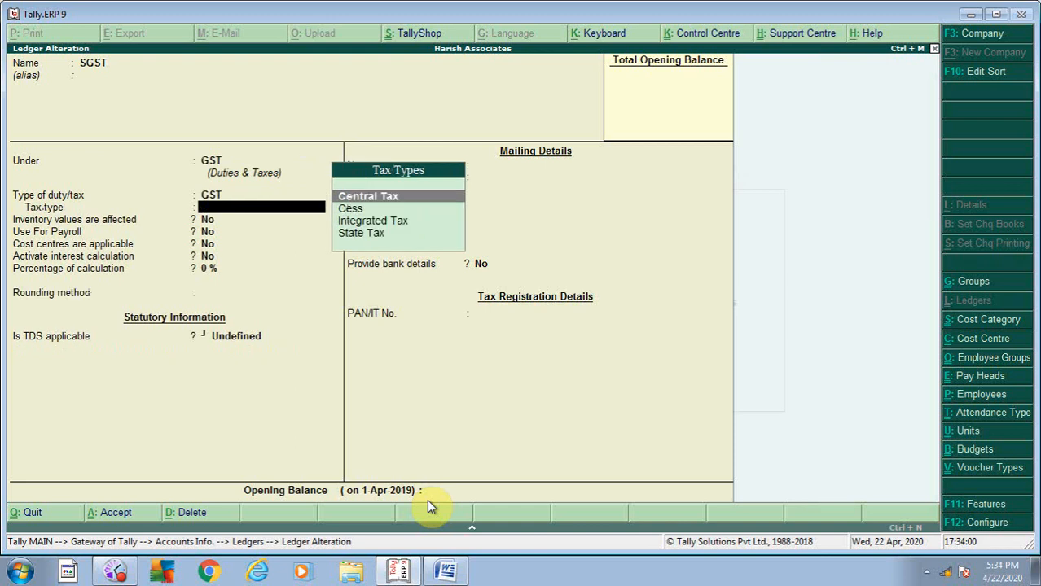
key("Down")
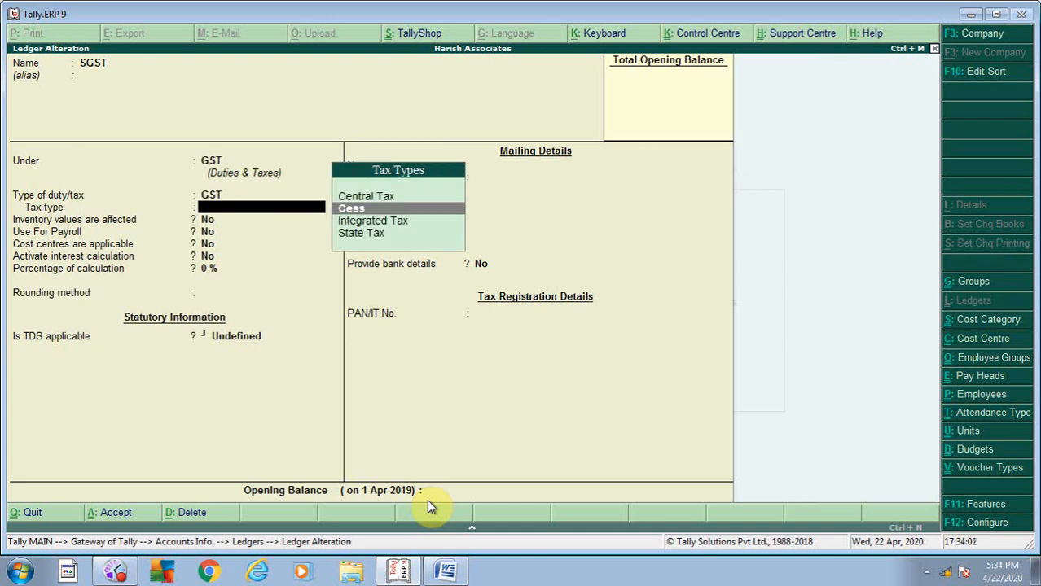
key("Down")
key("Down")
key("Return")
key("Return")
key("Return")
key("Return")
key("Return")
key("Return")
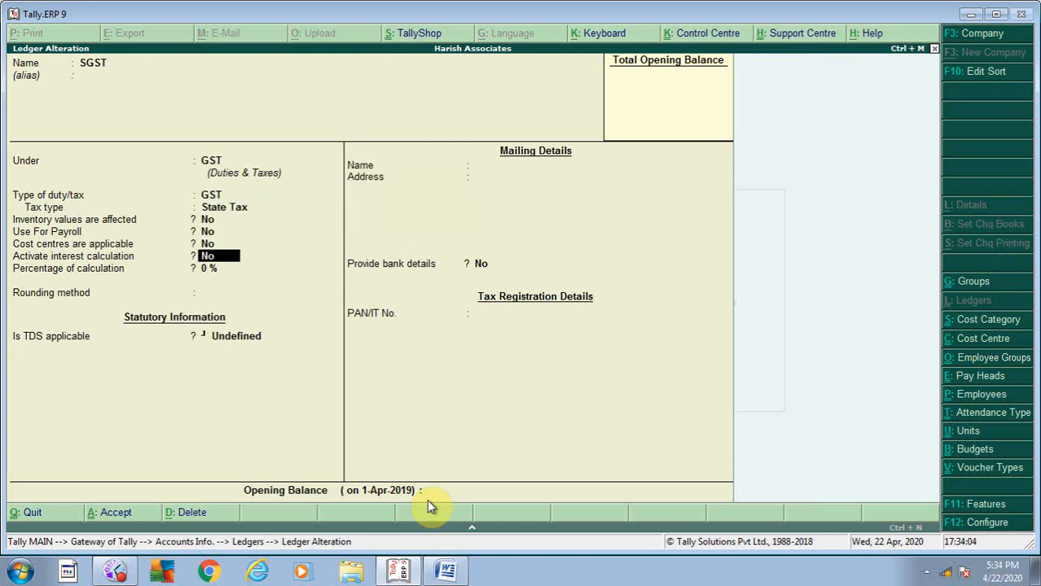
key("Return")
key("Return")
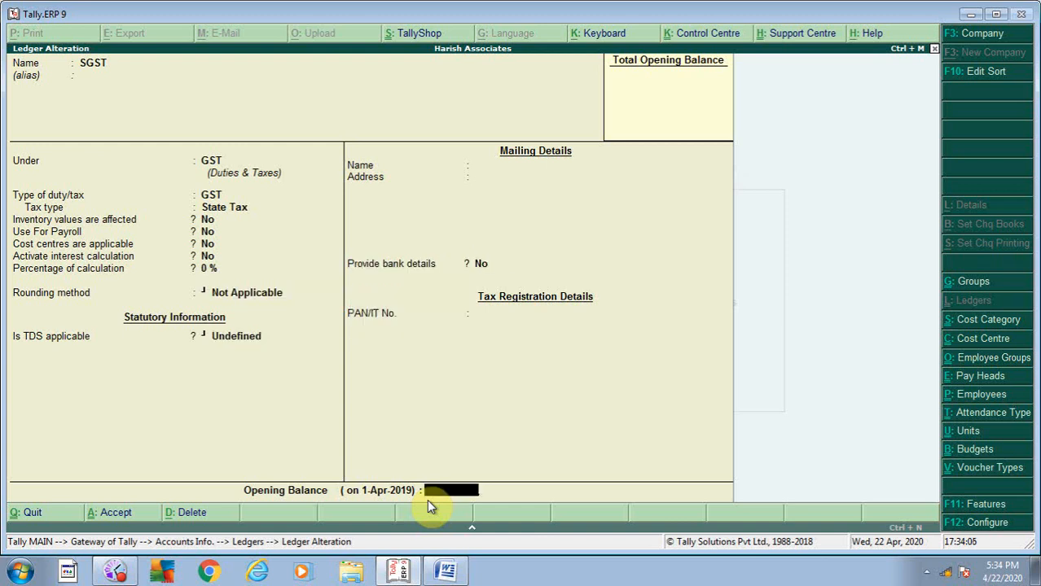
key("Return")
key("Return")
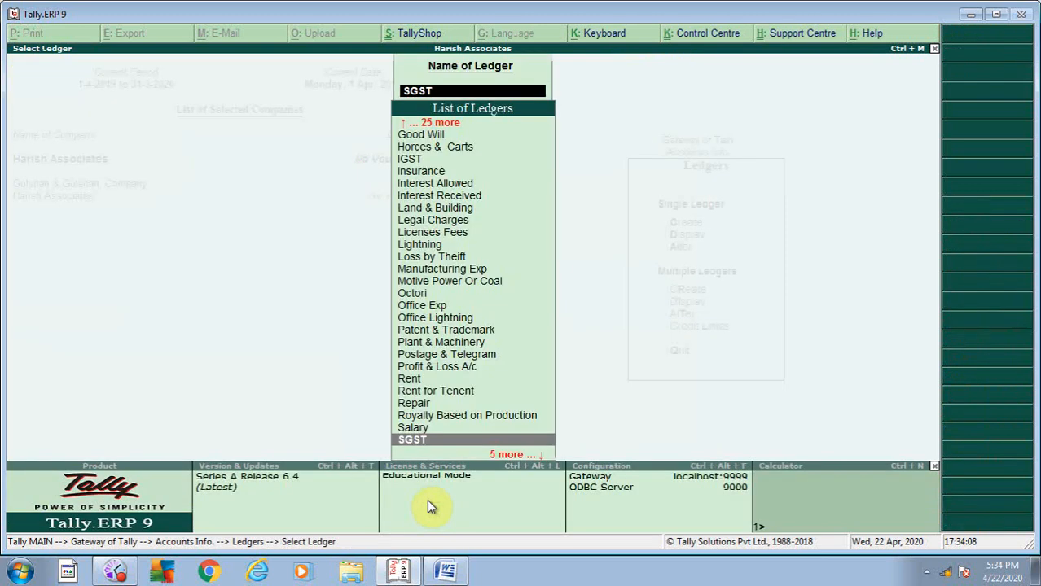
key("Escape")
key("Escape")
key("Escape")
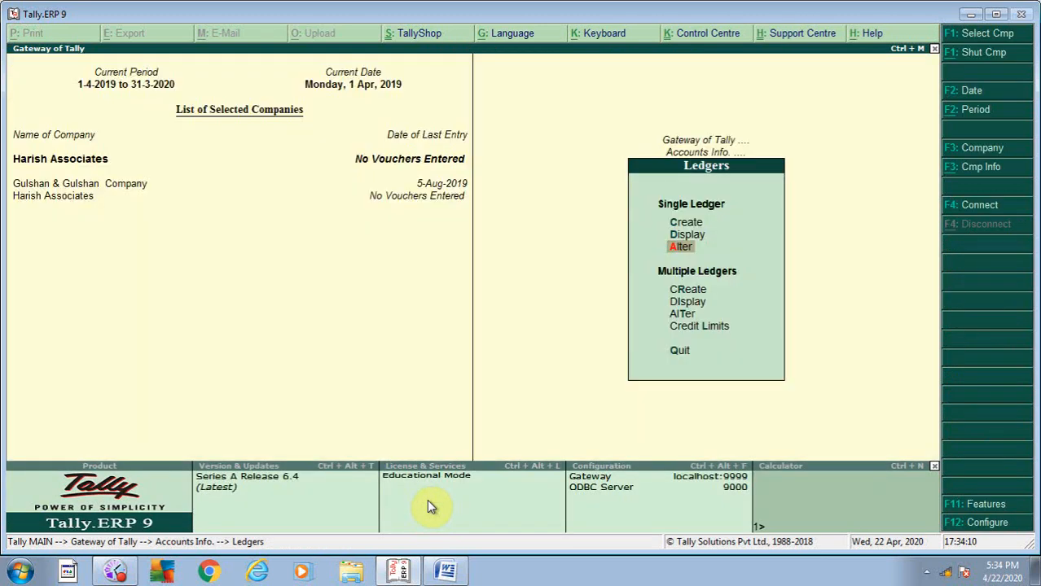
- Decline quitting and open a new ledger form via Accounts Info > Ledgers > Create
key("Escape")
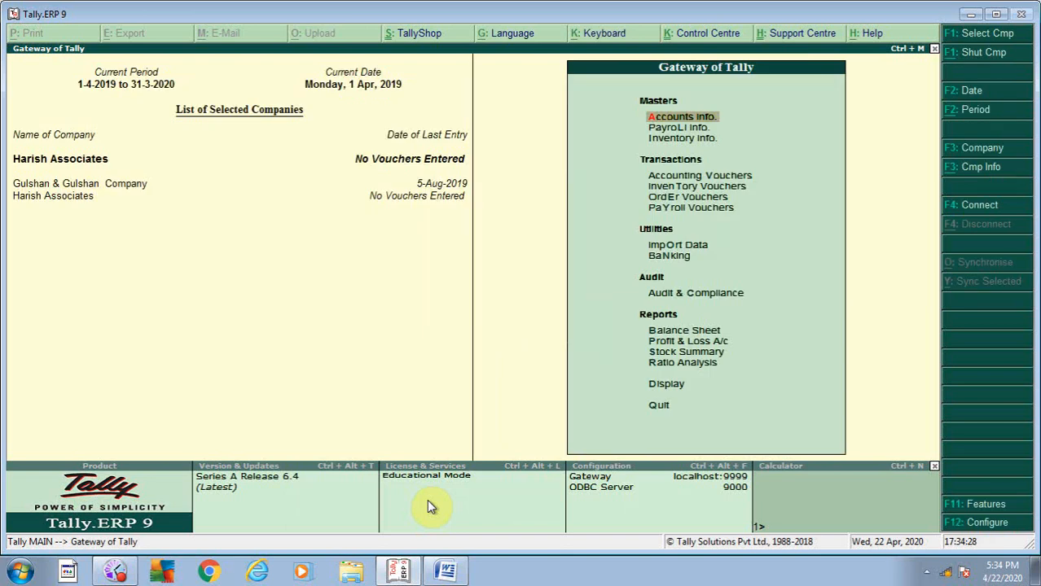
key("Down")
key("Down")
key("Up")
key("Up")
key("Return")
key("Down")
key("Return")
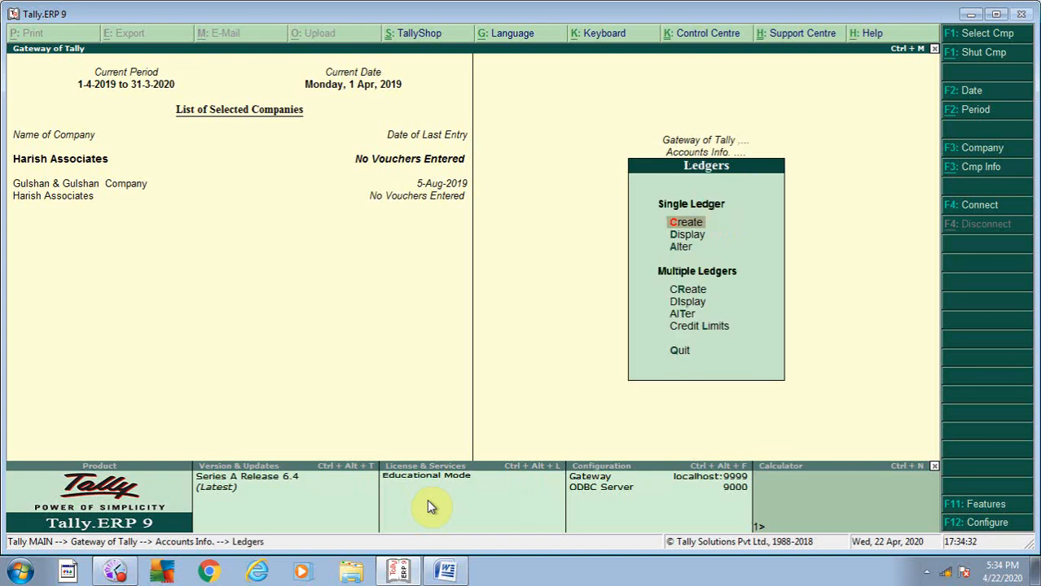
key("Return")
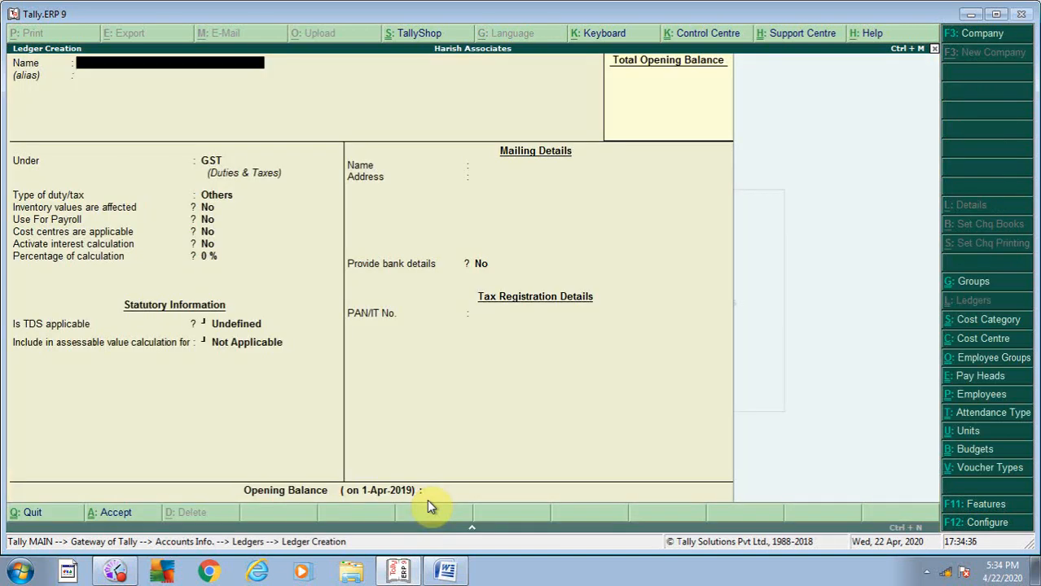
- Enter the staff member's imprest ledger name and start a new parent group for it
type("KISHORE IMPR")
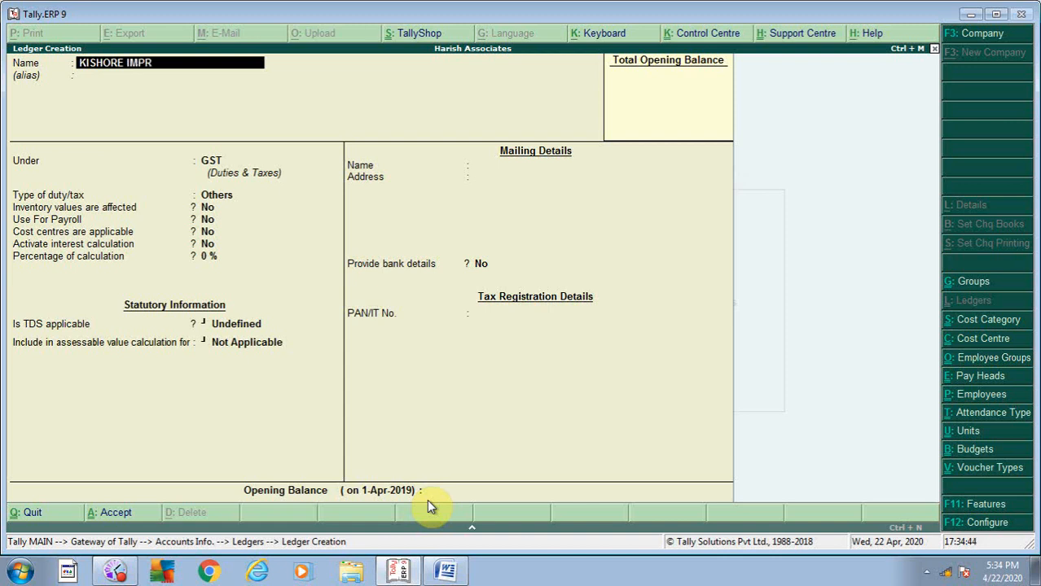
type("EST")
key("Return")
key("Return")
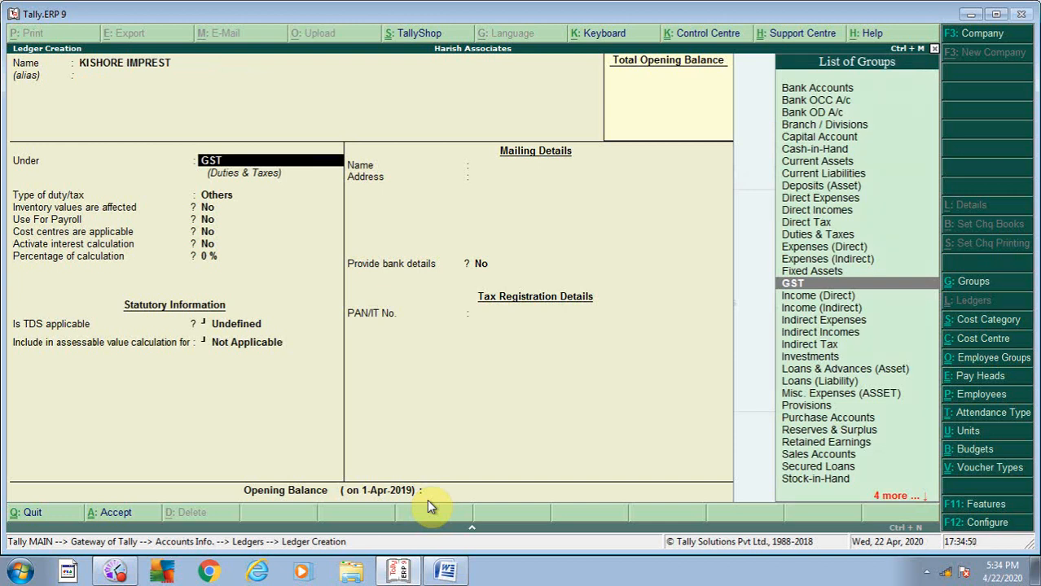
key("alt+c")
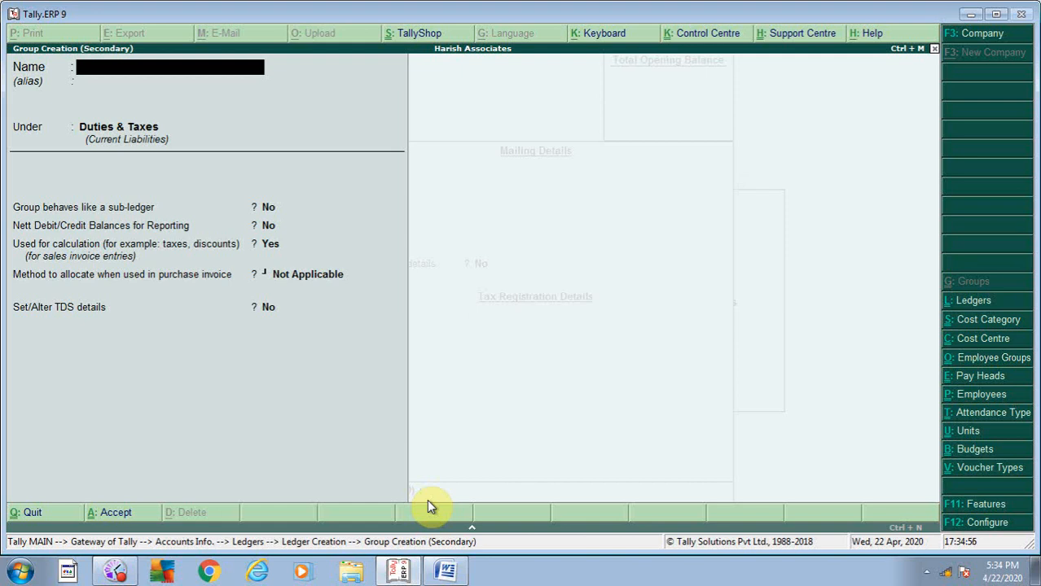
- Create a group named IMPREST under Current Assets, fixing the name's typos
type("IM PREST")
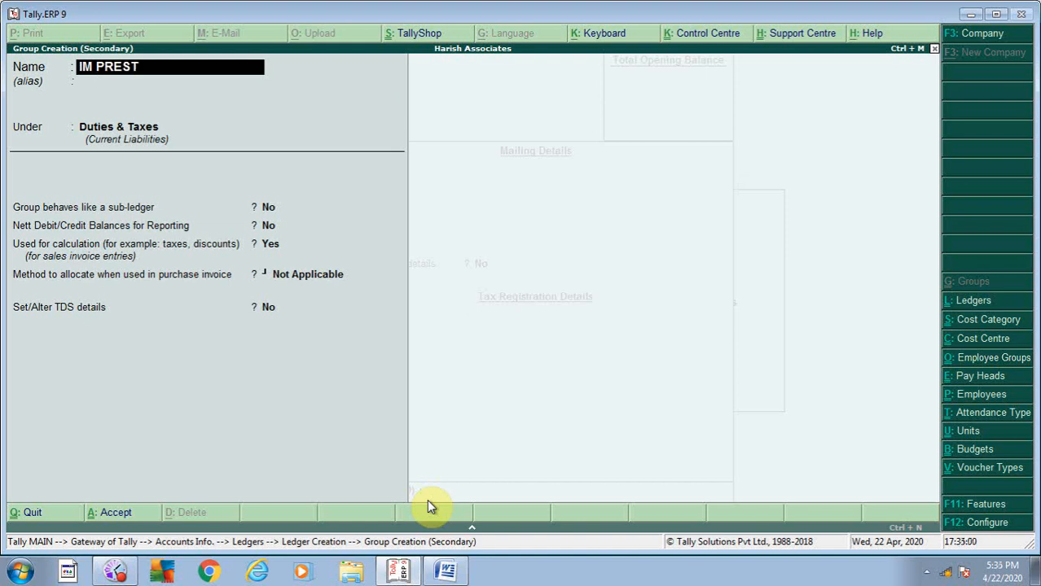
key("BackSpace")
key("BackSpace")
key("BackSpace")
key("BackSpace")
key("BackSpace")
type("PREWS")
key("BackSpace")
key("BackSpace")
type("ST")
key("Return")
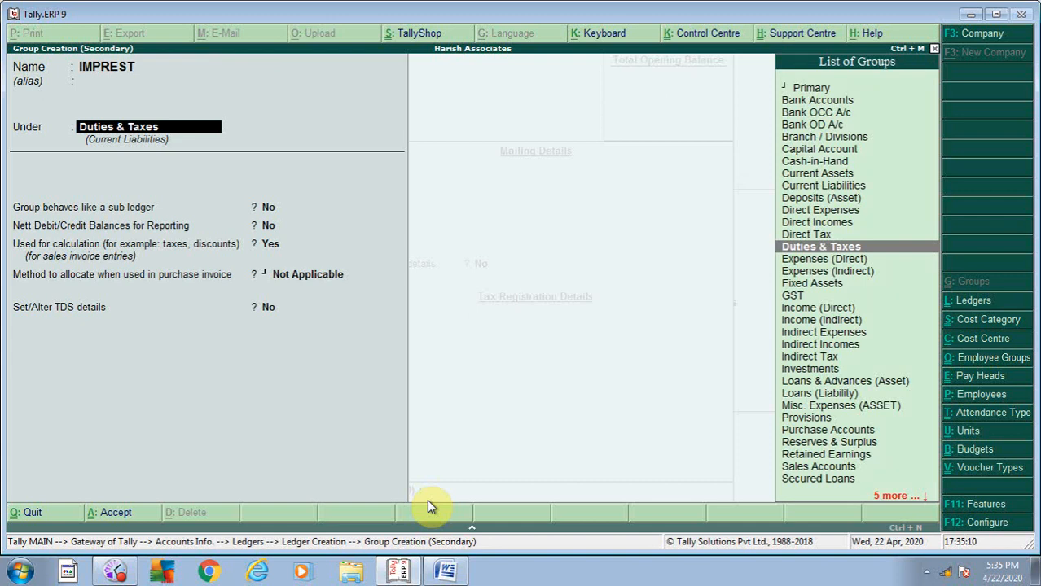
type("CURR")
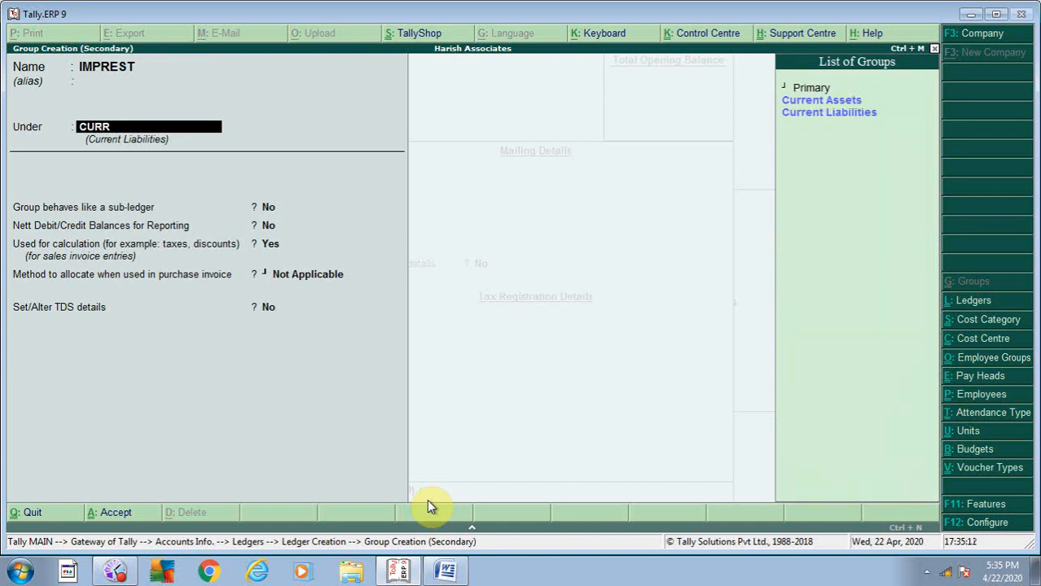
key("Up")
key("Return")
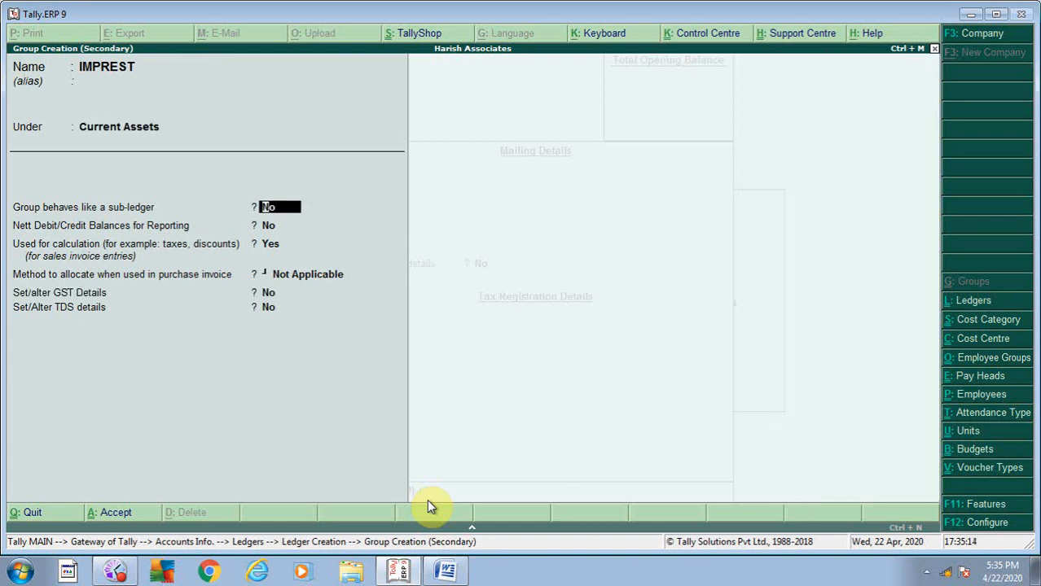
key("Return")
key("Return")
key("Return")
key("Return")
key("Return")
key("Return")
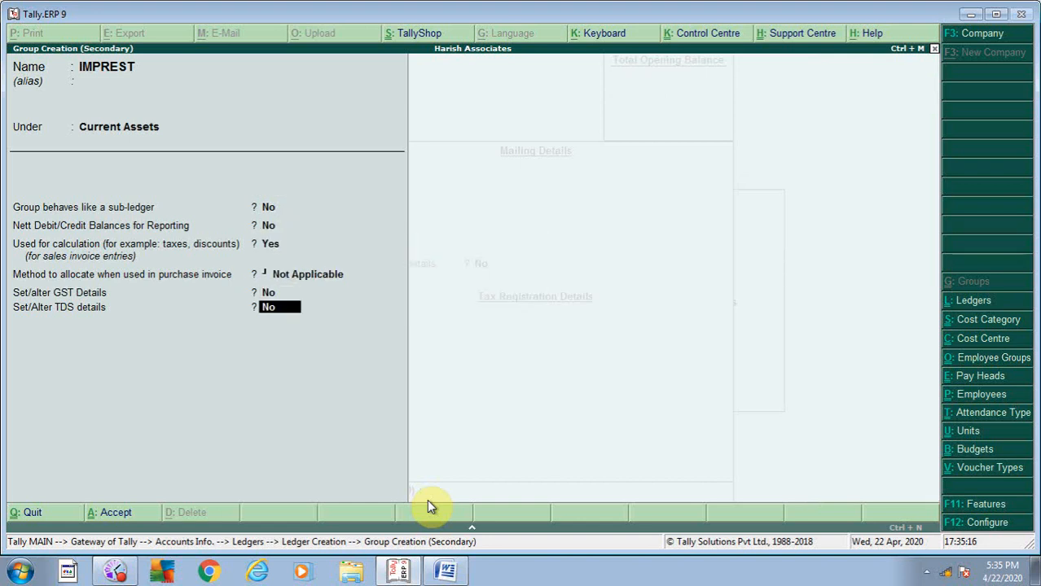
key("Return")
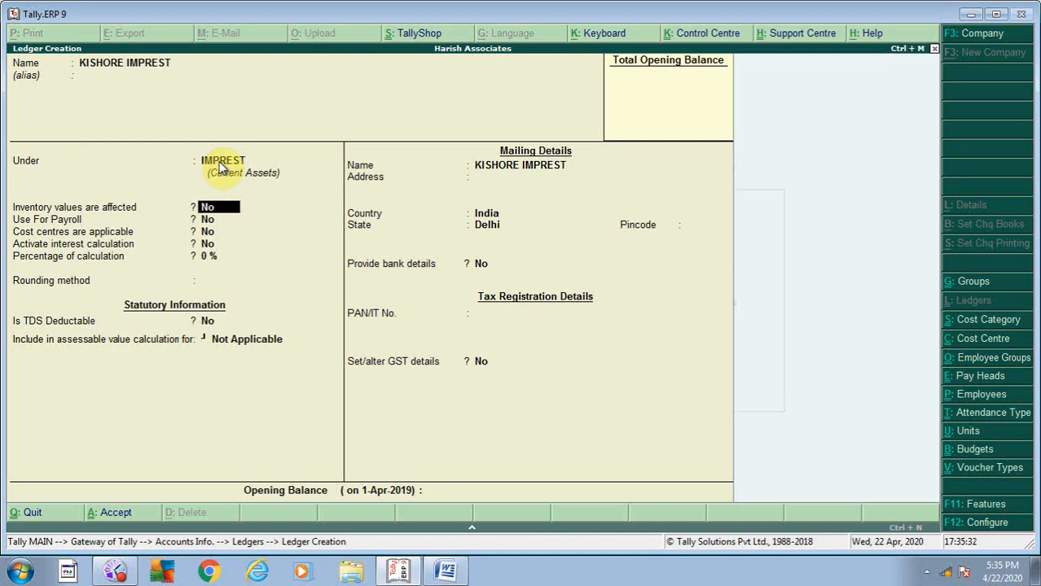
- Keep the default options and India/Delhi mailing details, and save the imprest ledger
key("Return")
key("Return")
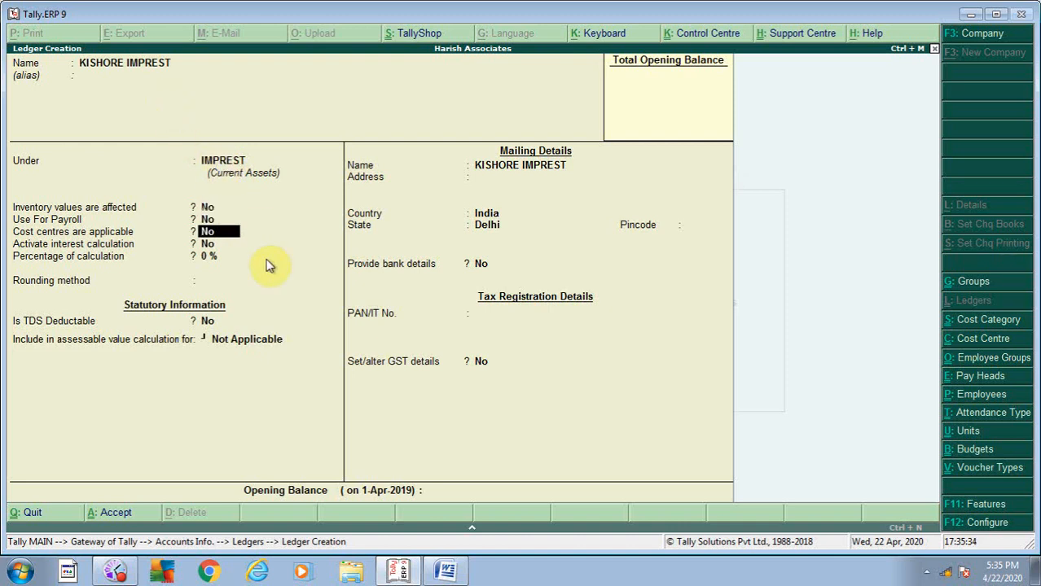
key("Return")
key("Return")
key("Return")
key("Return")
key("Return")
key("Return")
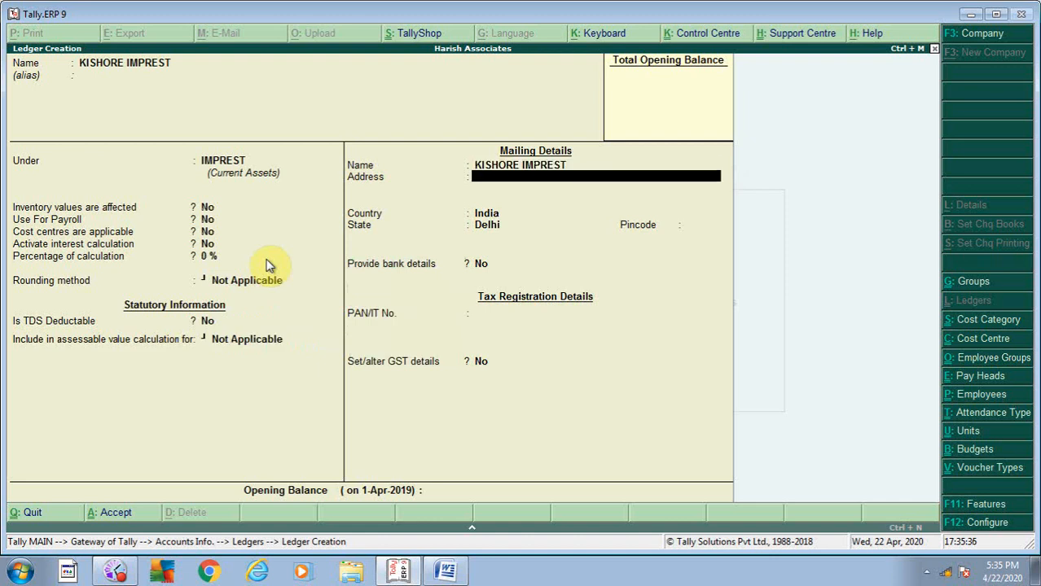
key("Return")
key("Return")
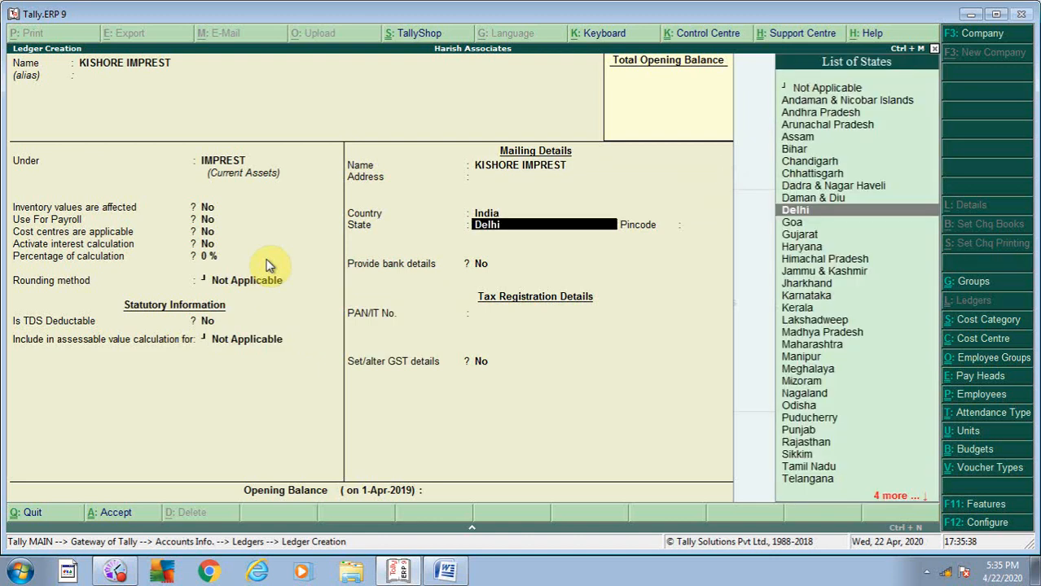
key("Return")
key("Return")
key("Return")
key("Return")
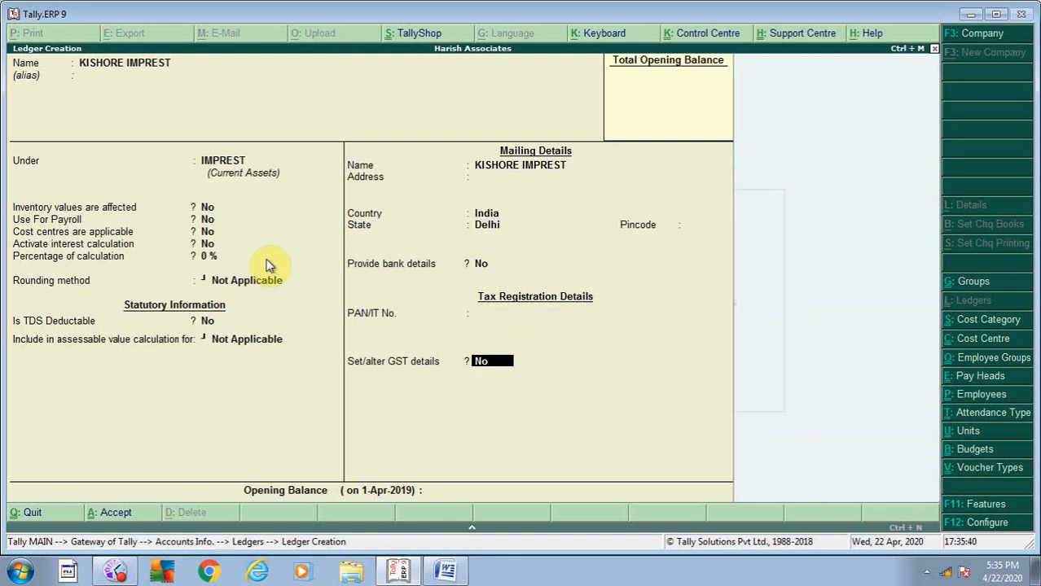
key("Return")
key("Return")
key("Return")
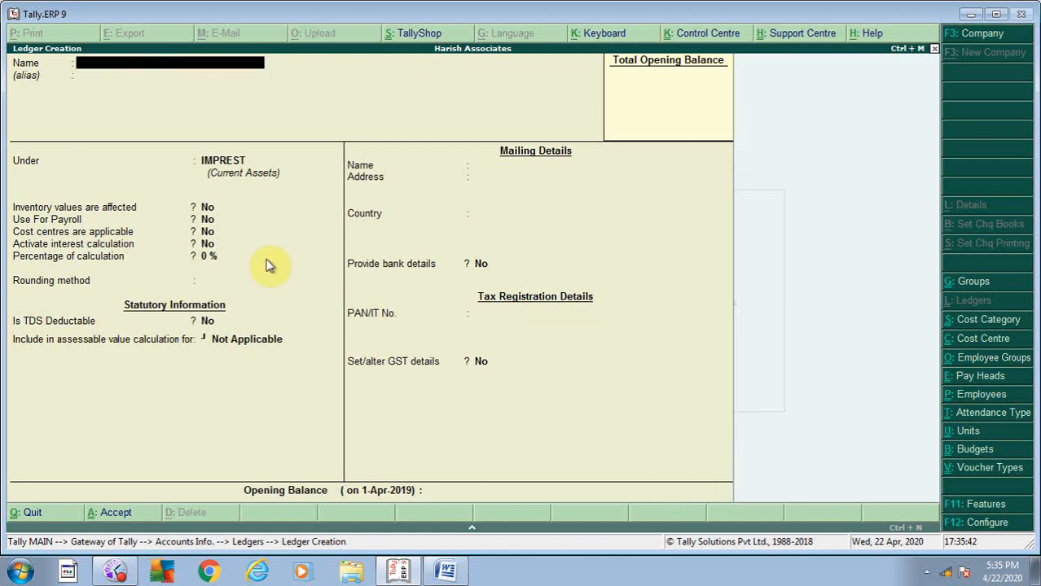
- Save a second staff member's imprest ledger under IMPREST with default options
type("VINOD IMPREST")
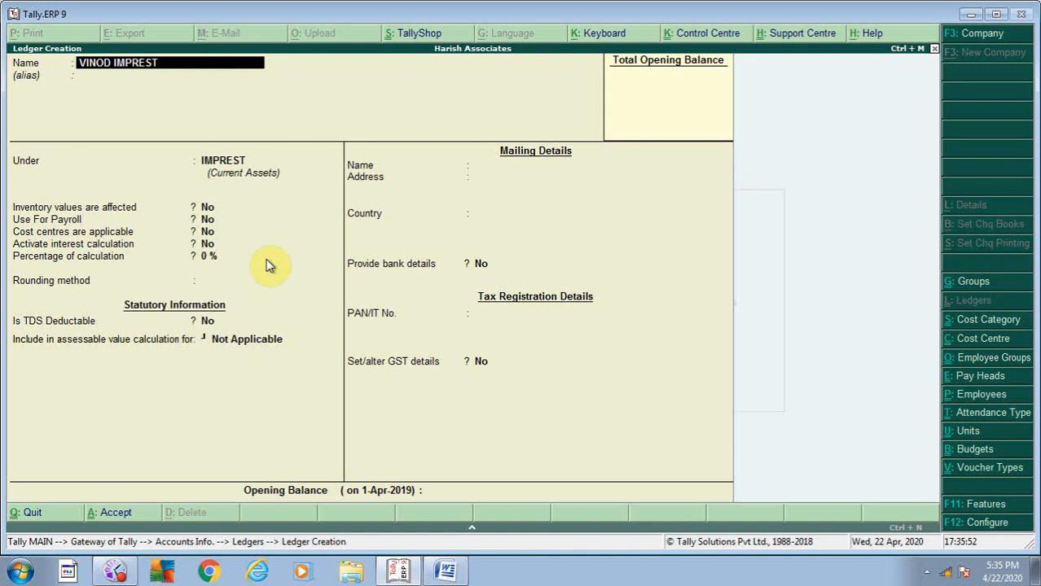
key("Return")
key("Return")
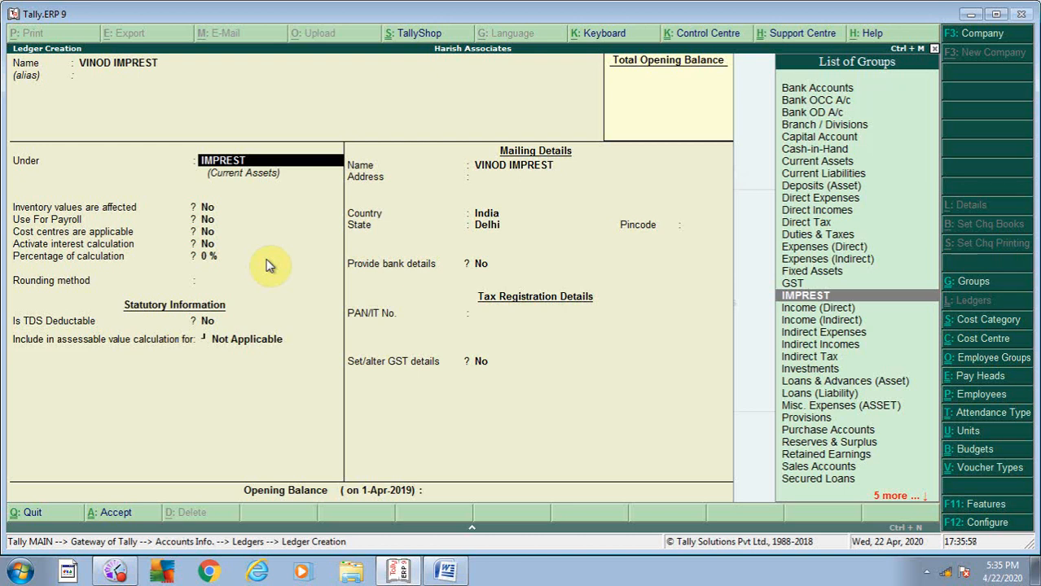
key("Return")
key("Return")
key("Return")
key("Return")
key("Return")
key("Return")
key("Return")
key("Return")
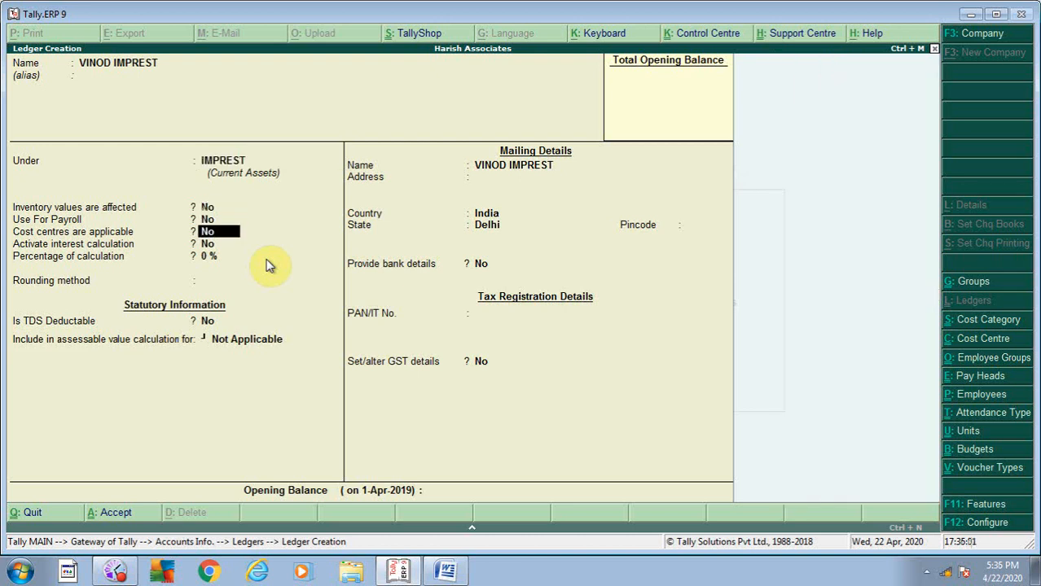
key("Return")
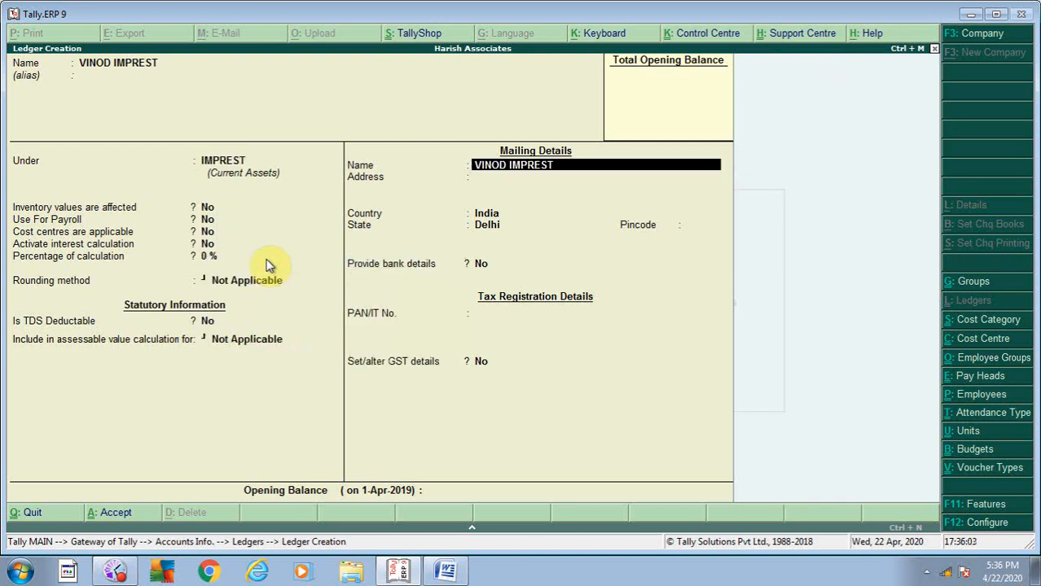
key("Return")
key("Return")
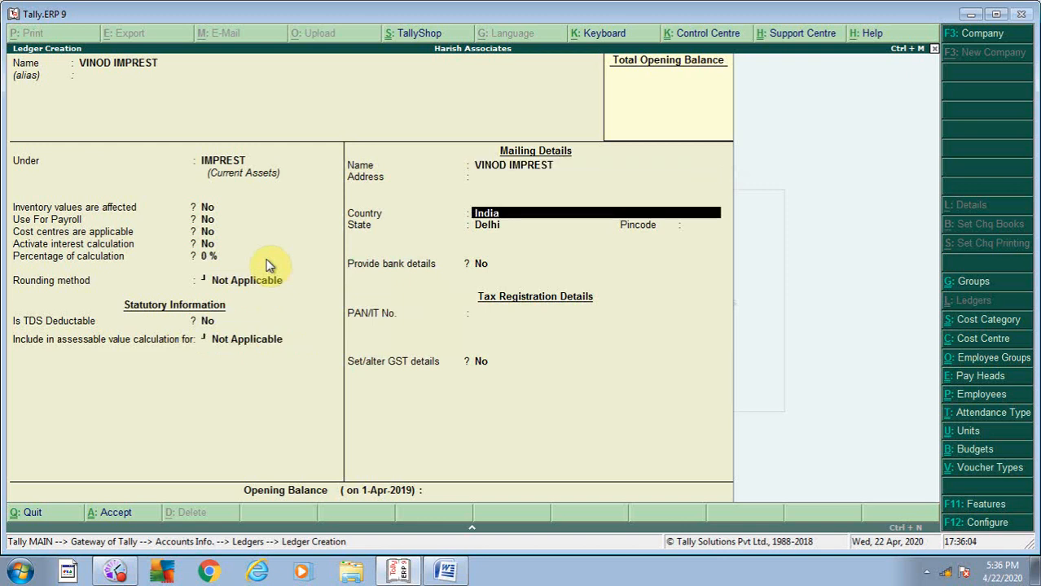
key("ctrl+a")
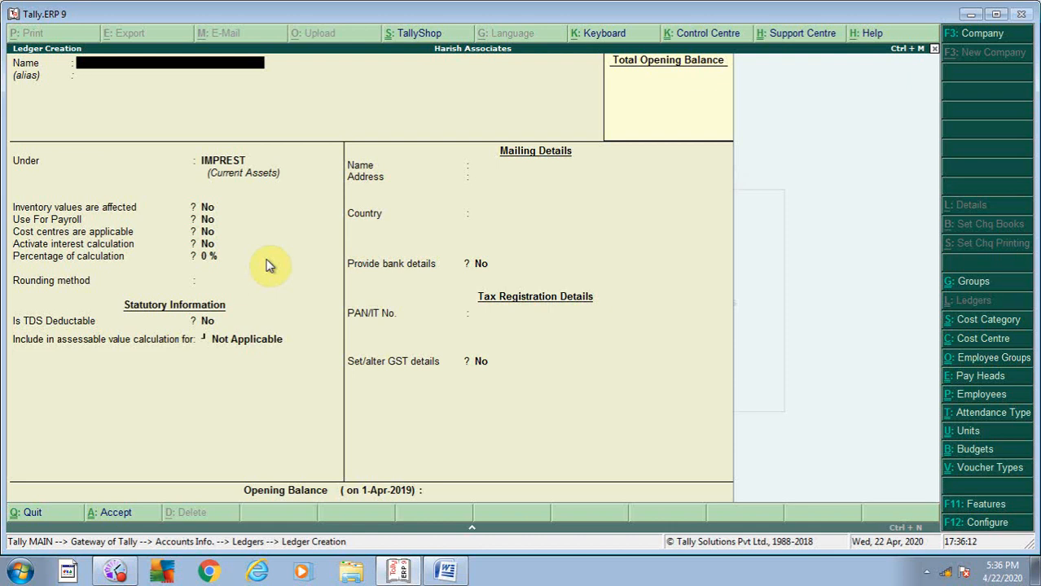
- Save a third staff member's imprest ledger under IMPREST, keeping default fields
type("MINISH IMPREST")
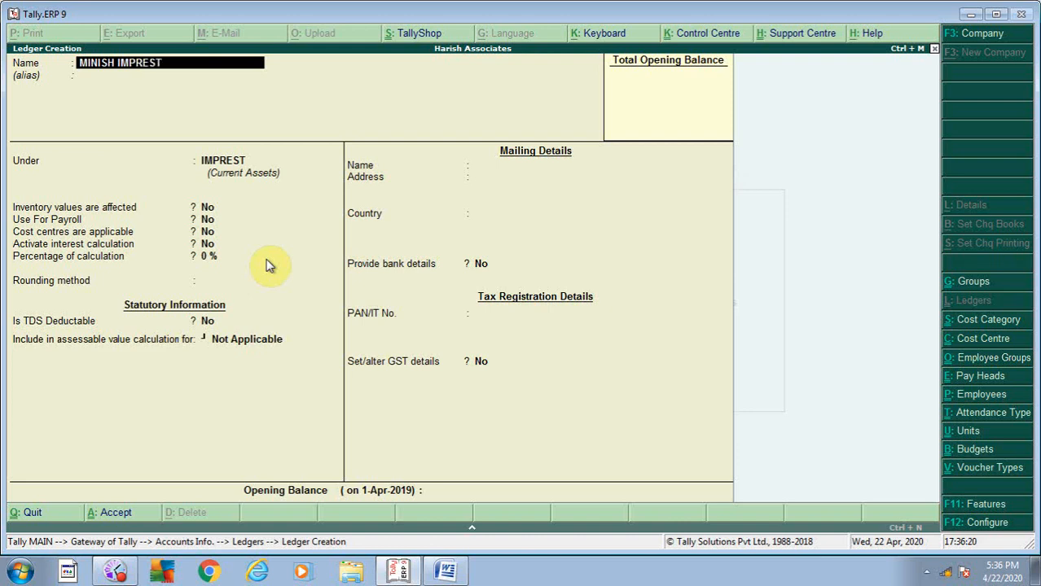
key("Return")
key("Return")
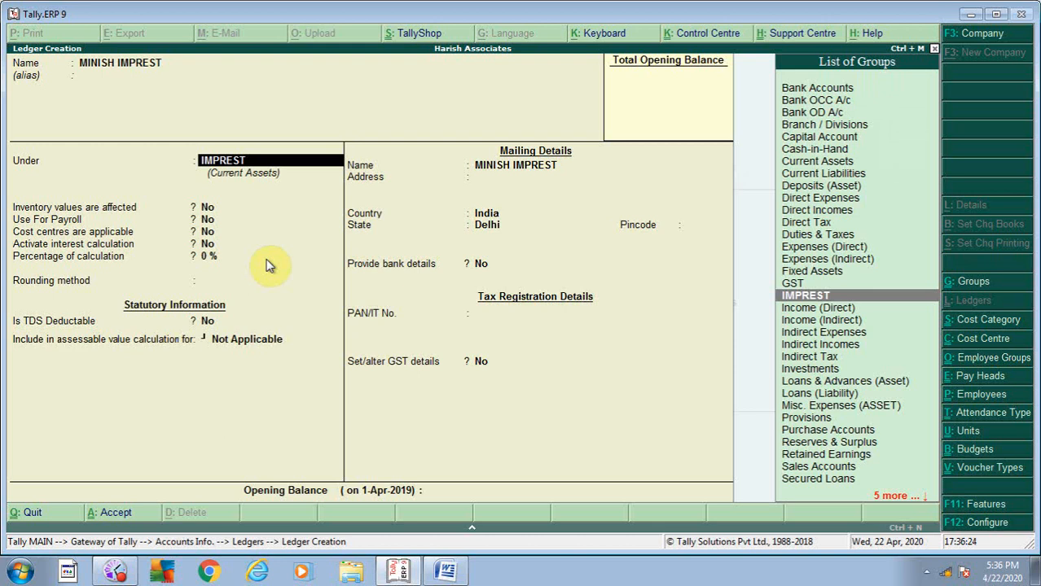
key("Return")
key("Return")
key("Return")
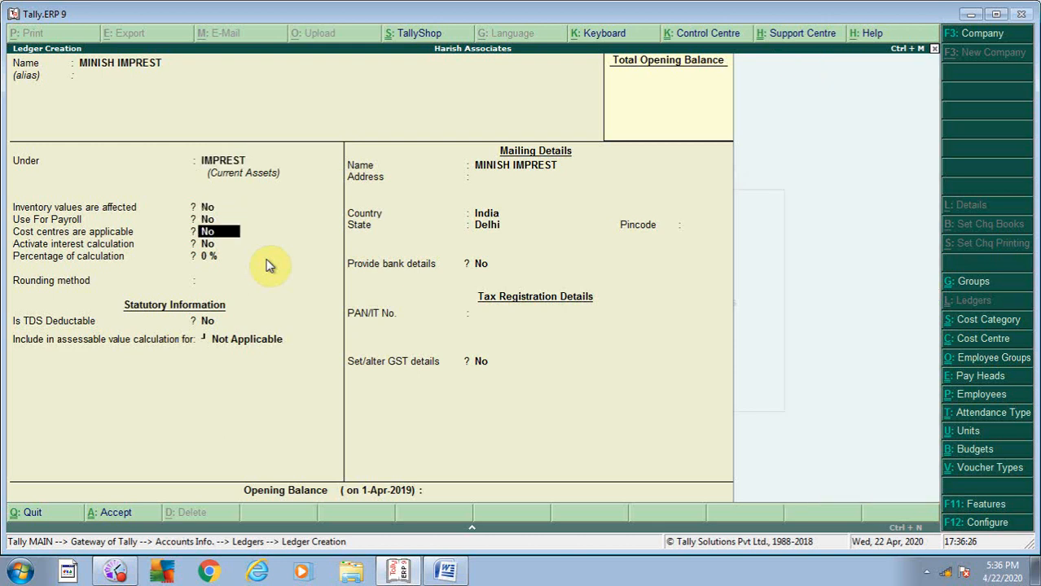
key("Return")
key("Return")
key("Return")
key("Return")
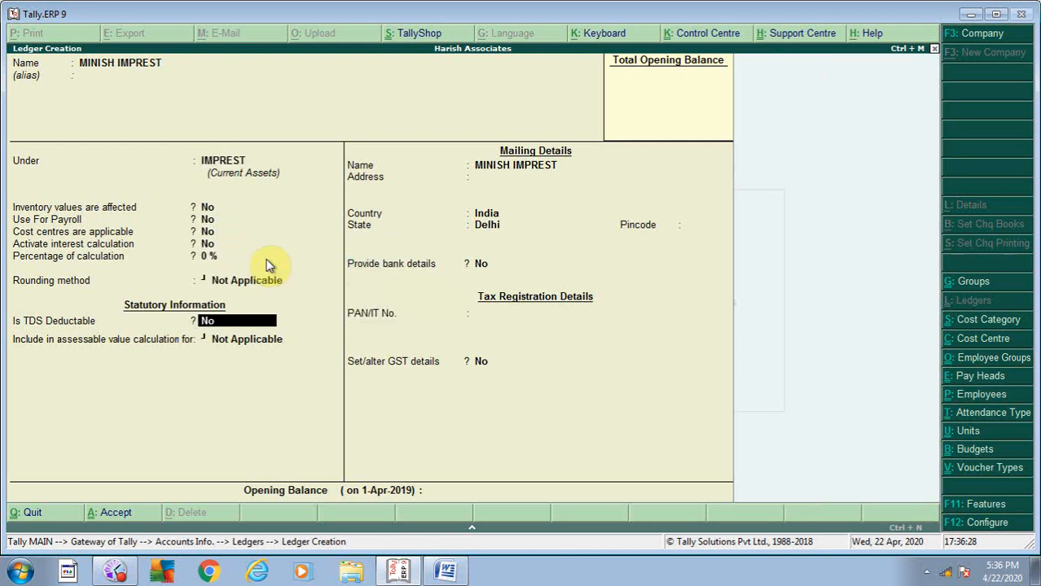
left_click(268, 265)
key("ctrl+a")
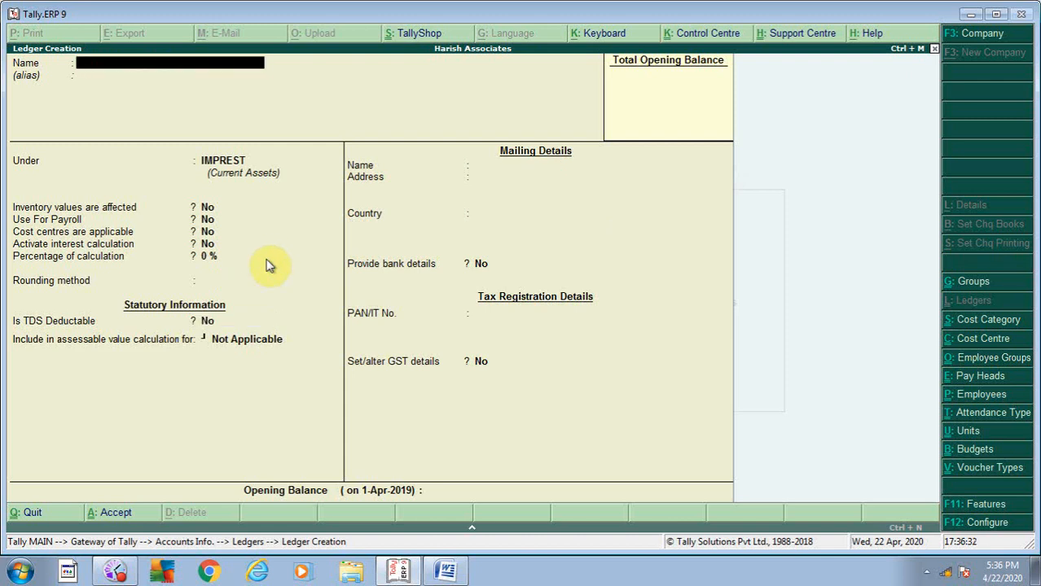
key("Escape")
key("Escape")
key("Escape")
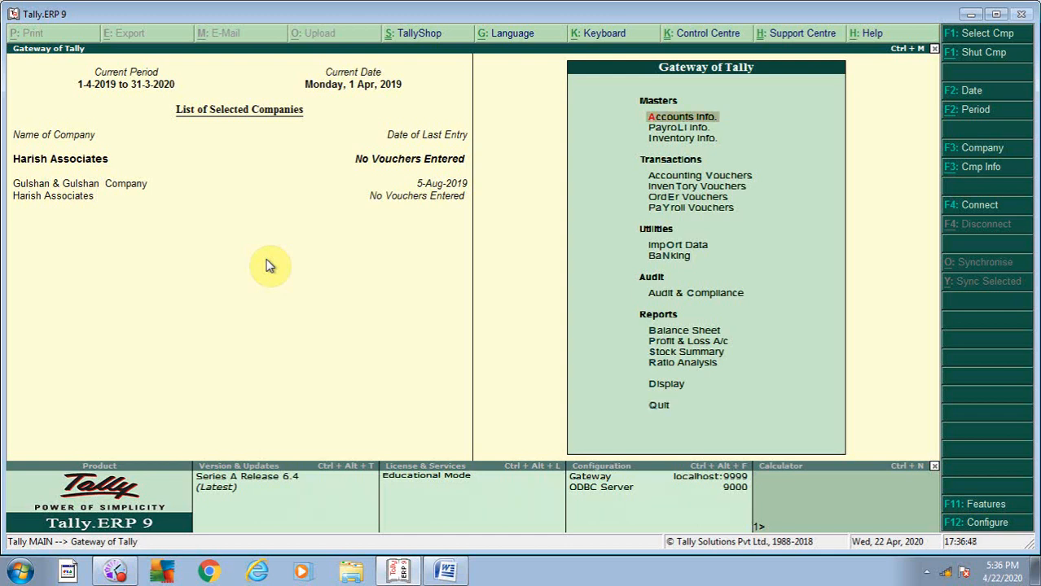
key("Return")
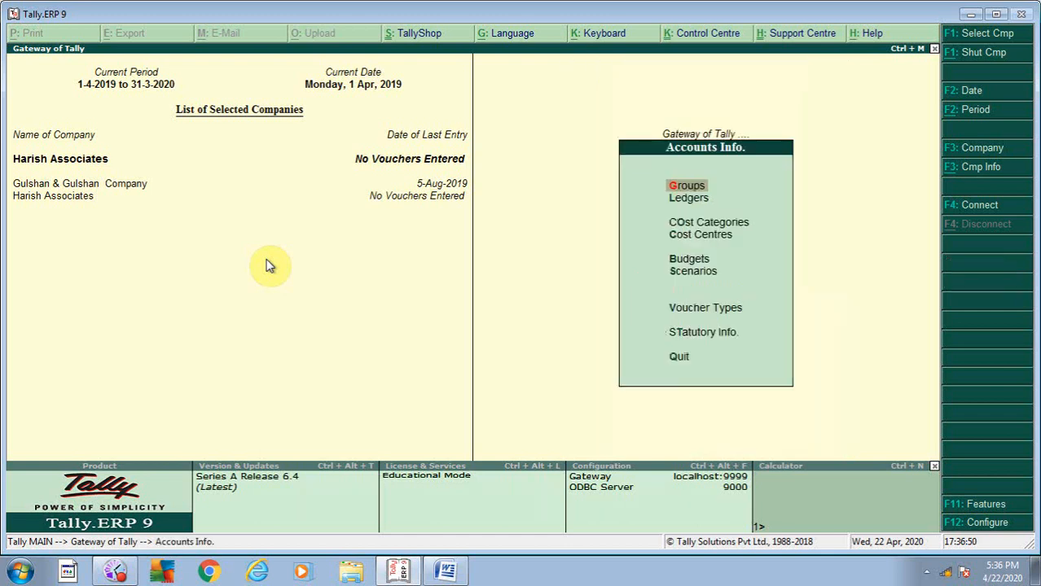
key("Down")
key("Return")
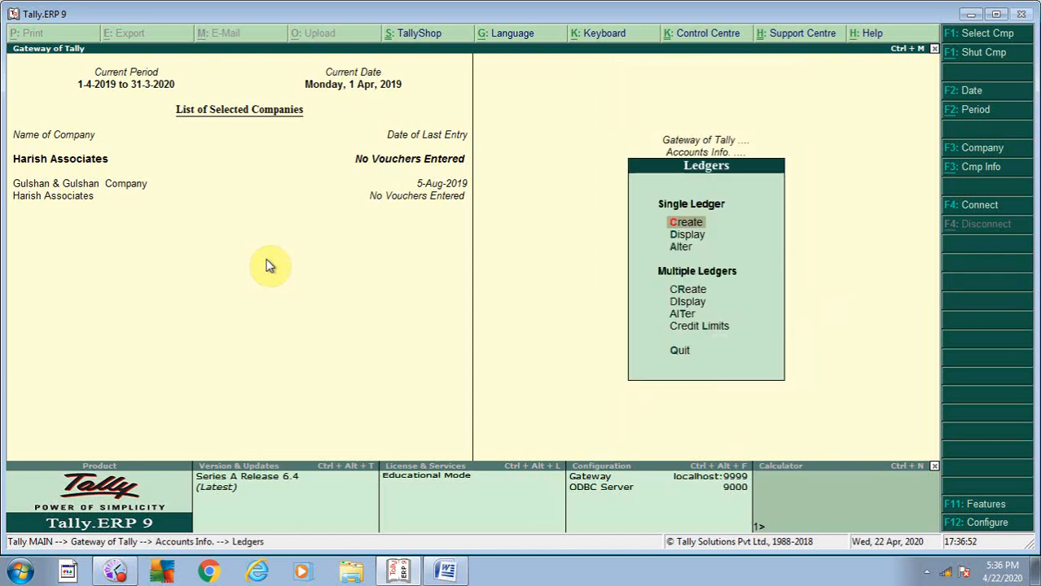
key("Return")
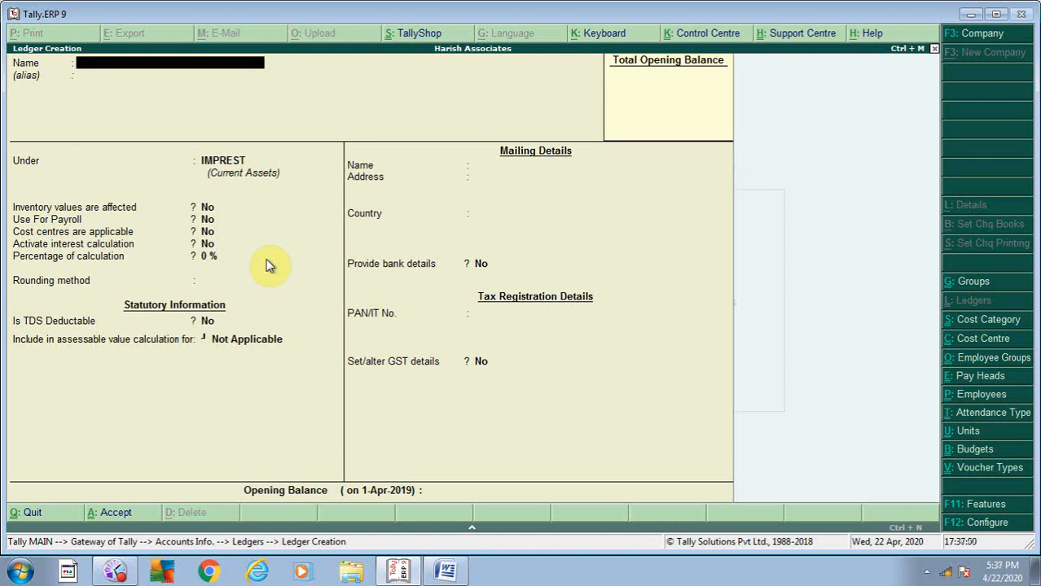
- Name the new ledger MTNL DELHI and begin creating a new parent group for it
type("MTNL DELHI")
key("Return")
key("Return")
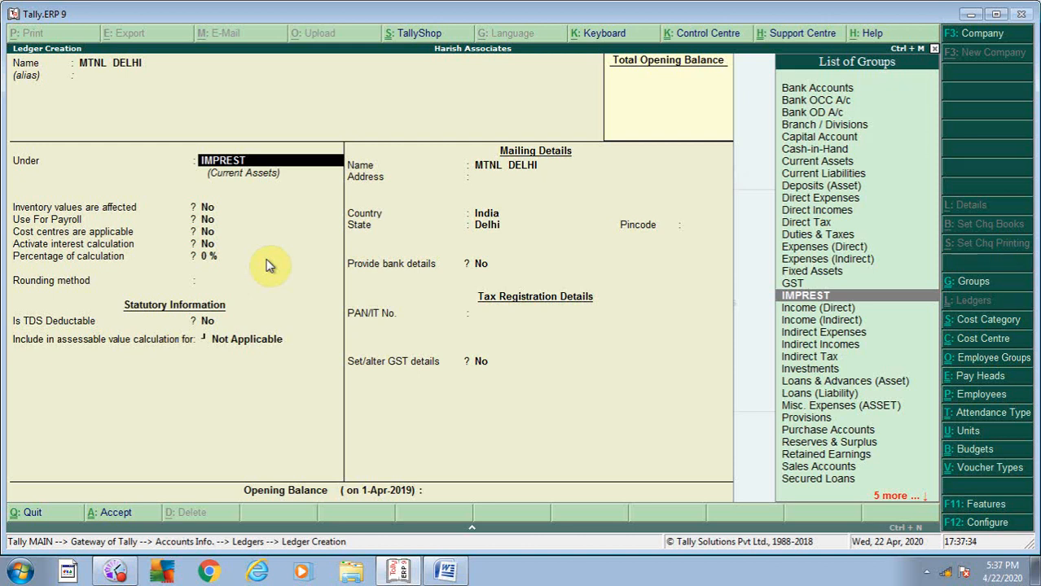
key("alt+c")
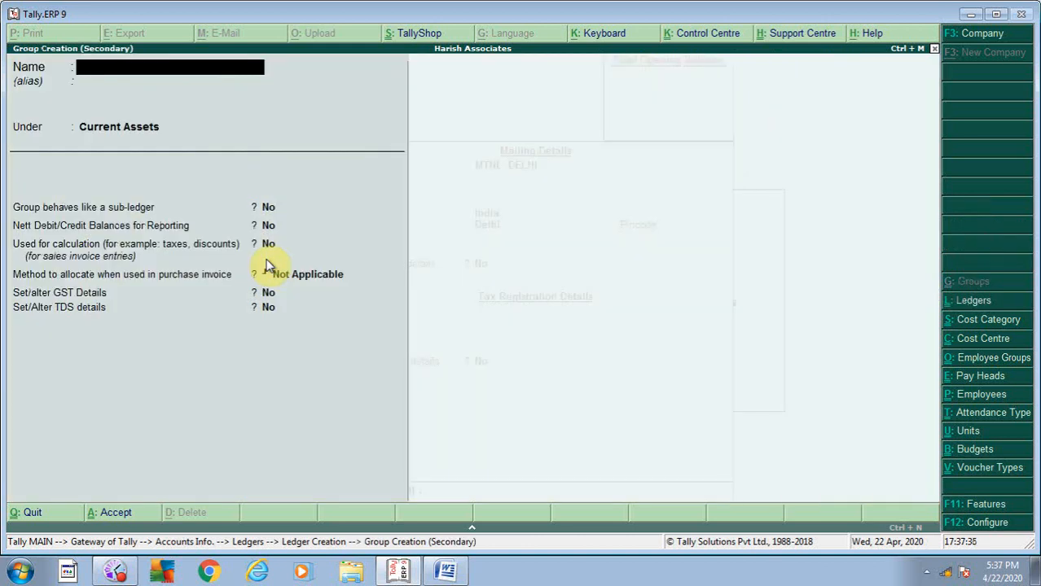
- Create the group SUNRENDRY CREDITORS OTHER under Current Liabilities, correcting the name
type("SURRENDRY")
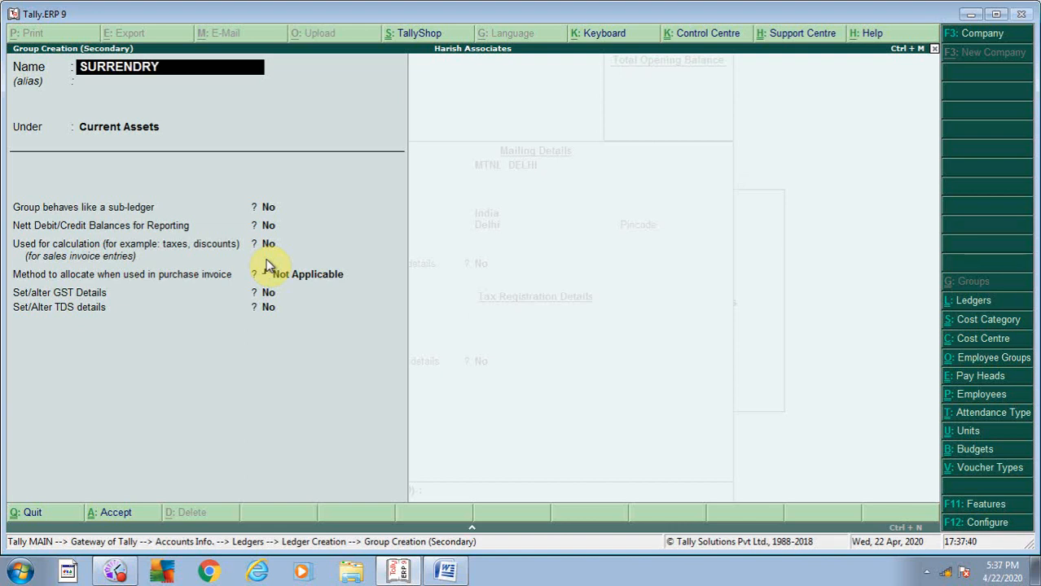
type(" CREDITORS")
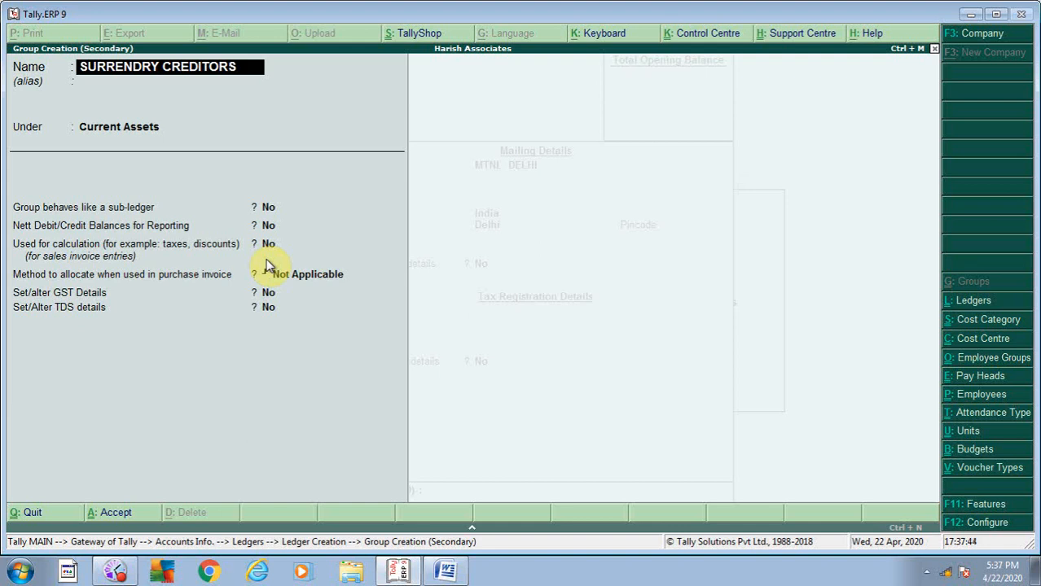
type(" OTHER")
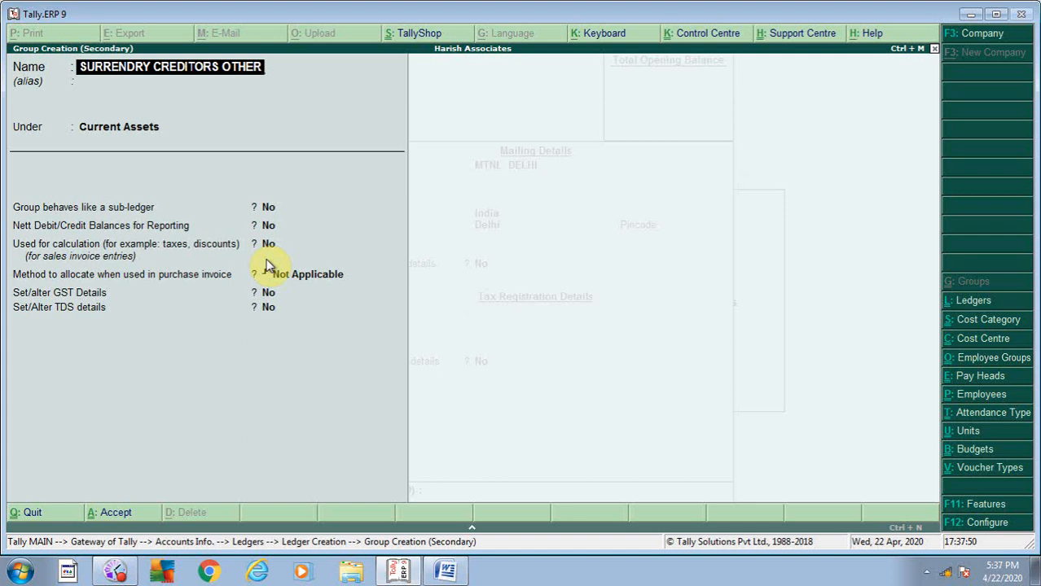
key("Return")
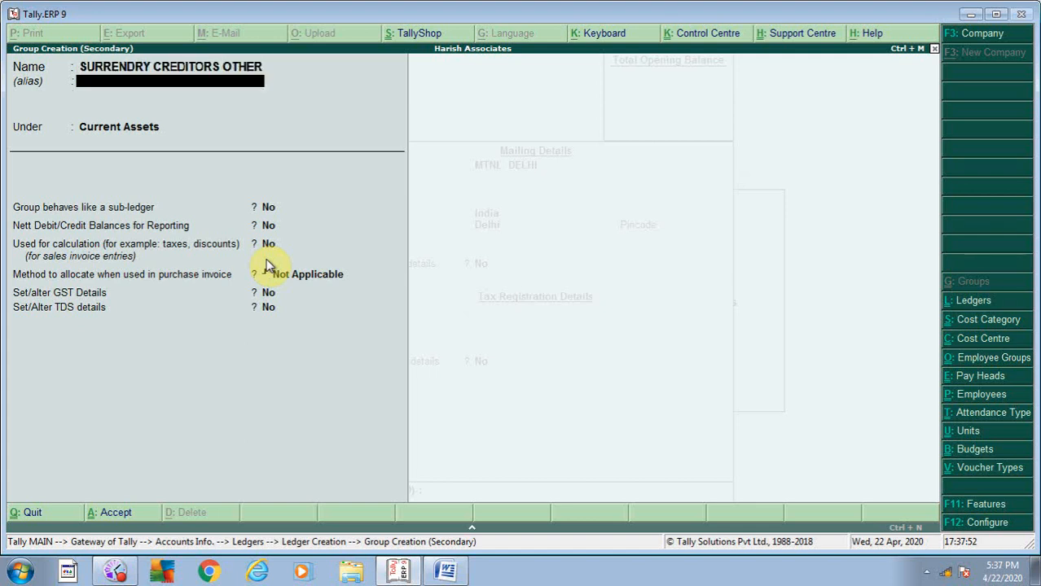
key("BackSpace")
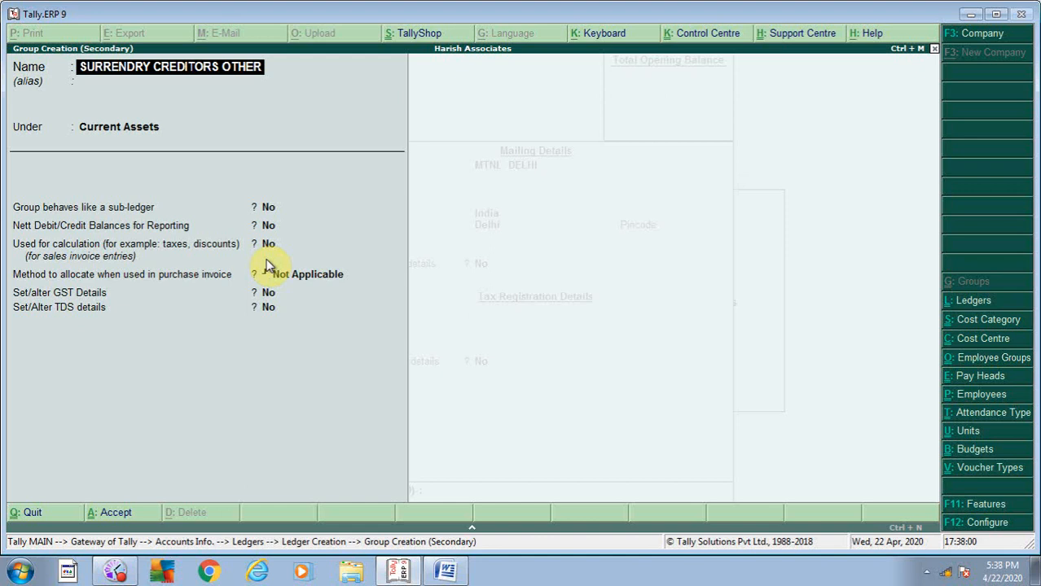
type("N")
key("Return")
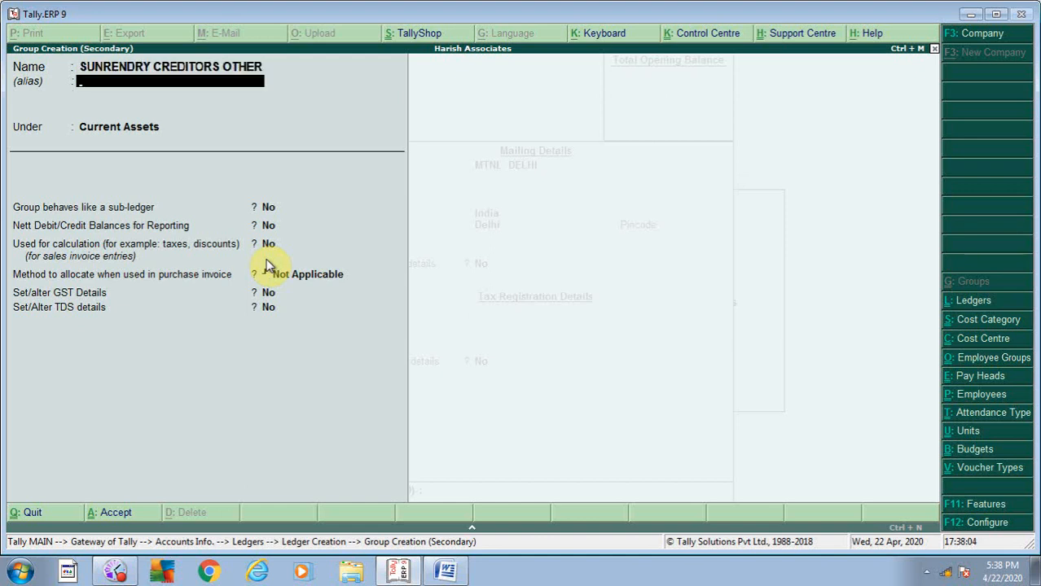
key("Return")
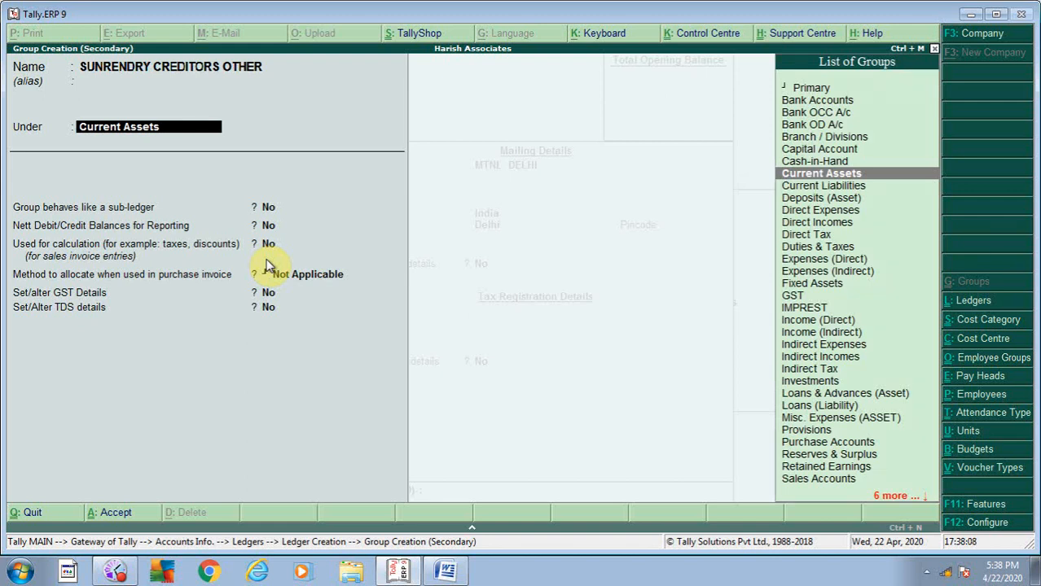
type("CU")
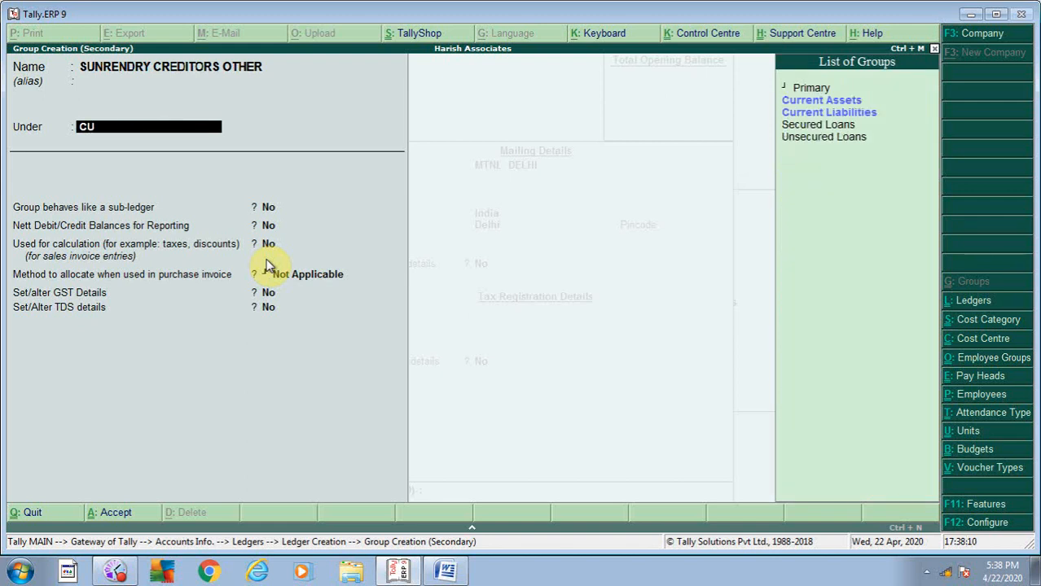
key("Down")
key("Return")
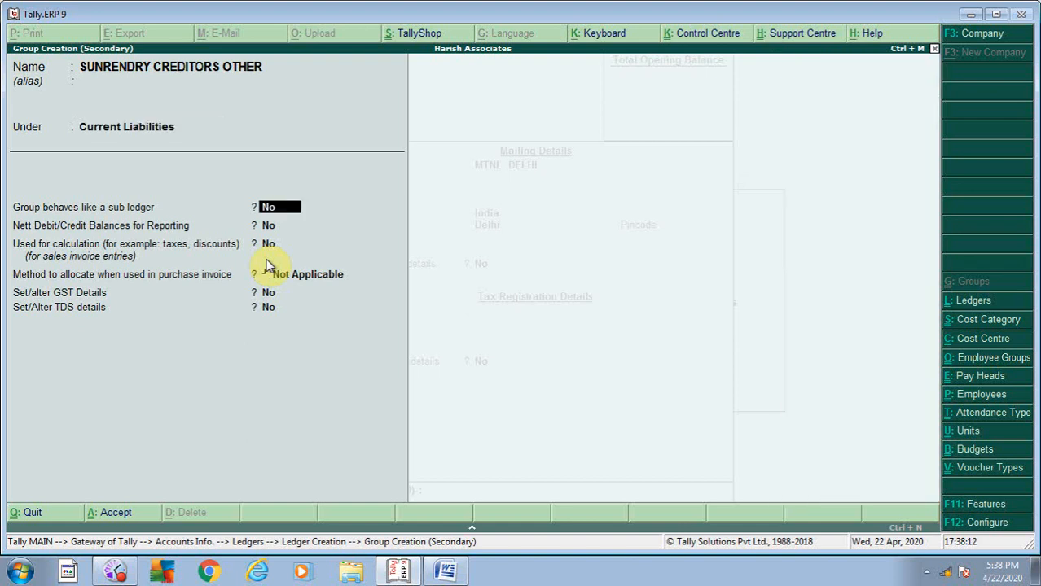
key("Return")
key("Return")
key("Return")
key("Return")
key("Return")
key("Return")
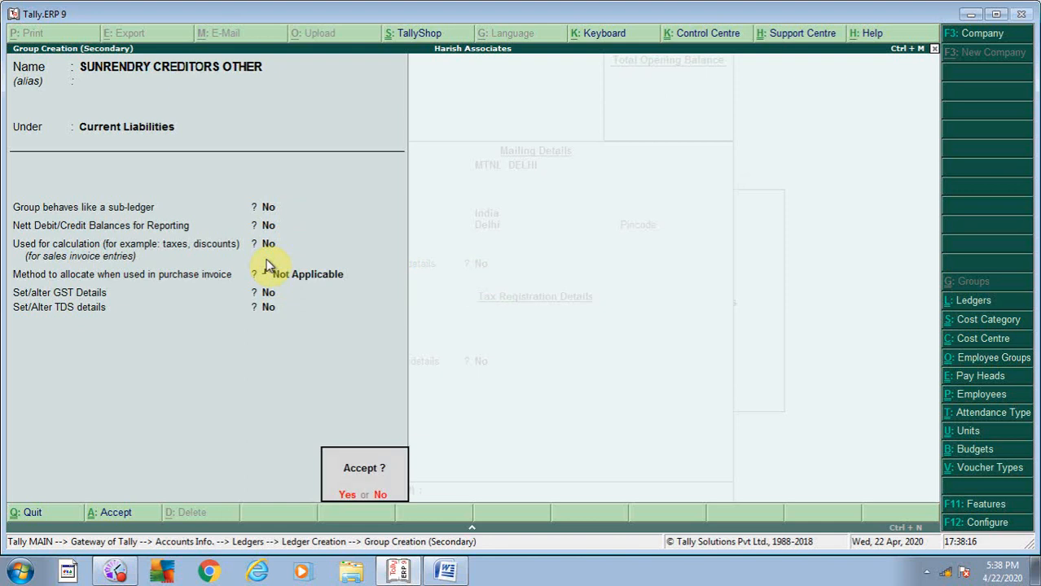
key("Return")
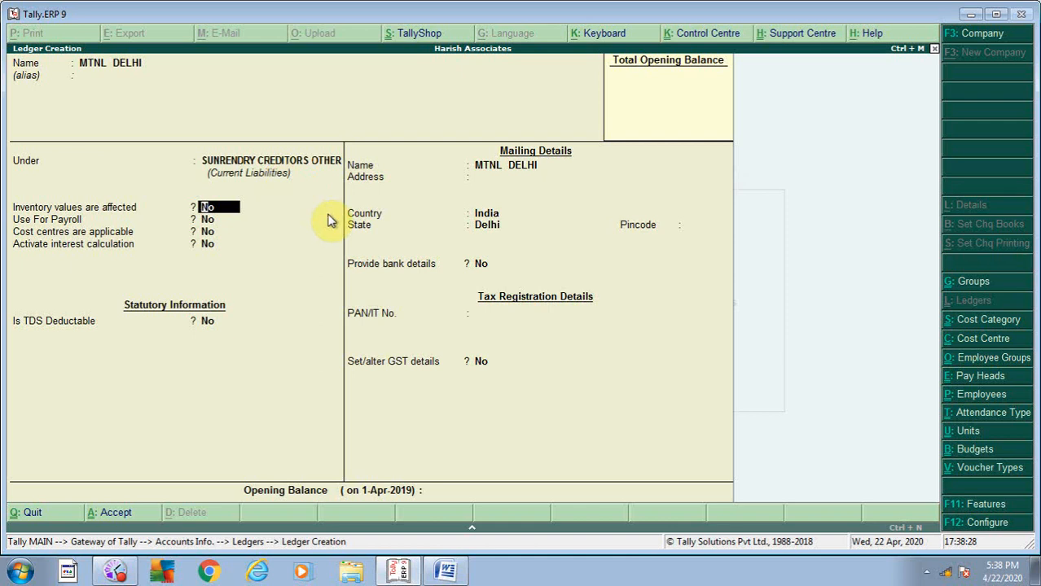
- Step through the remaining fields and accept the MTNL DELHI ledger
key("Return")
key("Return")
key("Return")
key("Return")
key("Return")
key("Return")
key("Return")
key("Return")
key("Return")
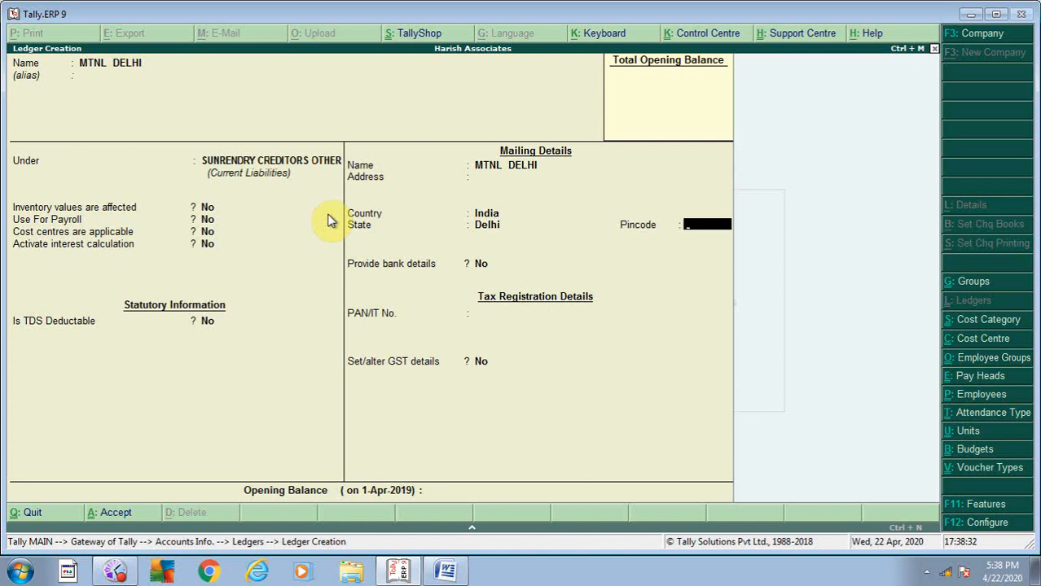
key("BackSpace")
key("BackSpace")
key("BackSpace")
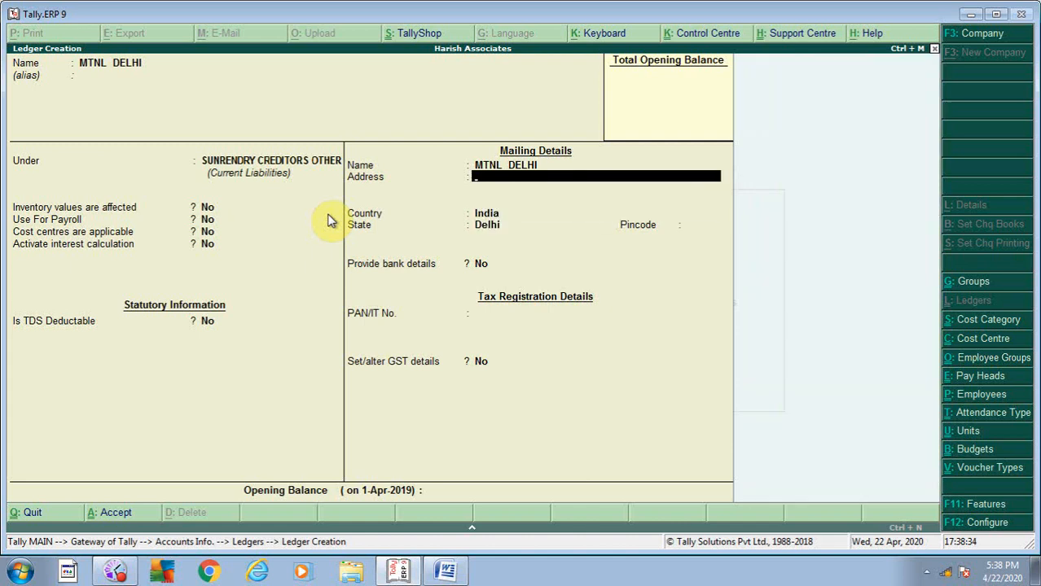
key("Return")
key("Return")
key("Return")
key("Return")
key("Return")
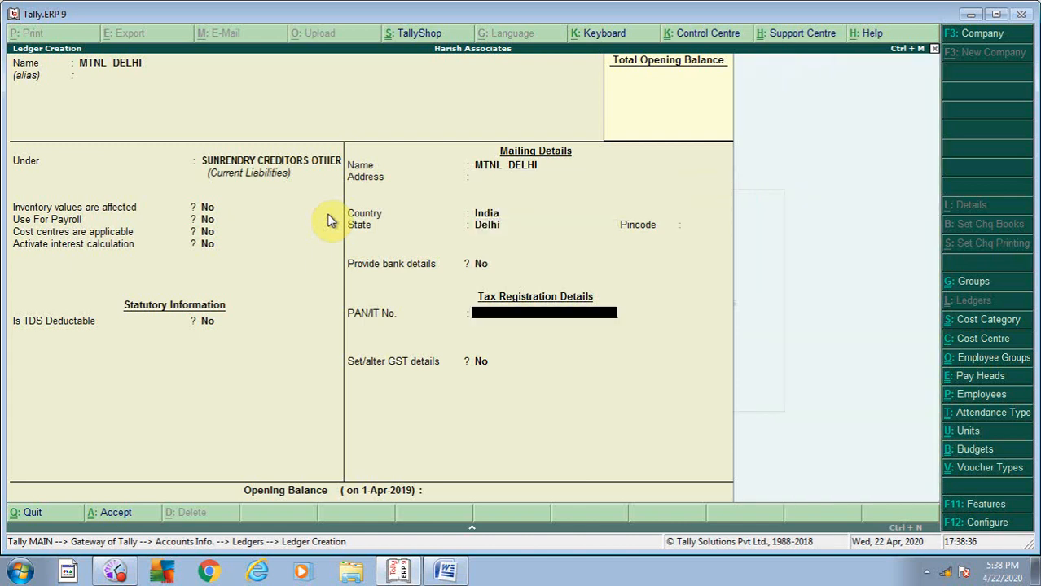
key("Return")
key("Return")
key("Return")
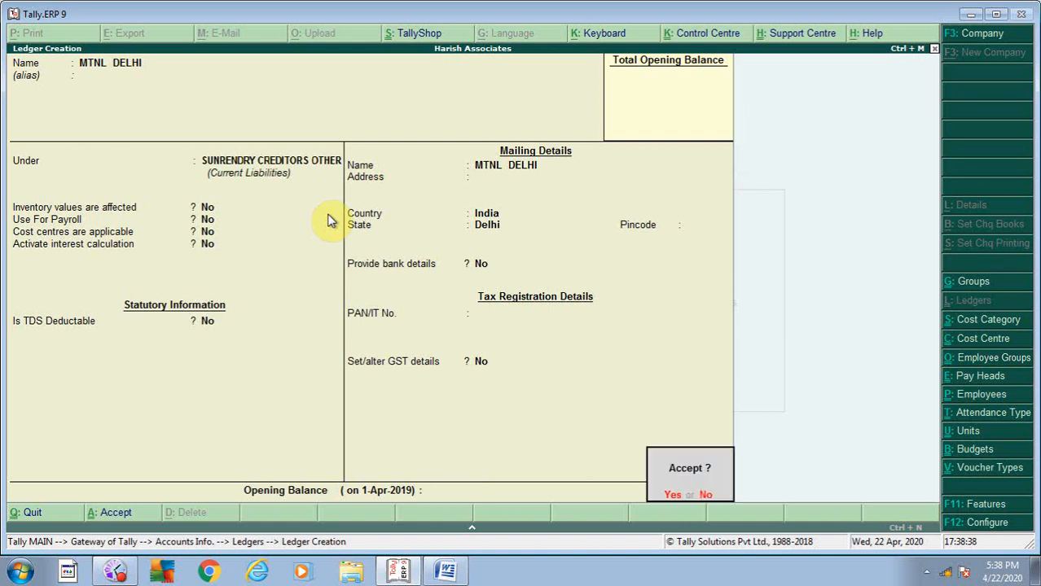
key("Return")
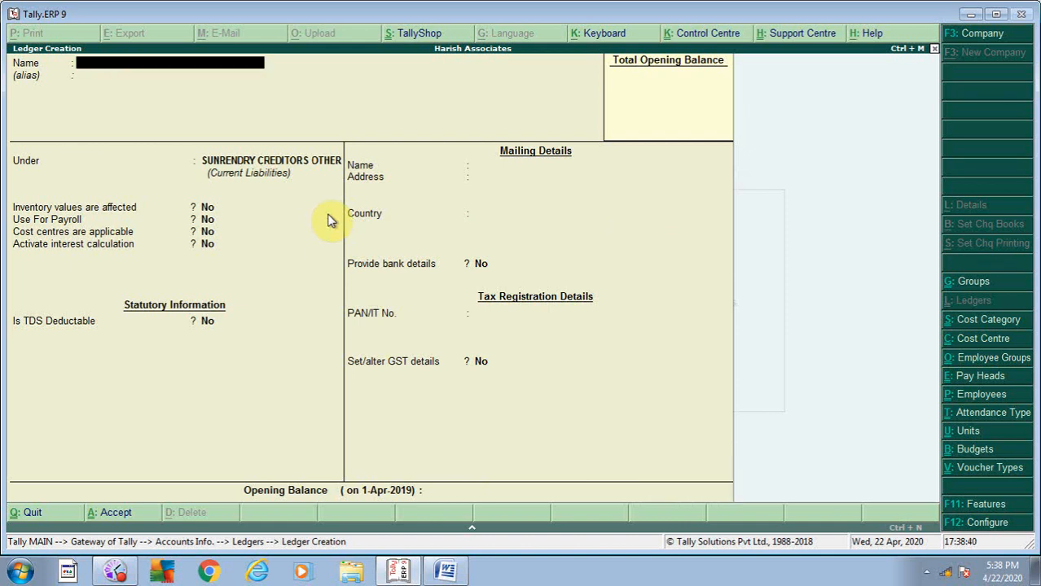
- Check the Word list, then save the MAHA NAGAR ELECTRICITY ledger under SUNRENDRY CREDITORS OTHER
left_click(456, 572)
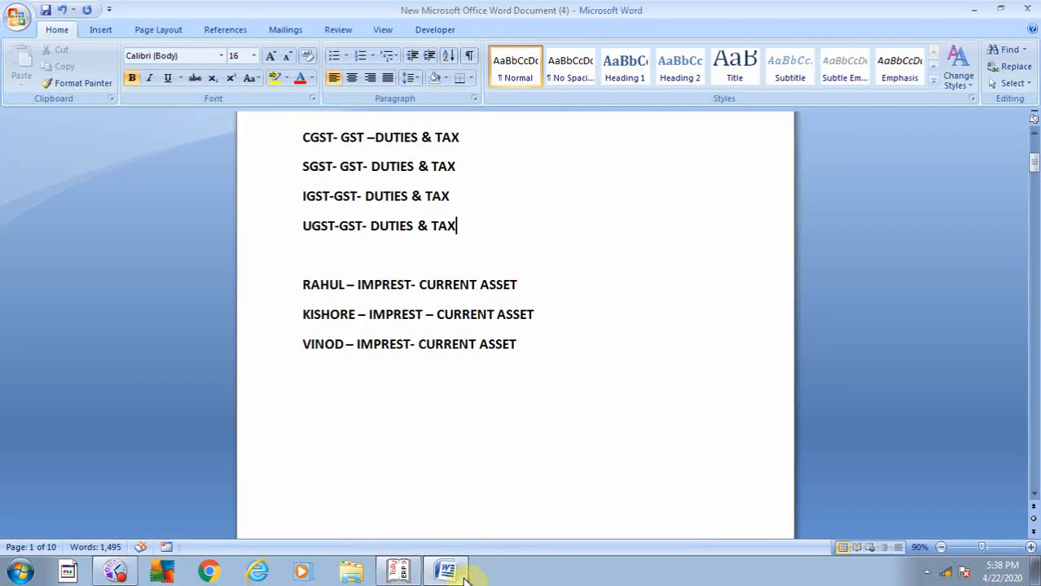
scroll(403, 471, "down", 8)
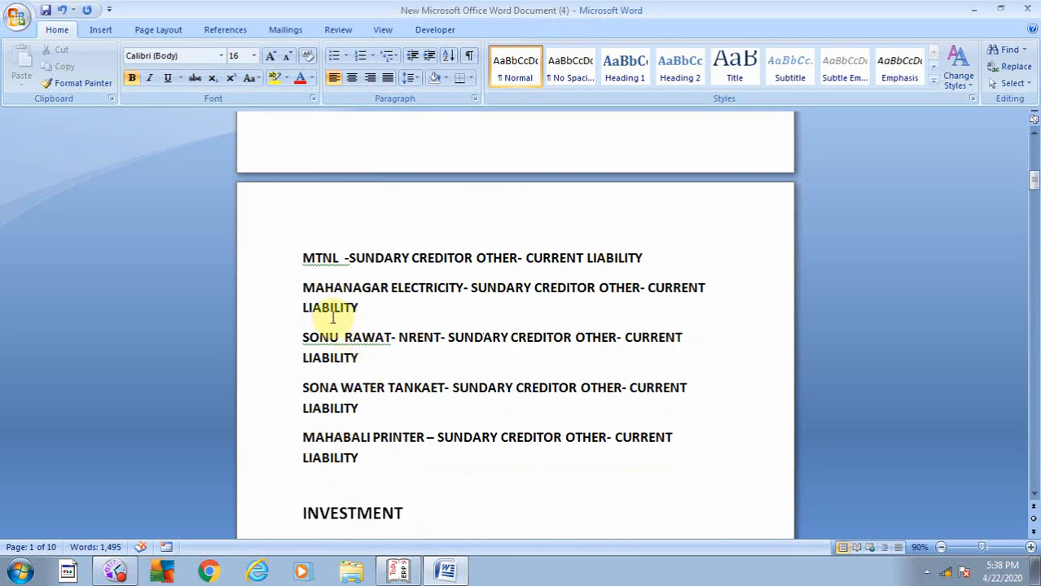
left_click(442, 574)
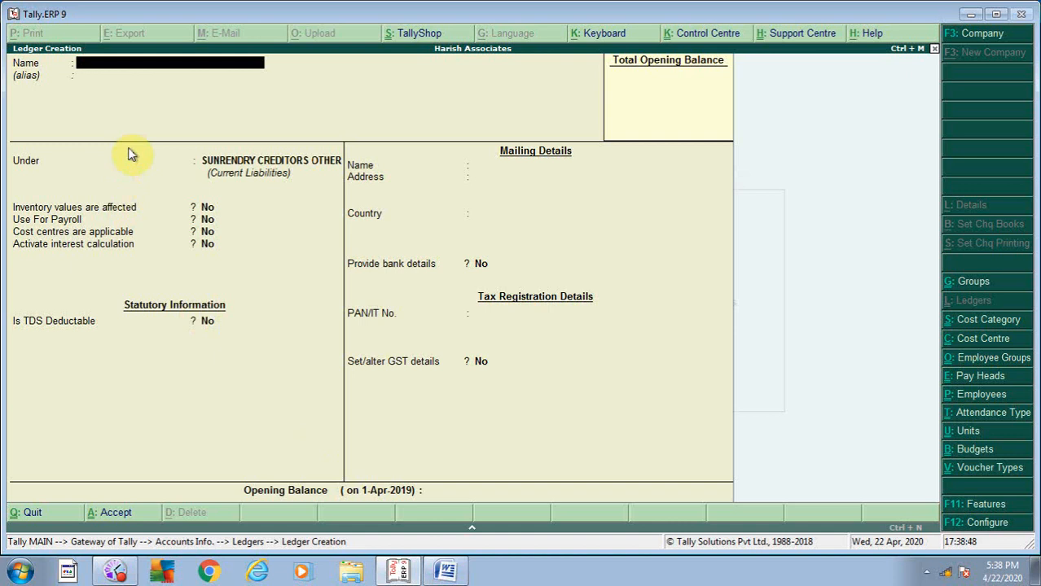
type("MAHA NAGAR")
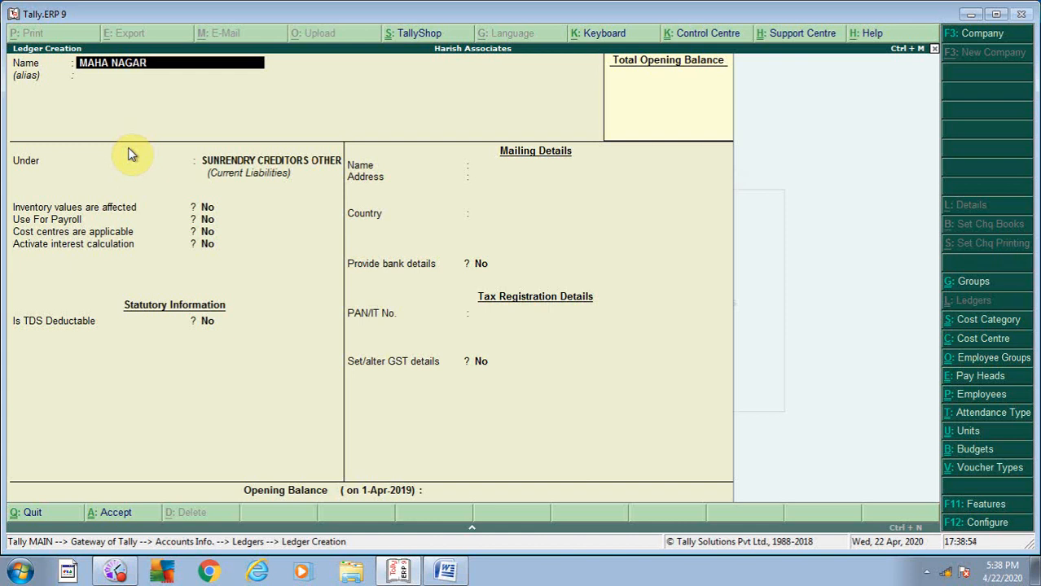
type(" ELECTRICUITY")
key("BackSpace")
key("BackSpace")
key("BackSpace")
key("BackSpace")
type("ITY")
key("Return")
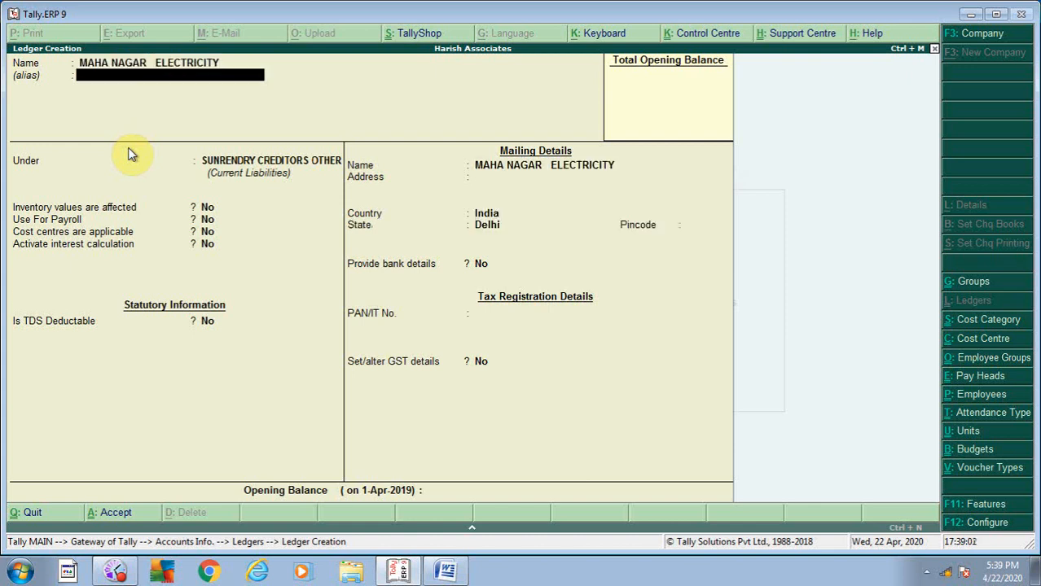
key("Return")
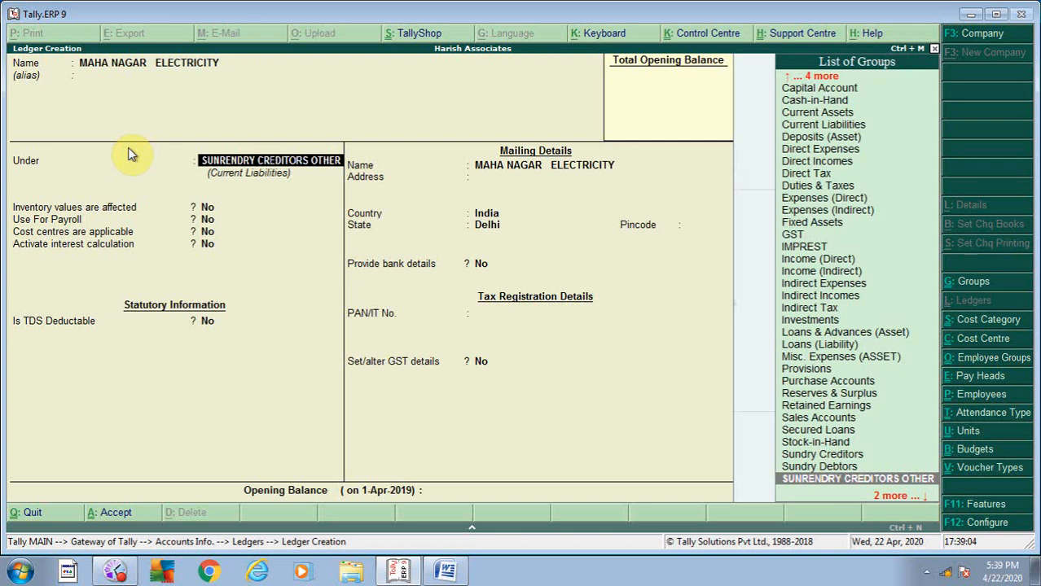
key("Return")
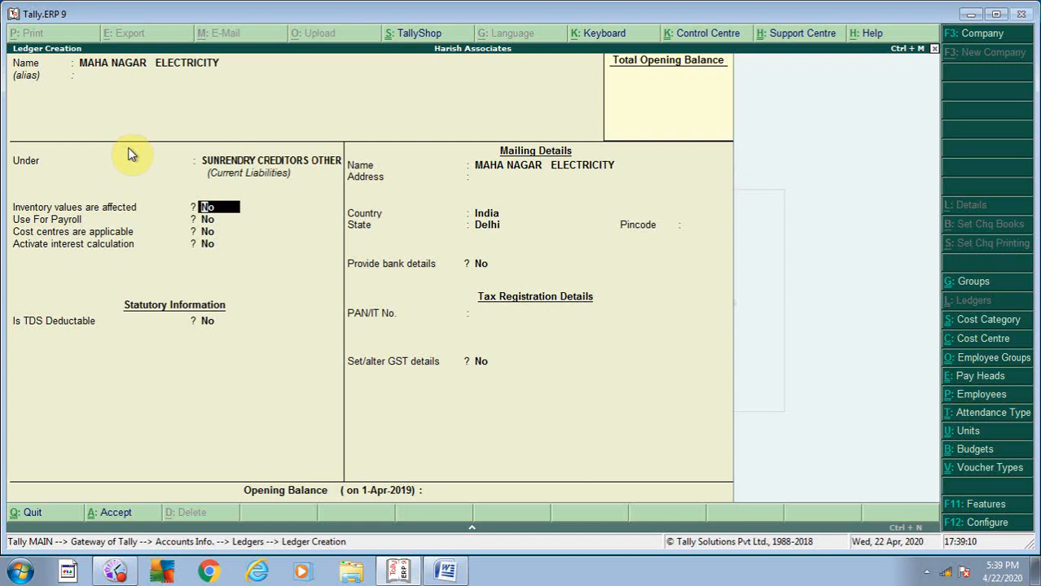
key("ctrl+a")
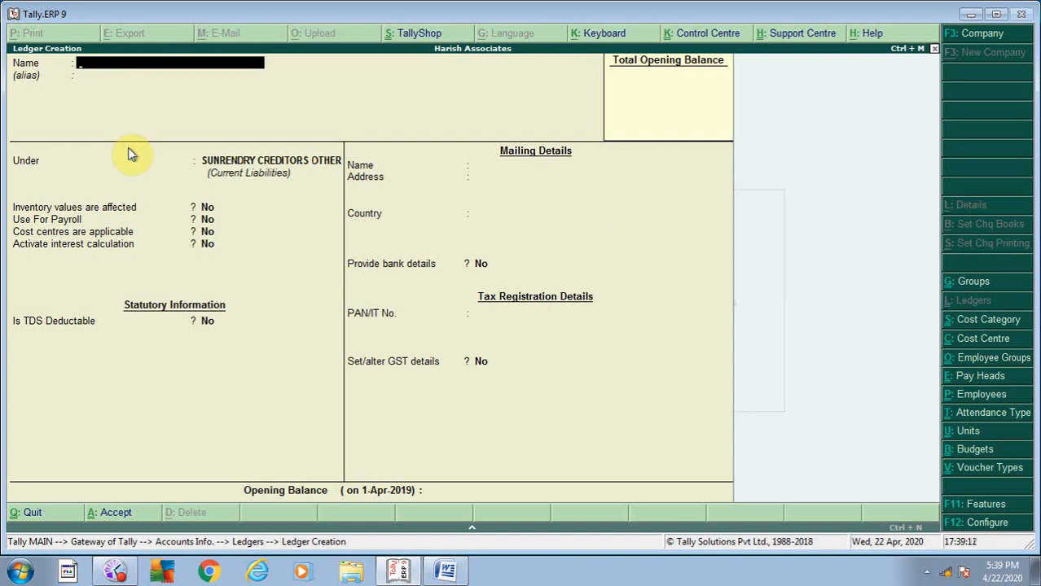
- Save a ledger for the next individual creditor from the Word list under SUNRENDRY CREDITORS OTHER
left_click(446, 571)
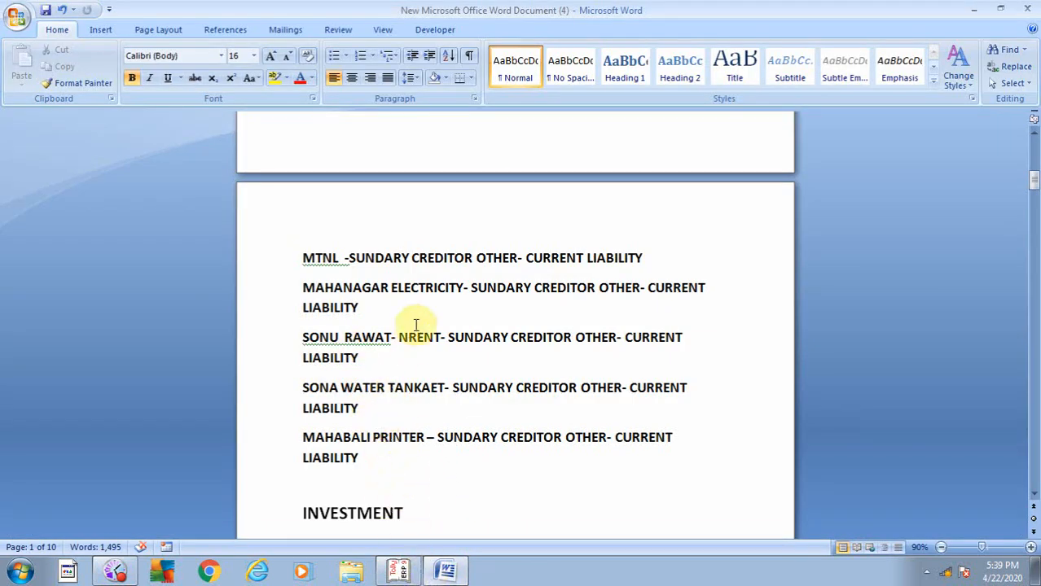
left_click(399, 571)
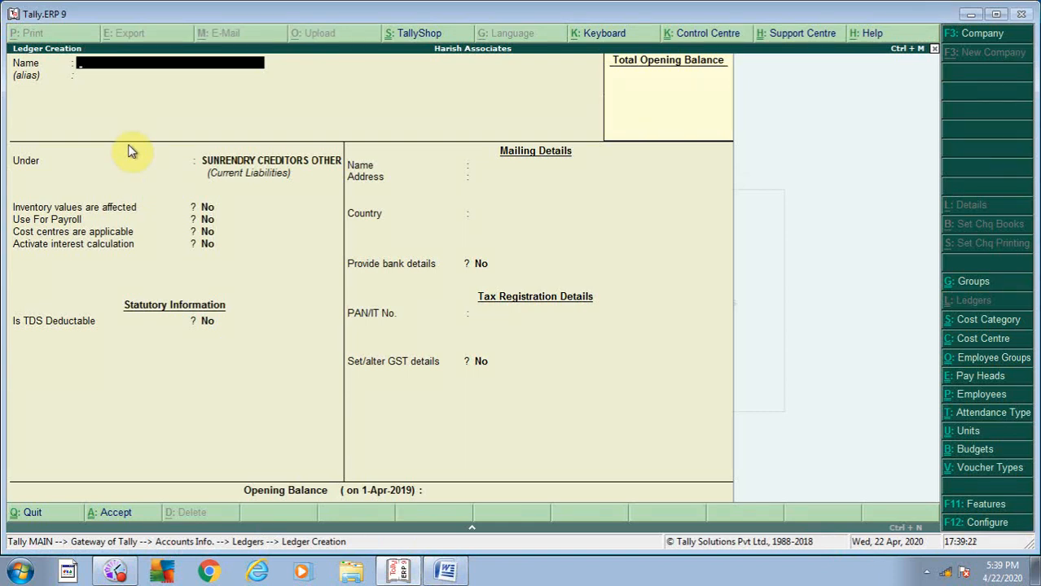
key("Return")
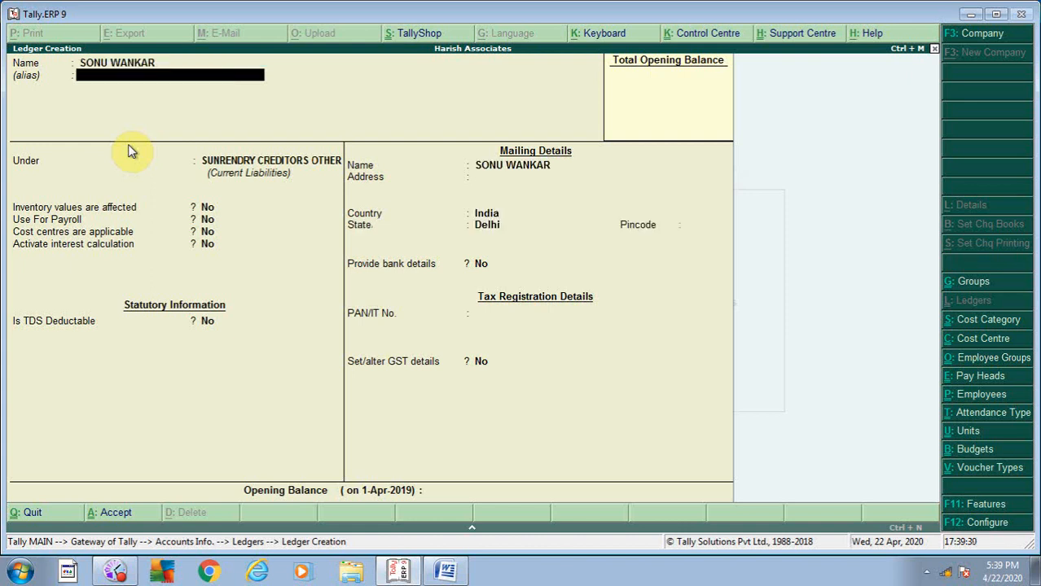
key("Return")
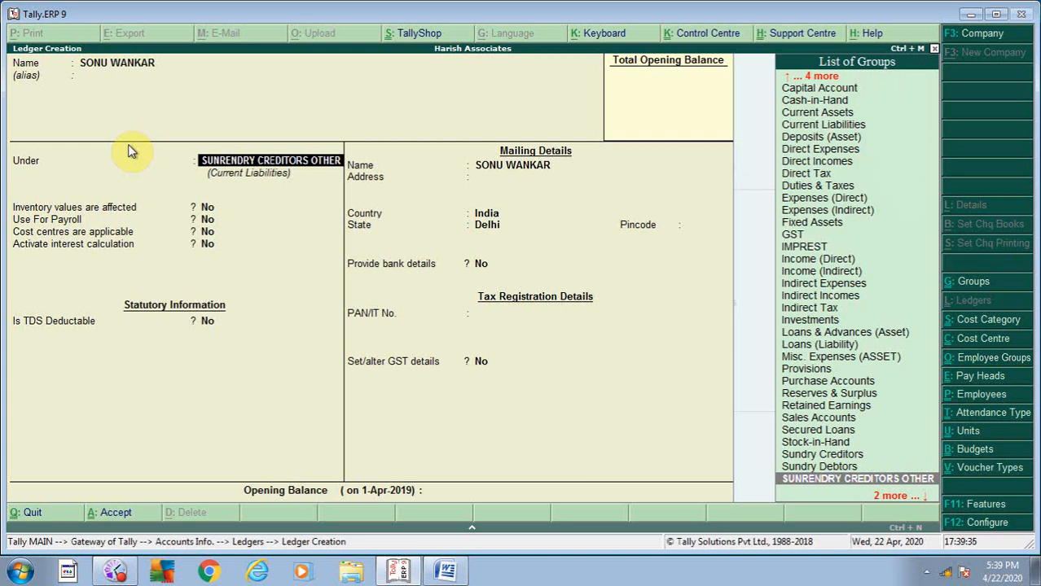
key("Return")
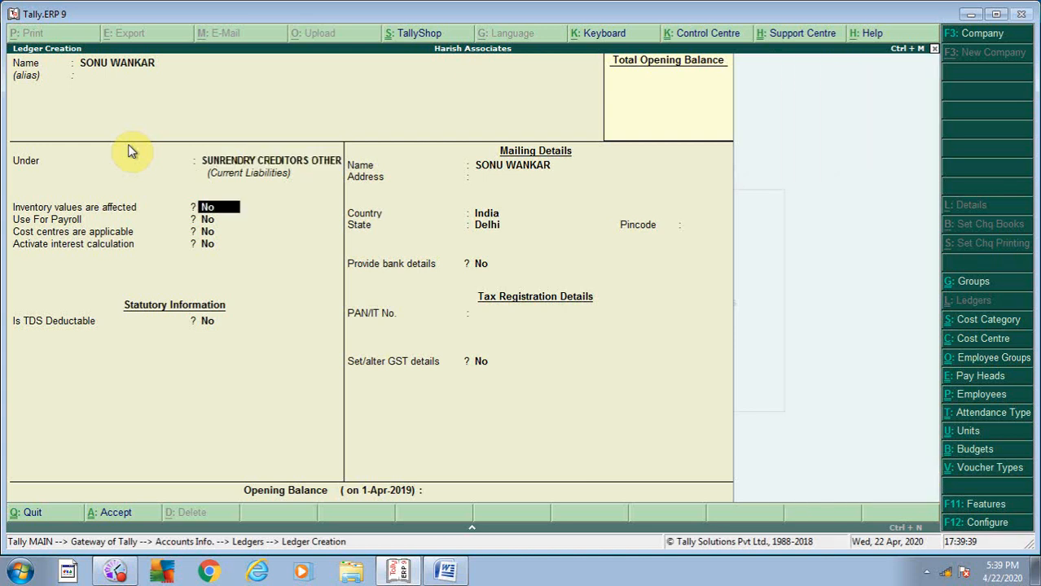
key("Return")
key("Return")
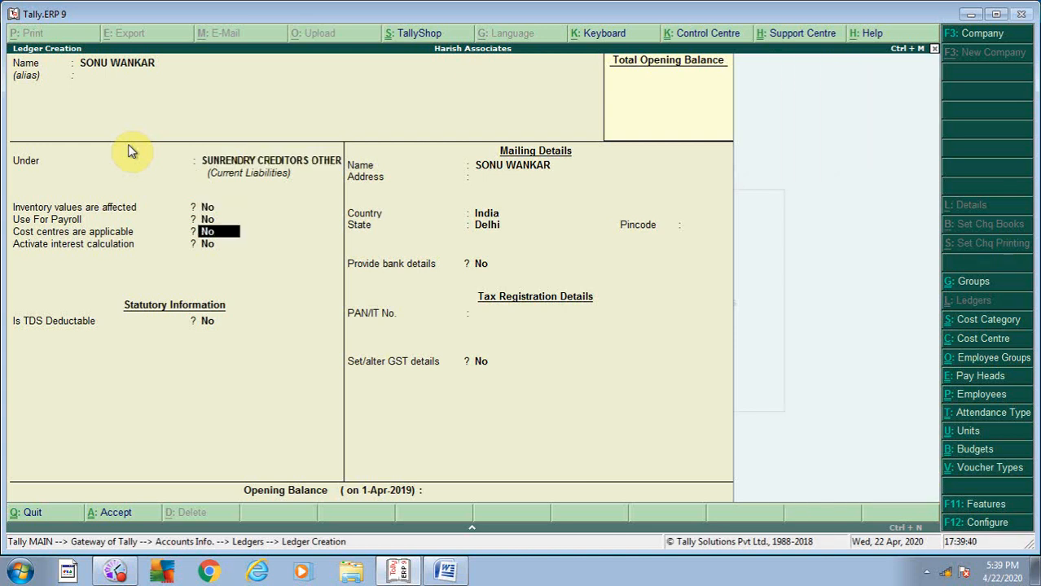
key("Return")
key("Return")
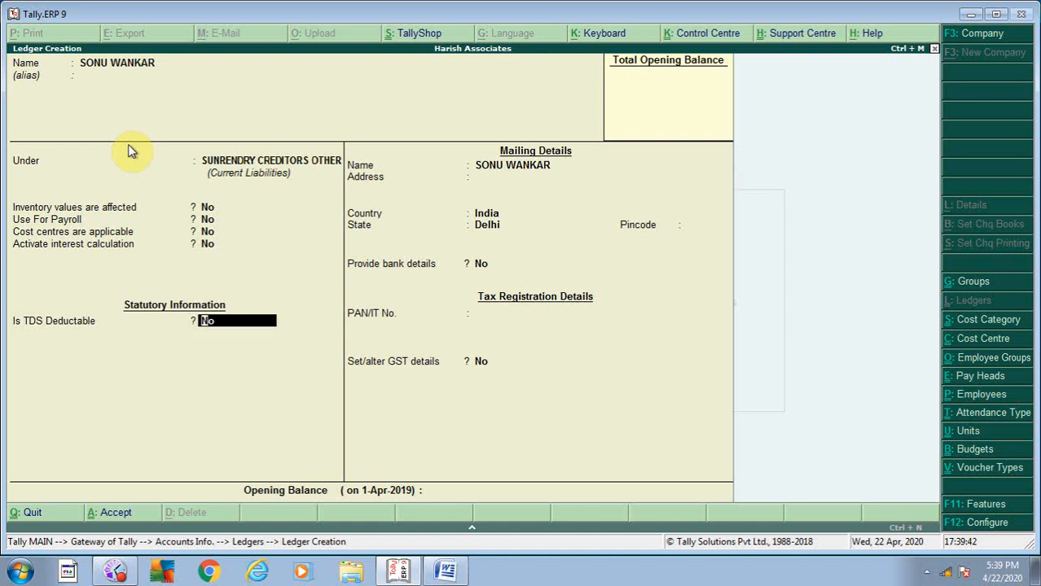
key("Return")
key("Return")
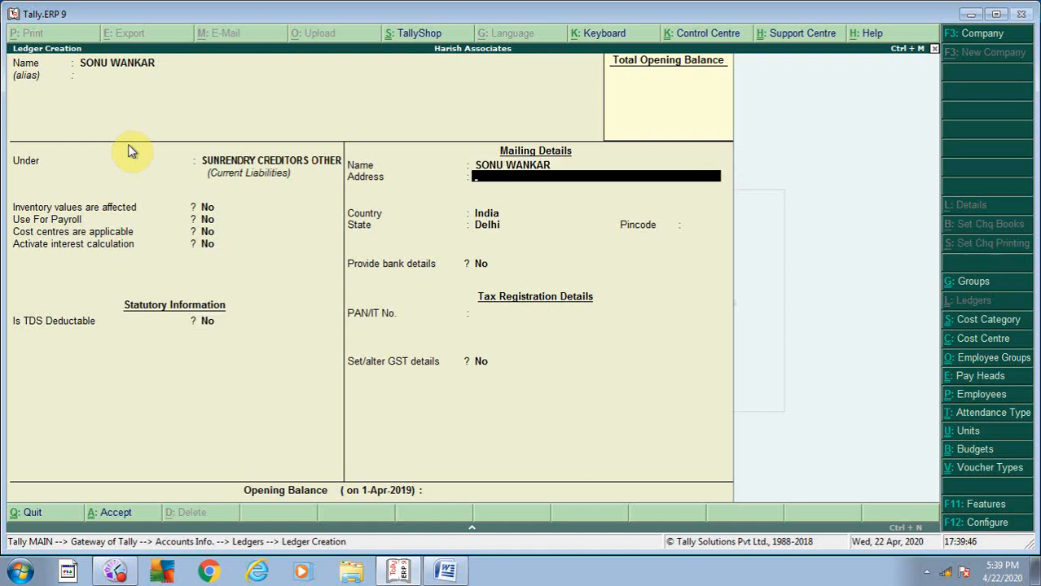
key("ctrl+a")
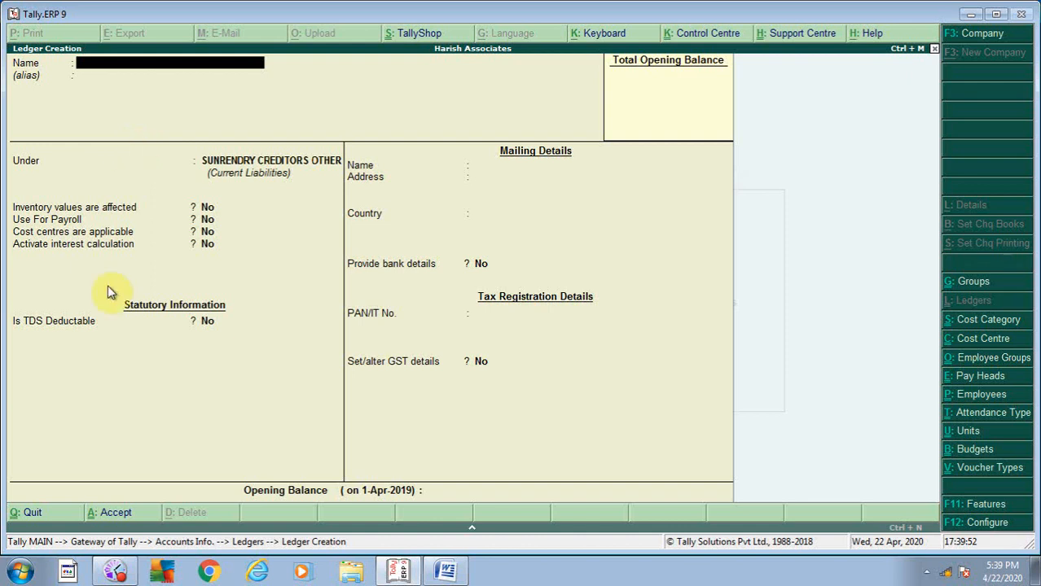
- Create the MAHABALI PRINTER ledger under SUNRENDRY CREDITORS OTHER and accept it
left_click(449, 572)
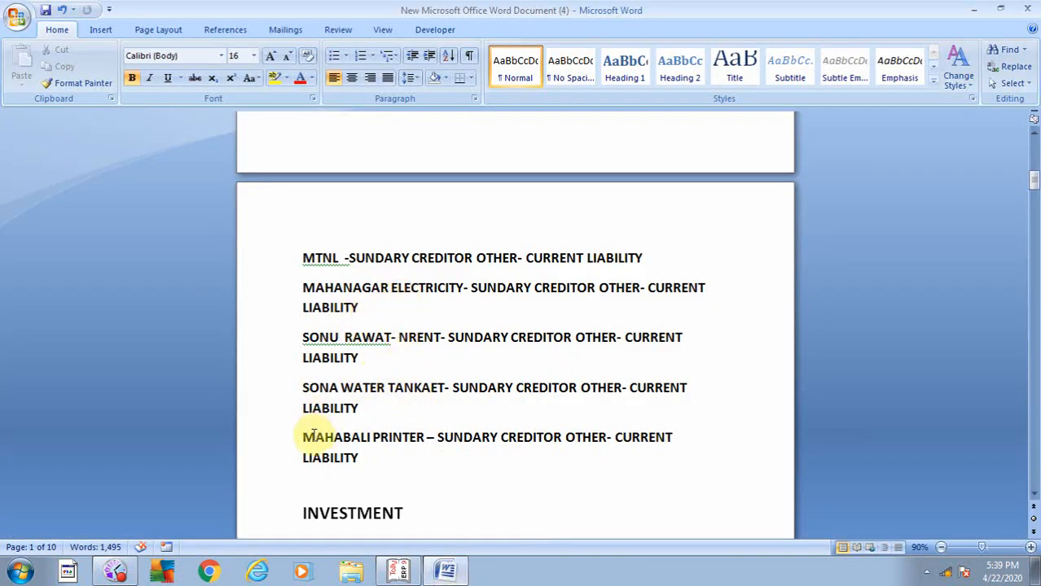
left_click(427, 577)
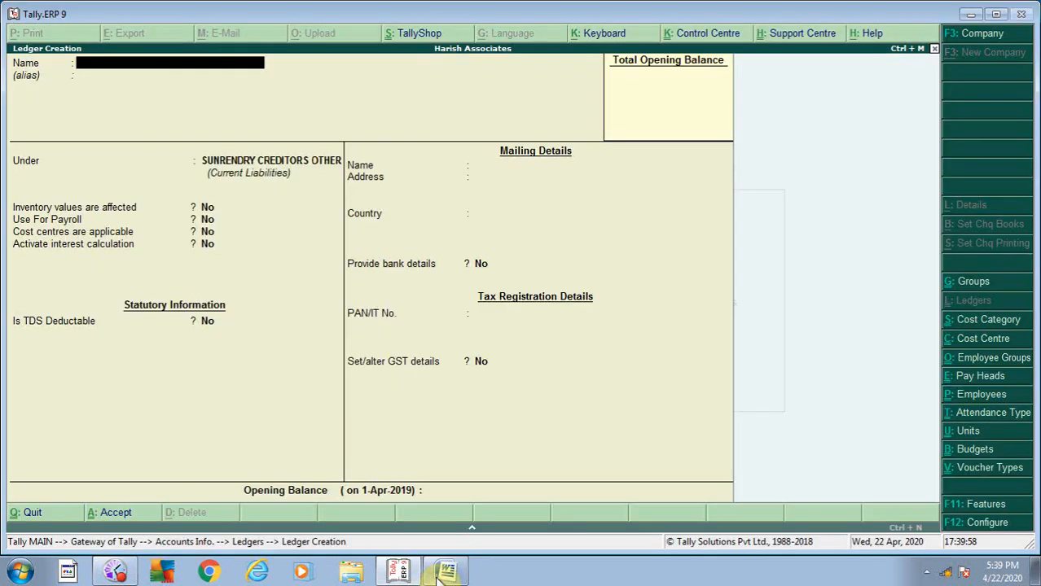
type("MA")
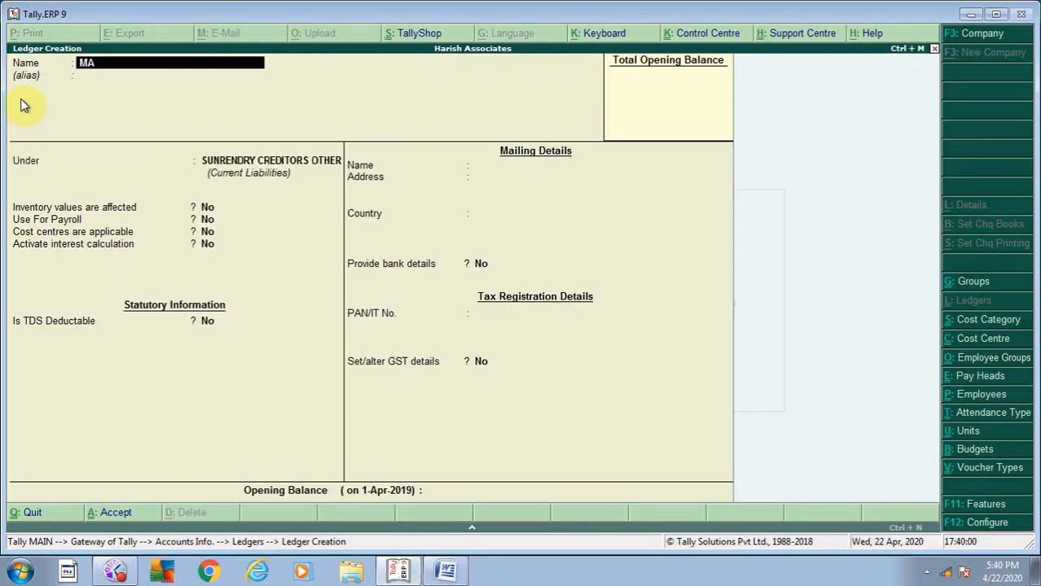
type("HABALI PRINTER")
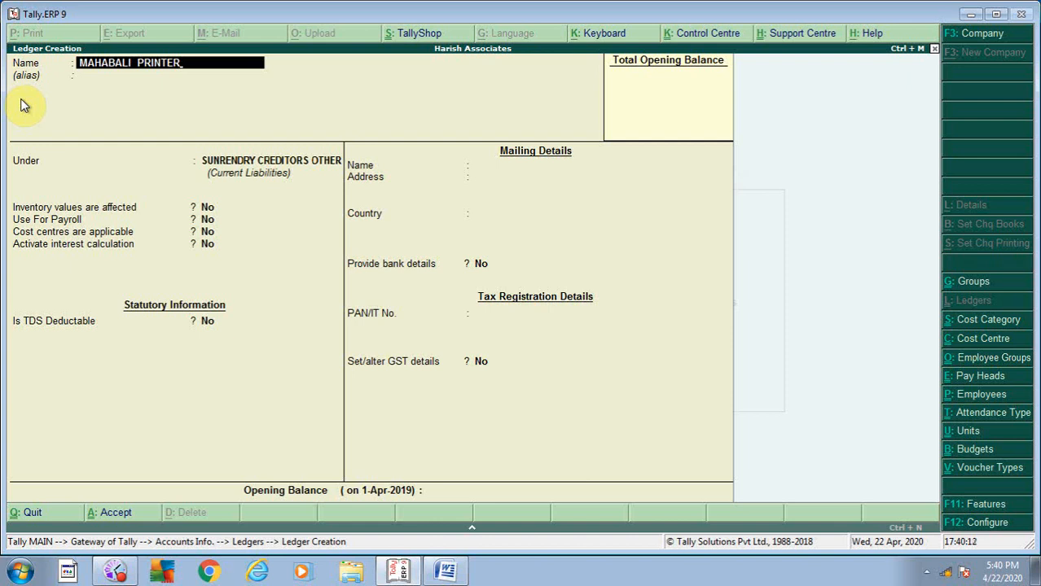
key("Return")
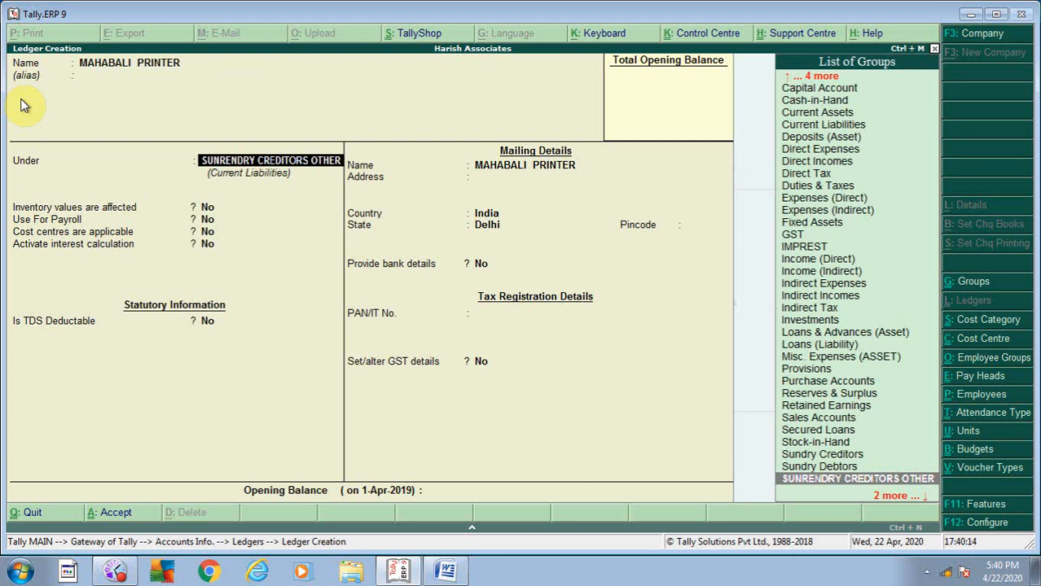
key("Return")
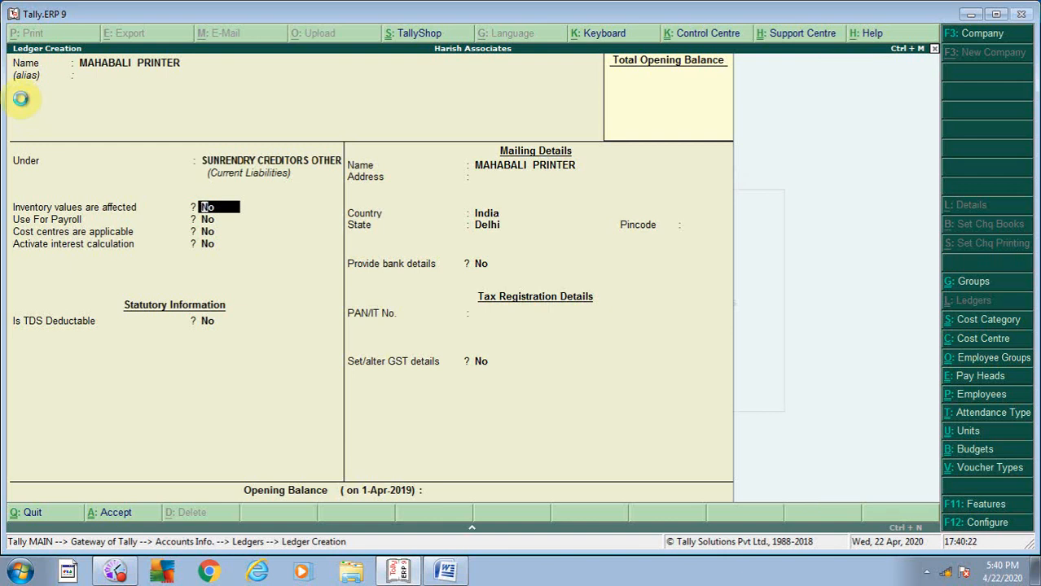
key("ctrl+a")
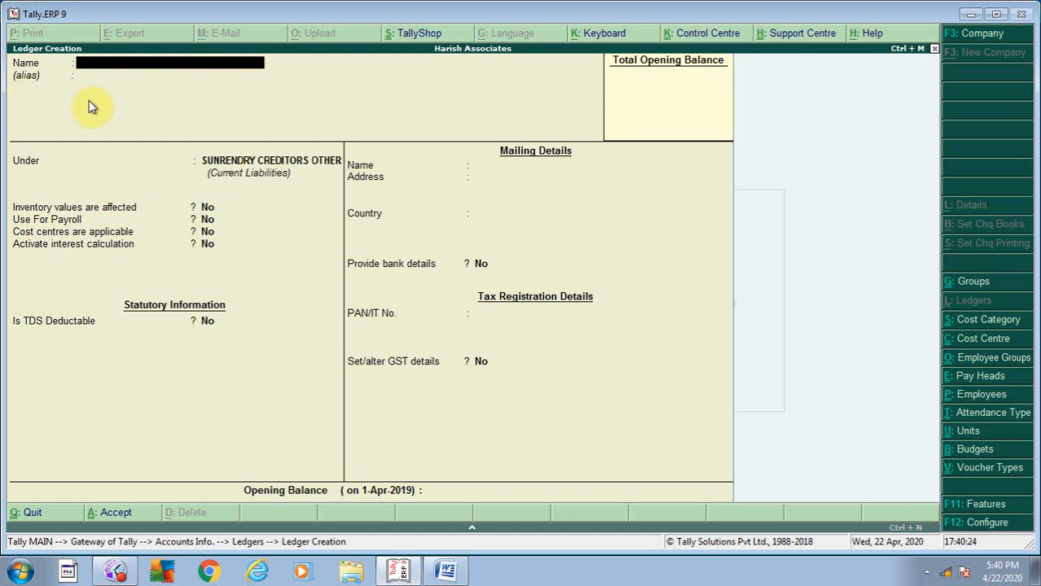
left_click(446, 573)
scroll(449, 531, "down", 3)
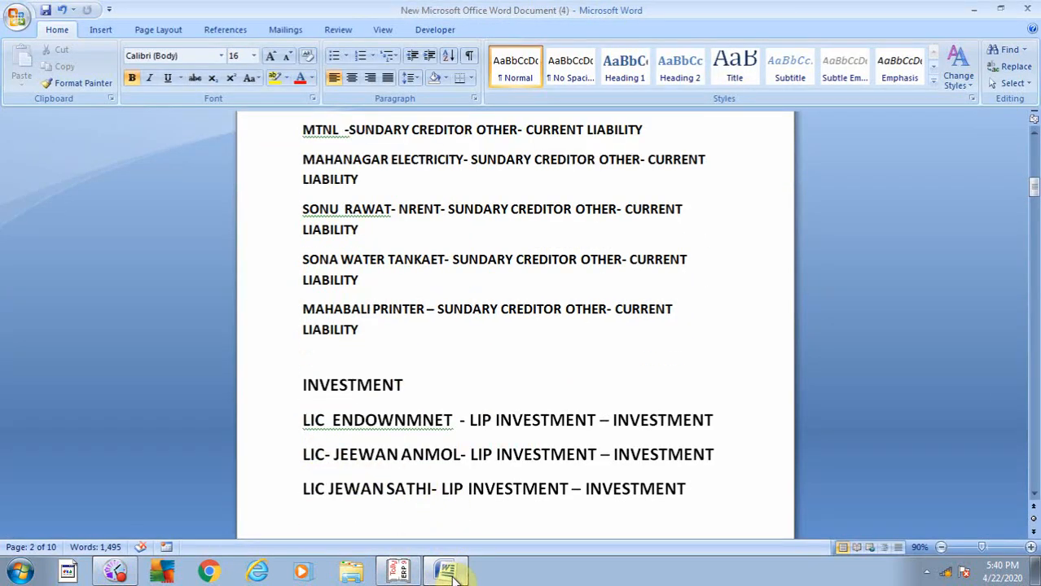
mouse_move(456, 576)
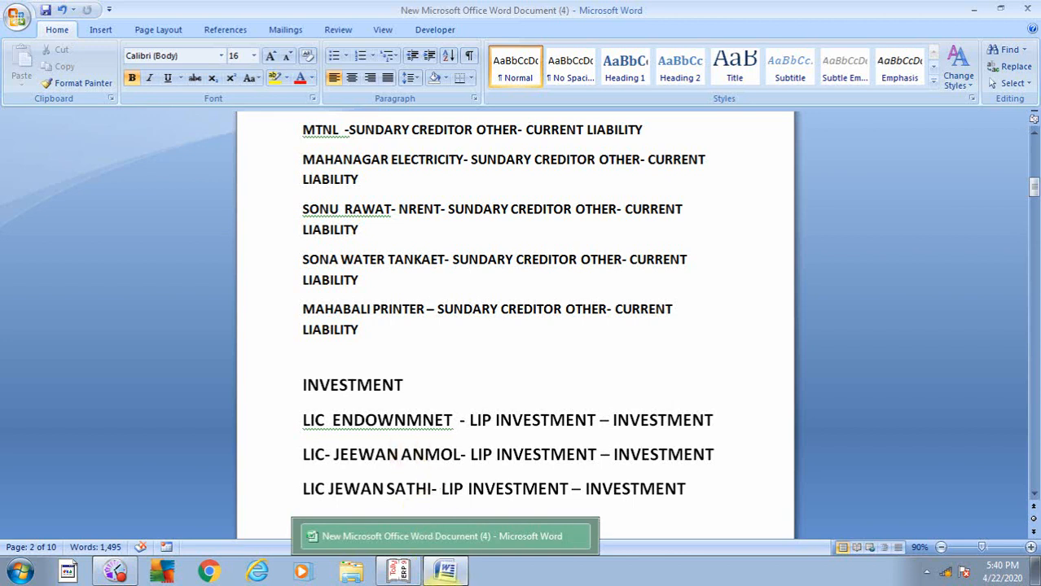
left_click(446, 575)
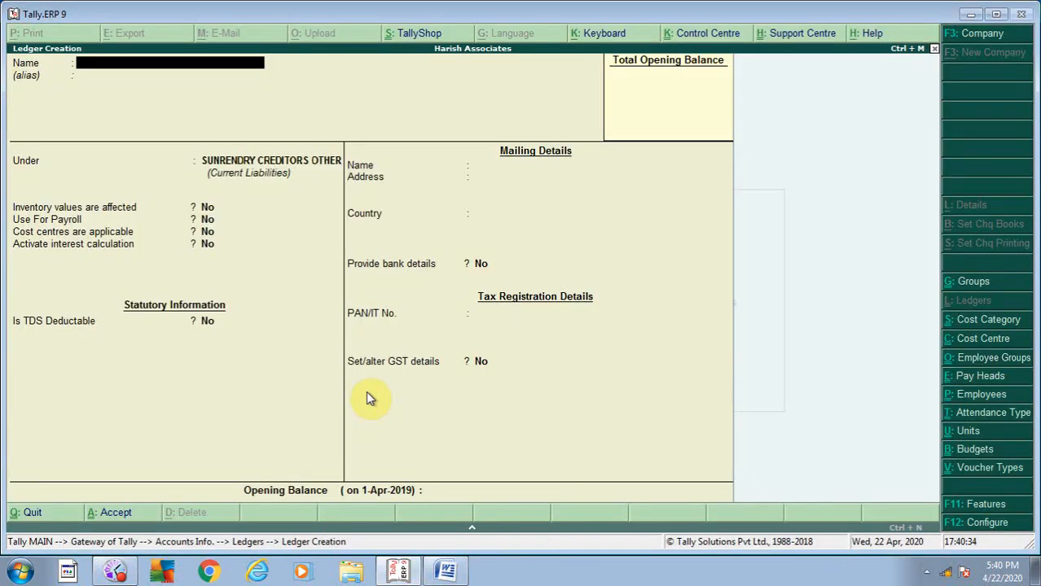
key("Escape")
key("Return")
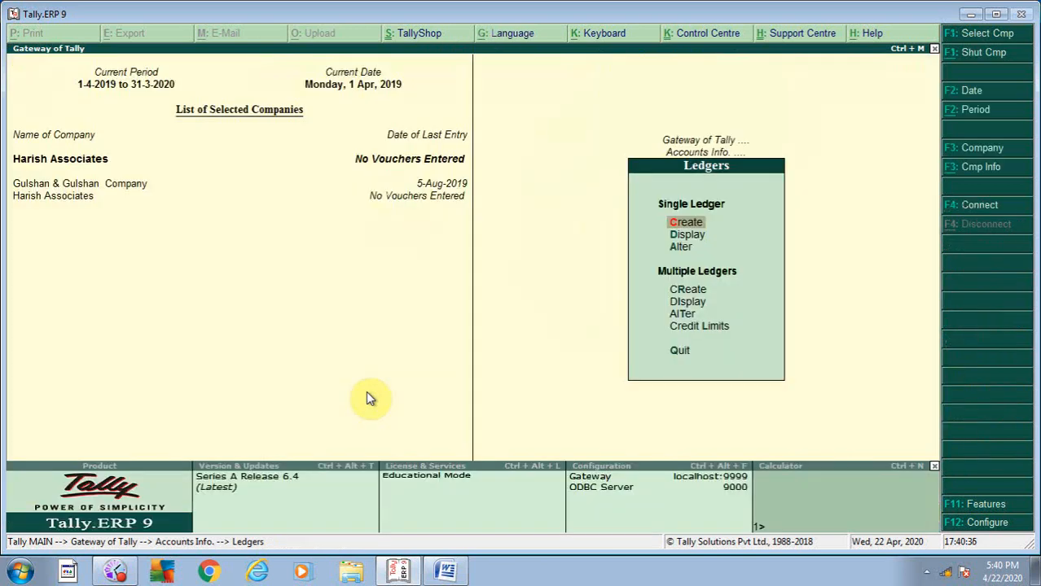
key("Return")
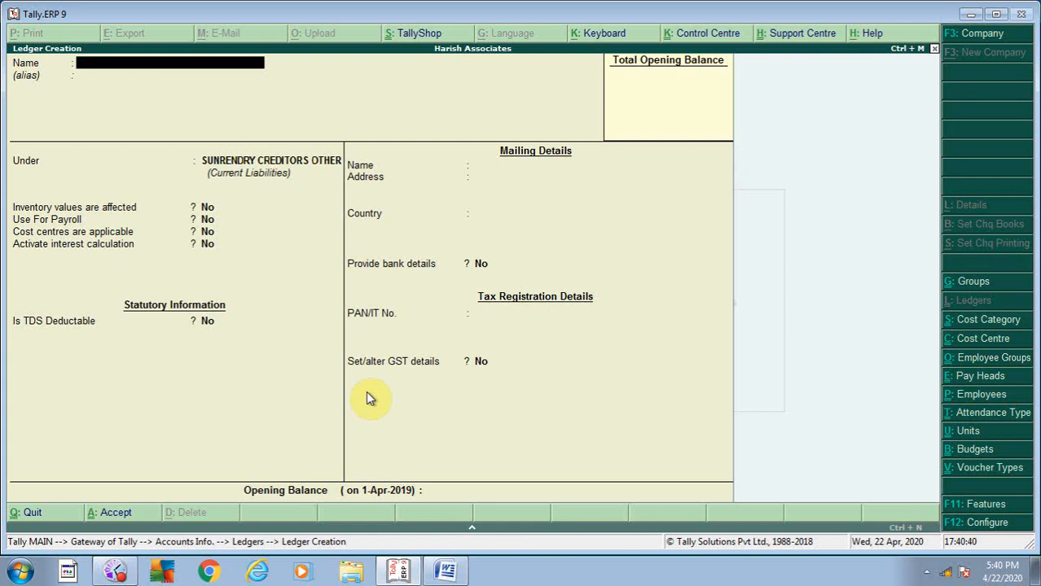
type("JEEWAN ANMOL")
key("Return")
key("Return")
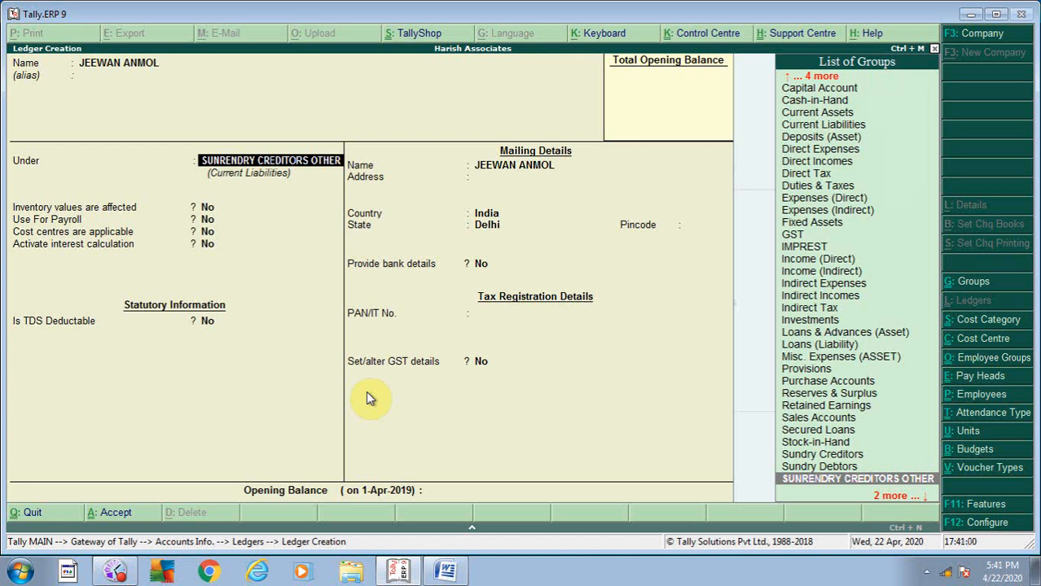
- From the Under field, open a Group Creation form for a new parent group
left_click(449, 572)
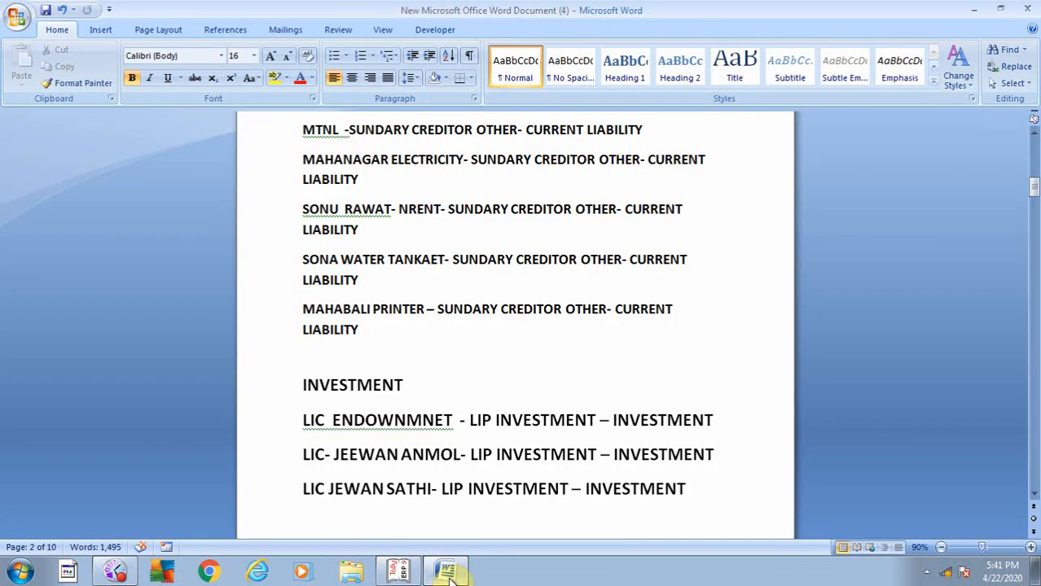
left_click(451, 576)
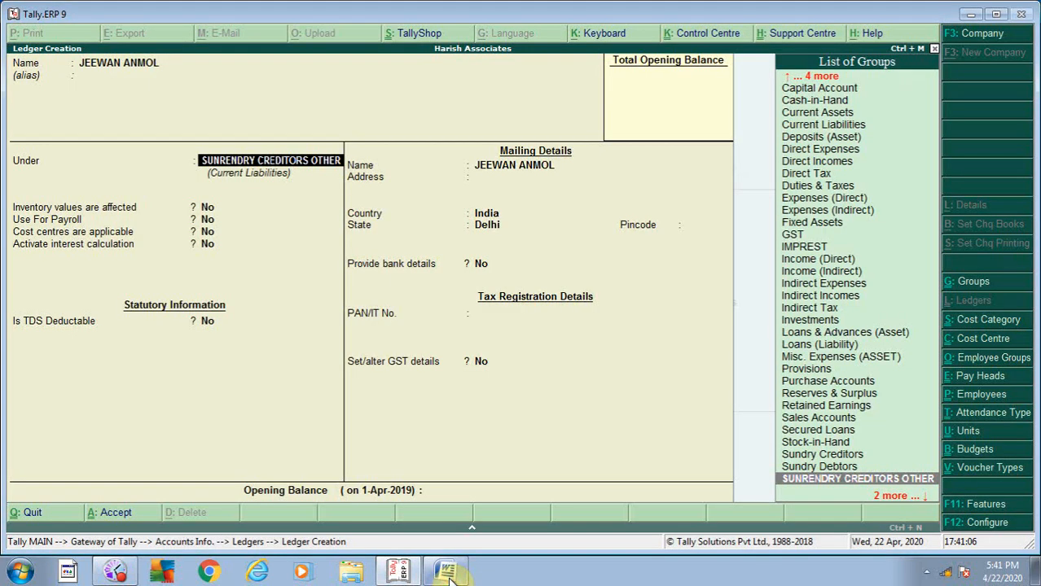
type("Li")
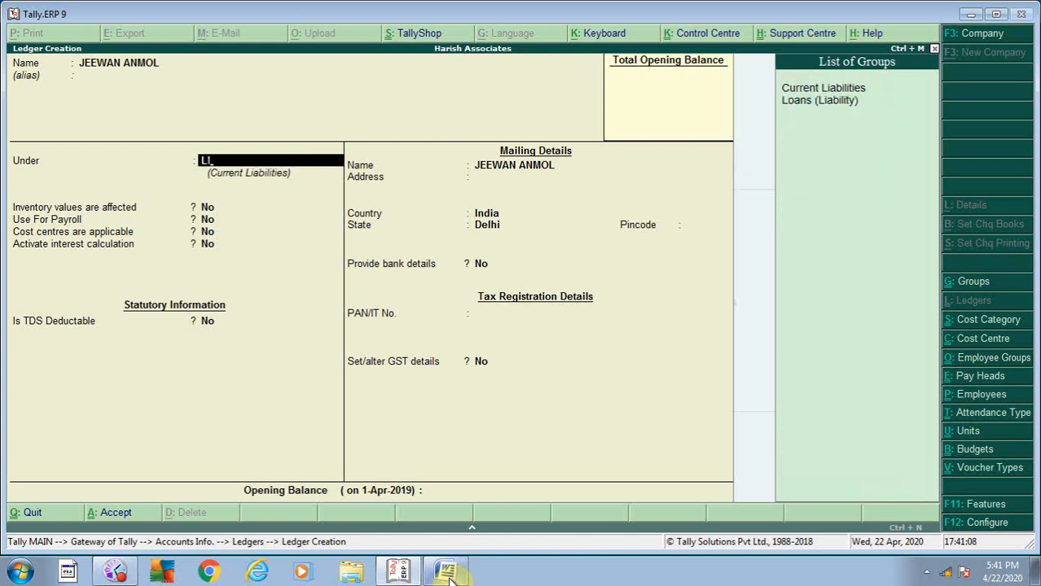
key("BackSpace")
key("BackSpace")
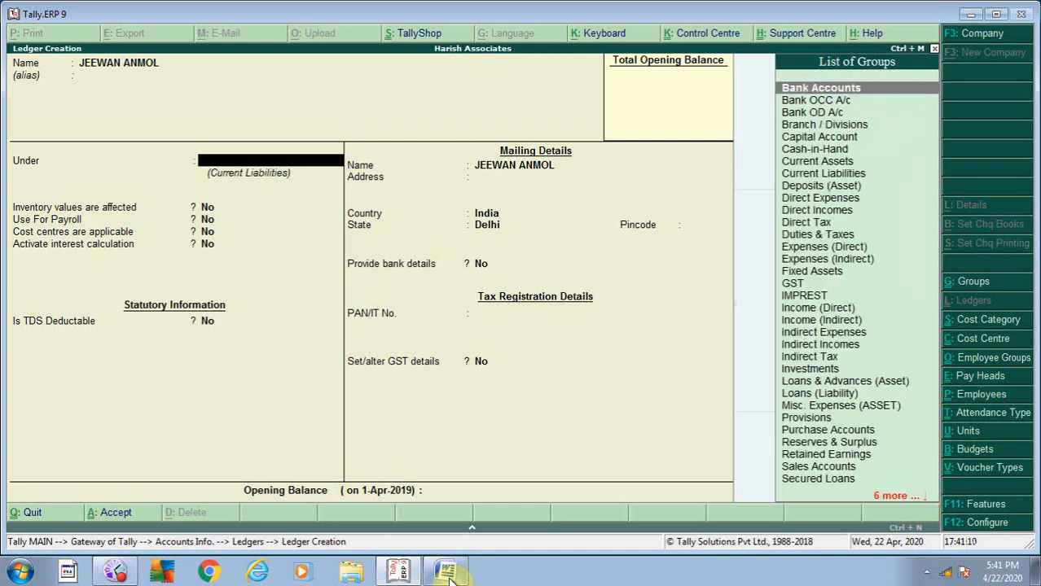
key("alt+c")
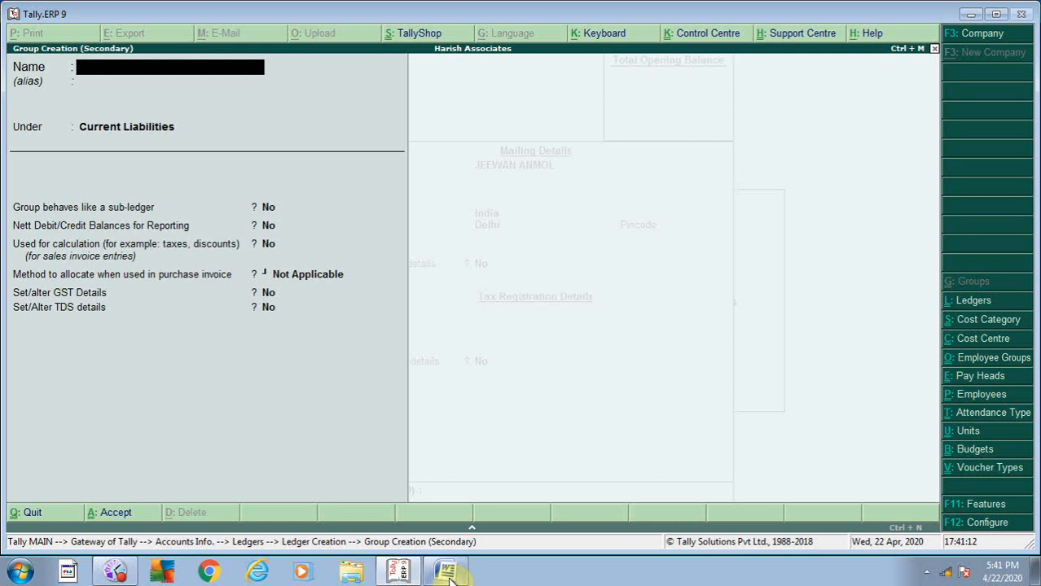
- Create the LIP - INVESTMENT group under Investments
type("LIP - INVESTMENT")
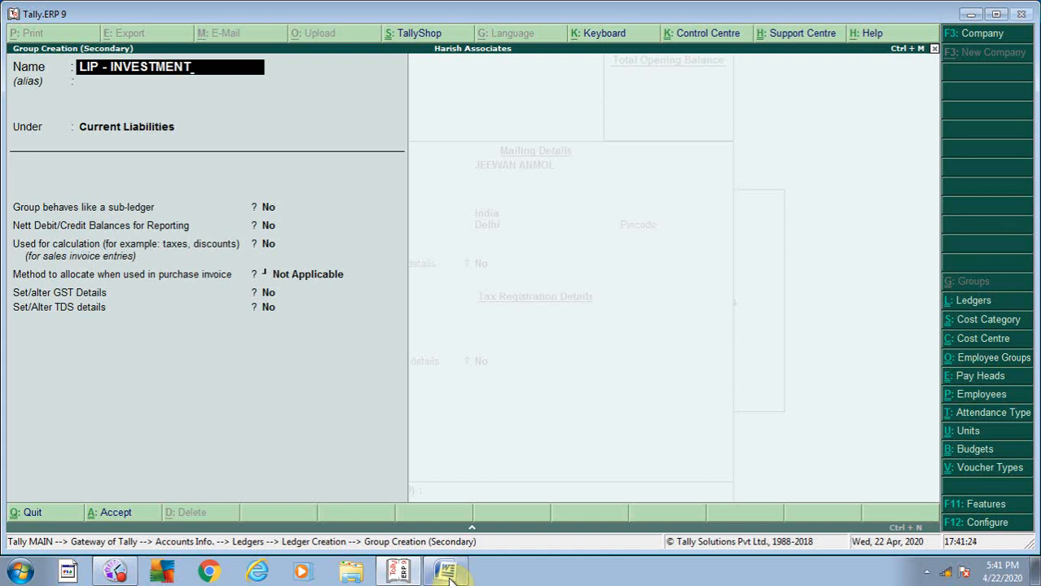
key("Return")
key("Return")
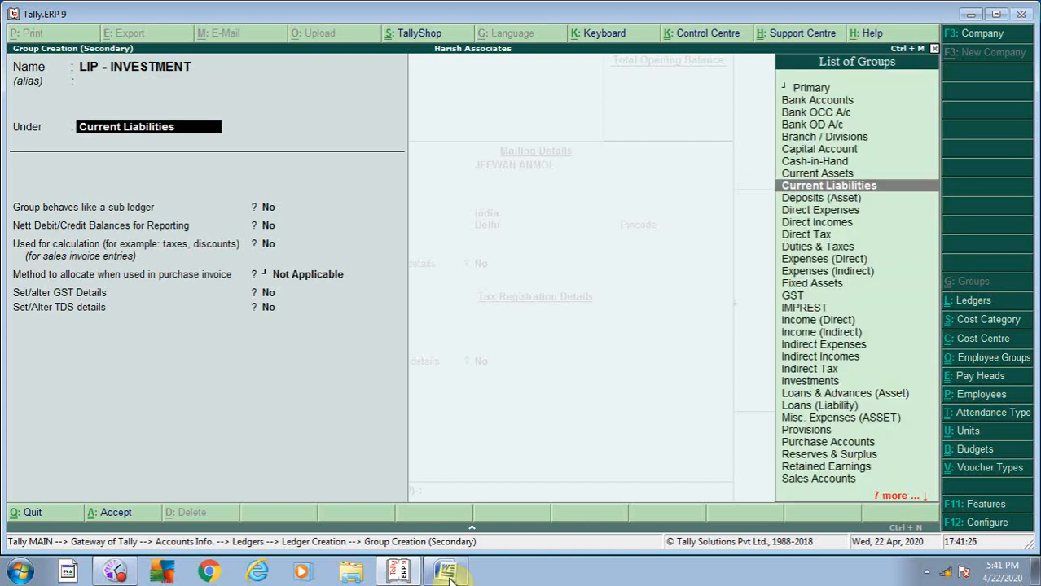
type("IN")
key("Down")
key("Down")
key("Down")
key("Down")
key("Down")
key("Down")
key("Down")
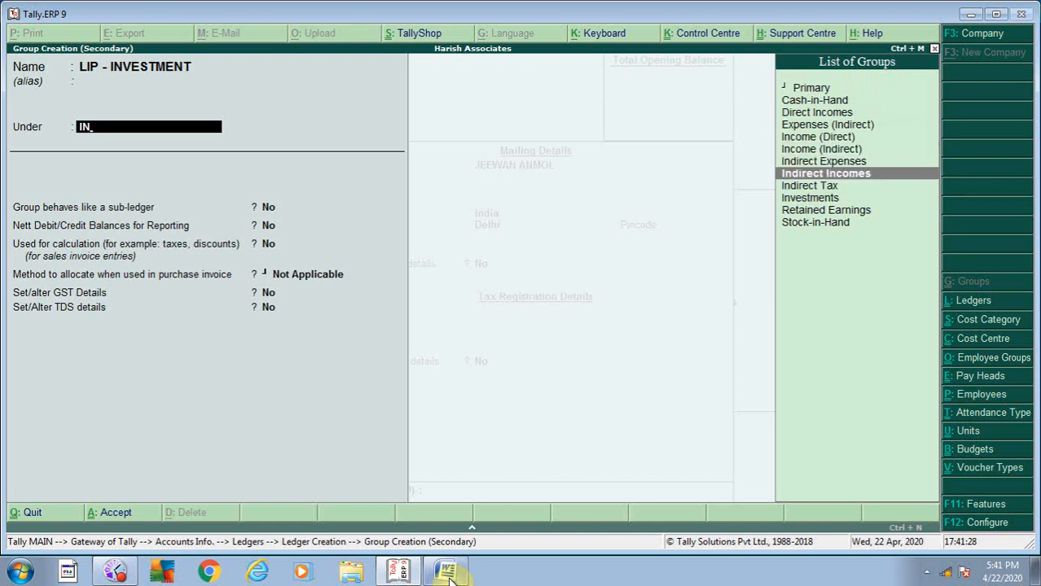
key("Up")
key("Up")
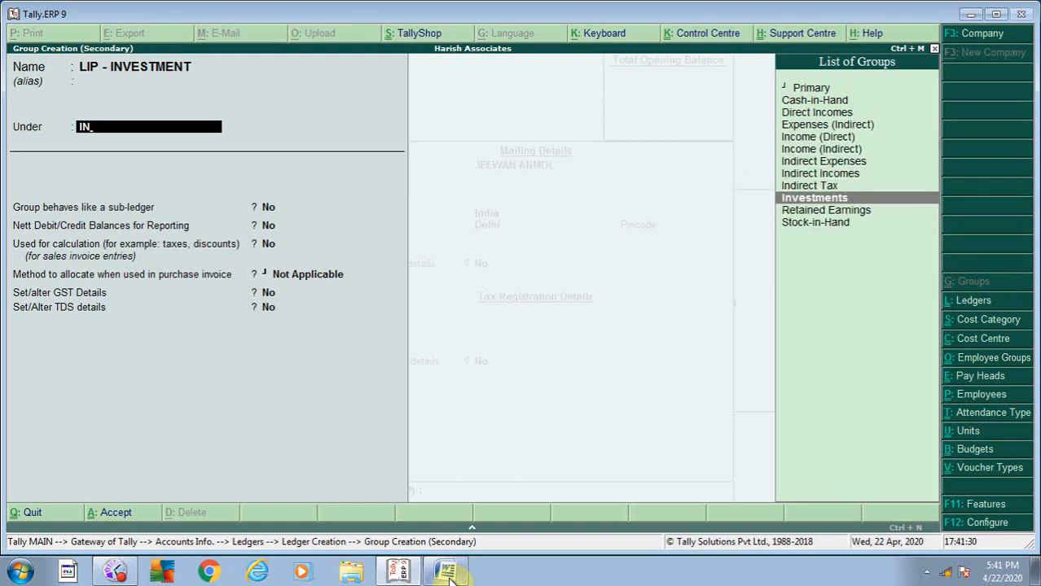
key("Return")
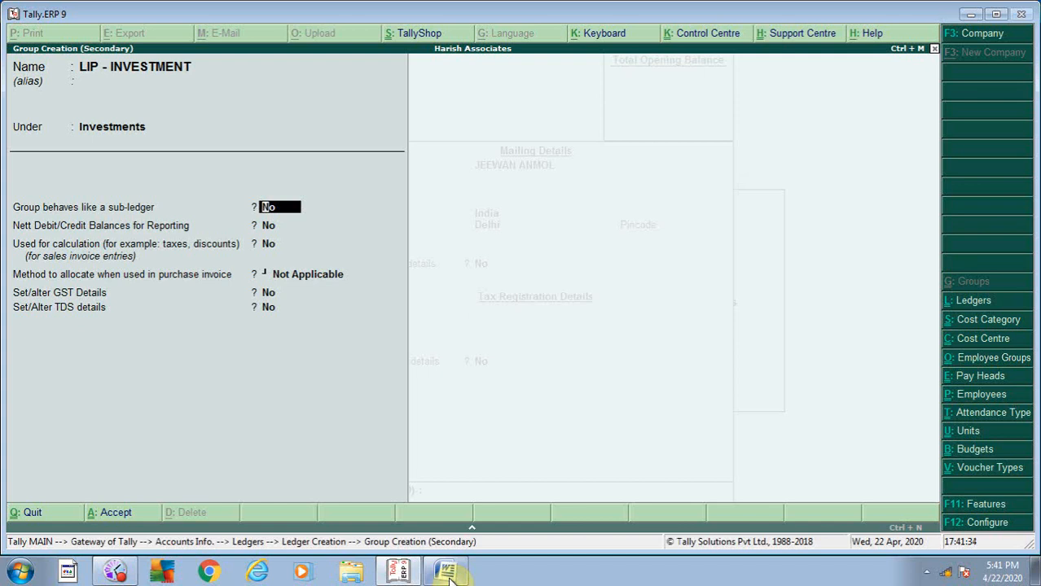
key("ctrl+a")
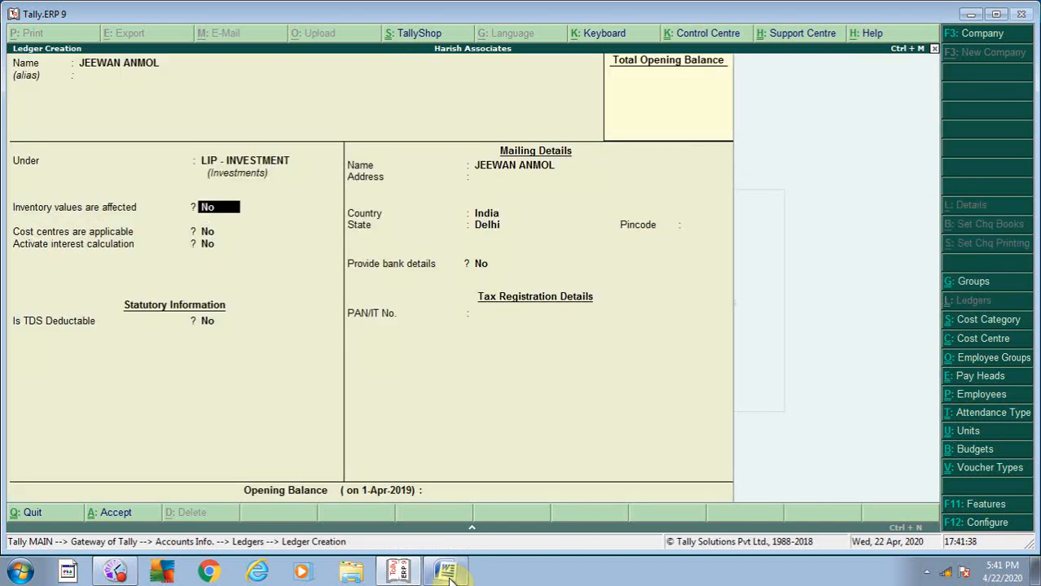
- Rename the ledger to LIC- JEEWAN ANMOL
key("BackSpace")
key("Up")
key("BackSpace")
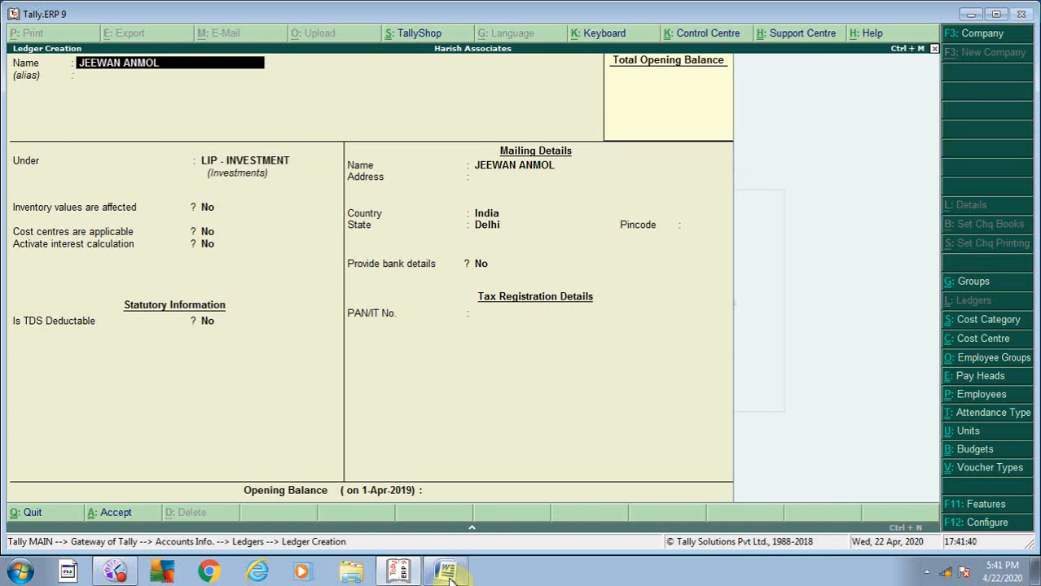
type("LIC")
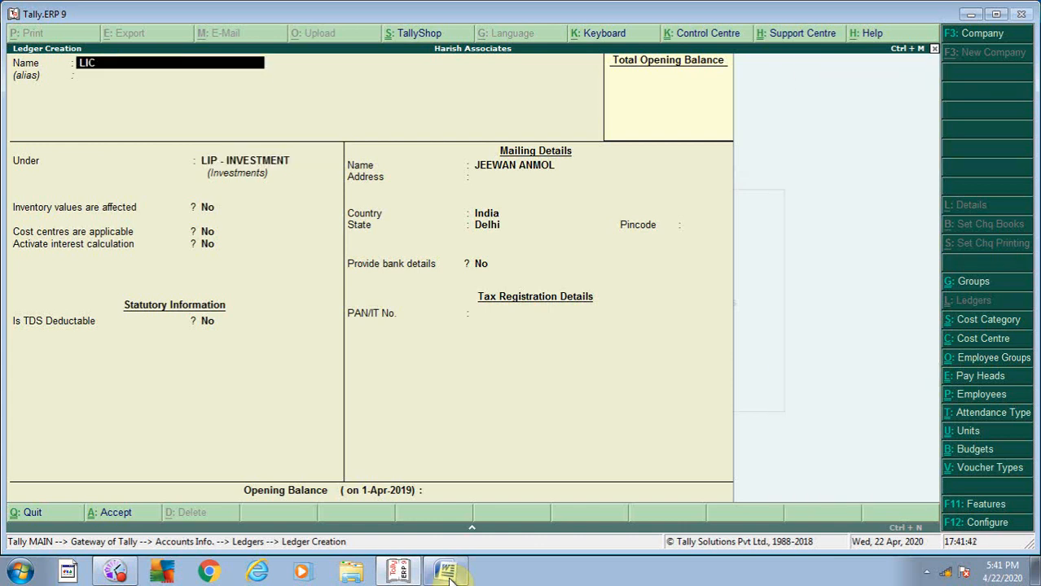
type("- JEEWAN ANMOL")
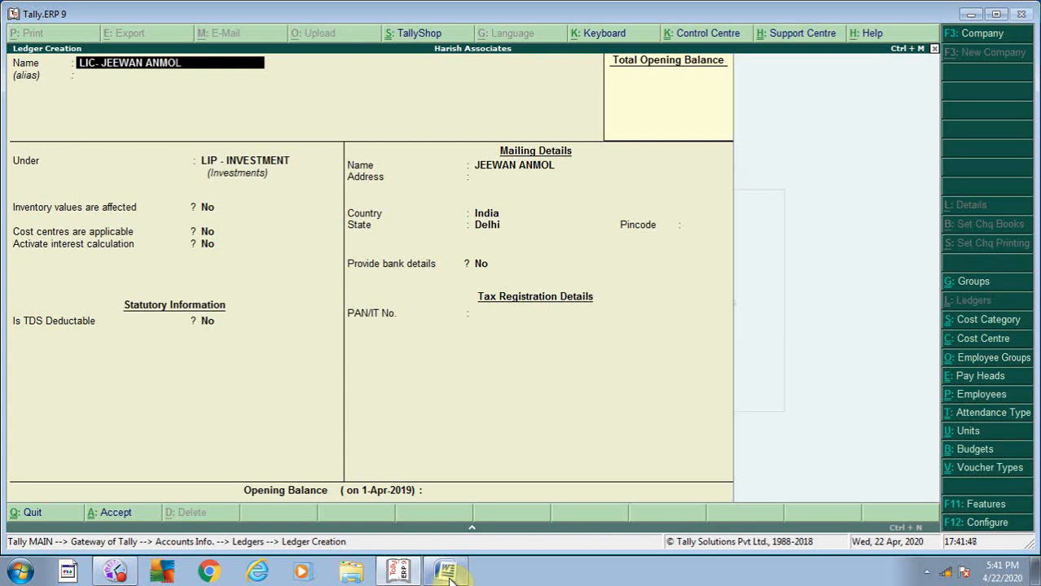
- Save the LIC- JEEWAN ANMOL ledger with LIP - INVESTMENT as its group
key("Return")
key("Return")
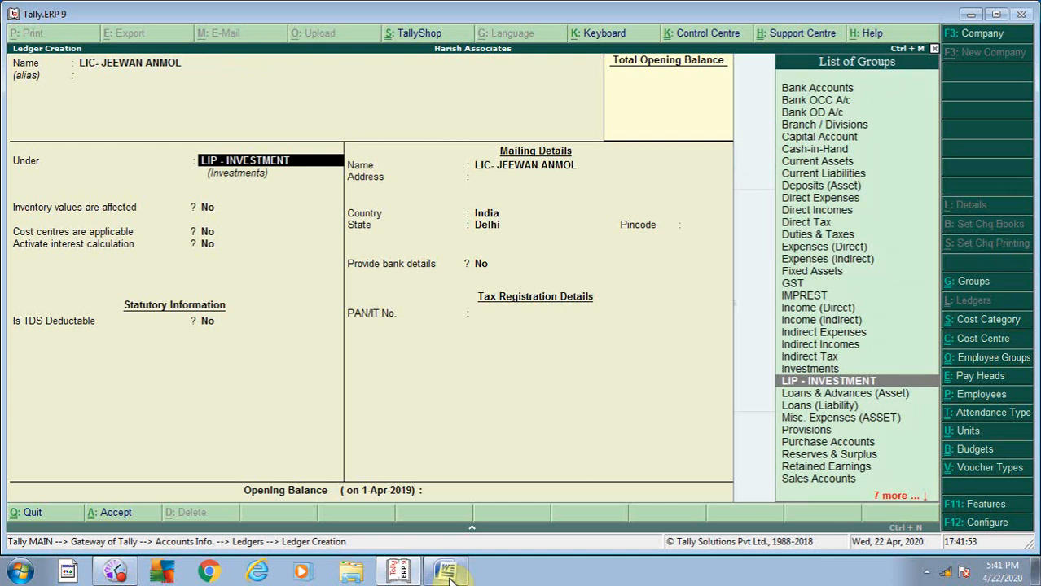
key("Return")
key("Return")
key("Return")
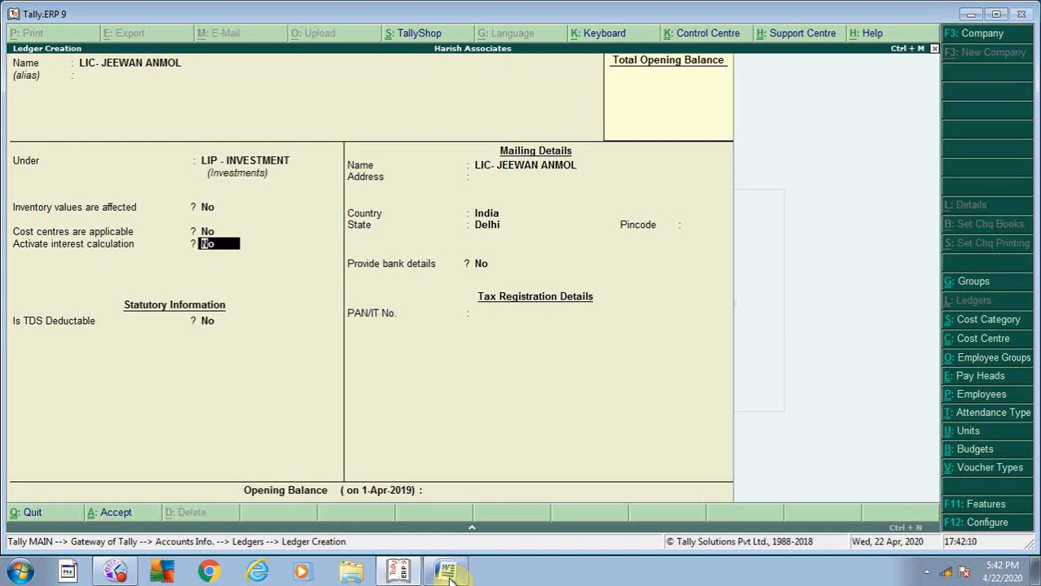
key("ctrl+a")
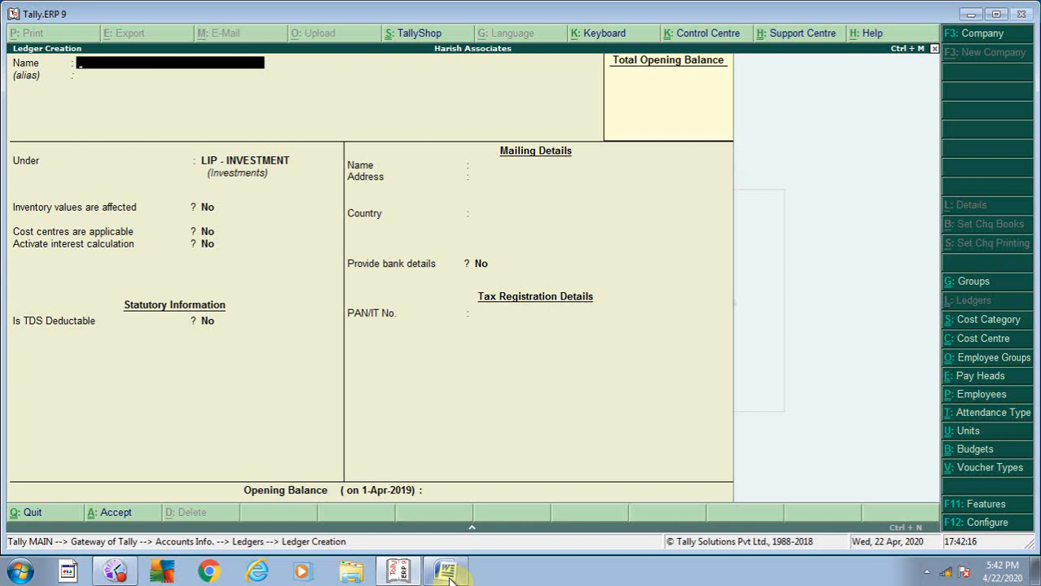
- Create and save the LIC- ENDOWNMENT POLICY ledger under LIP - INVESTMENT
type("LIC")
type("- ENDO")
type("W")
type("NME")
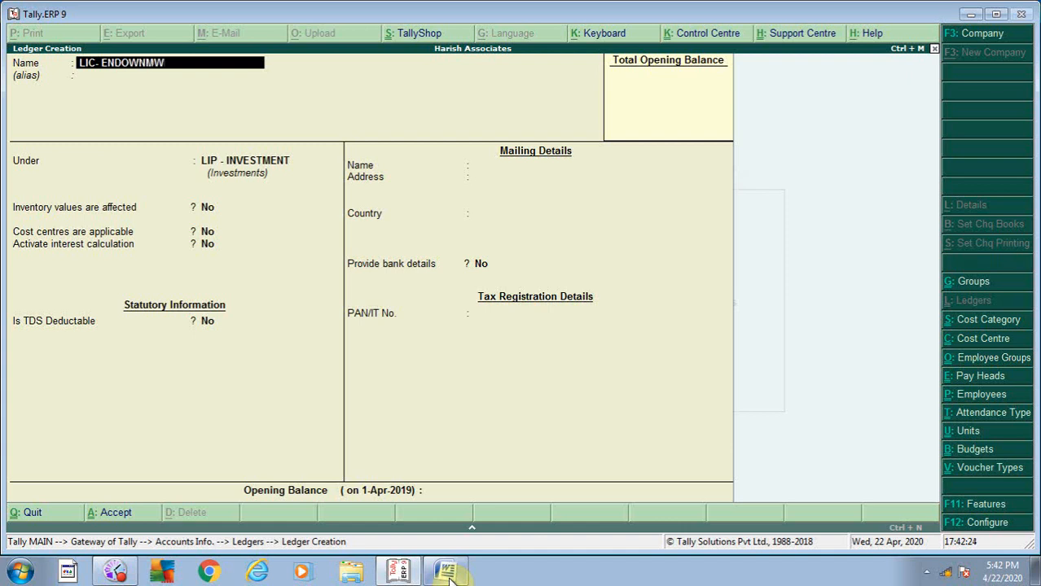
type("NT POLICY")
key("Return")
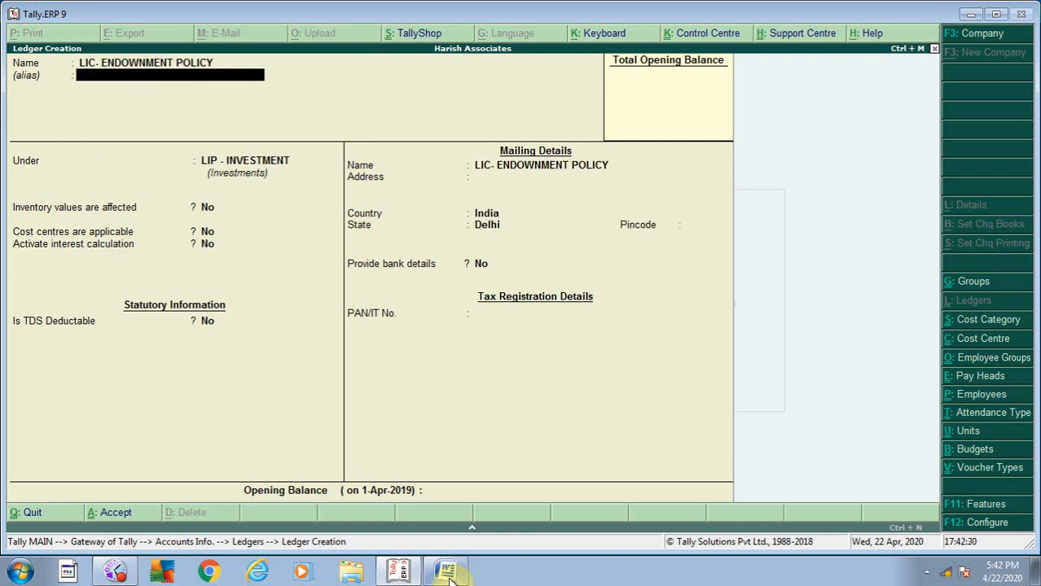
key("Return")
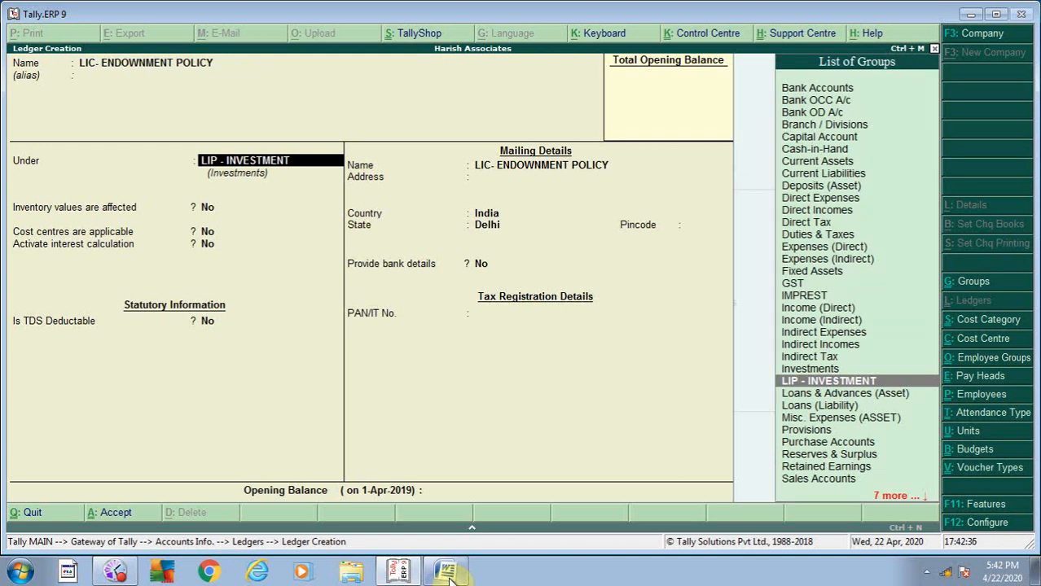
key("Return")
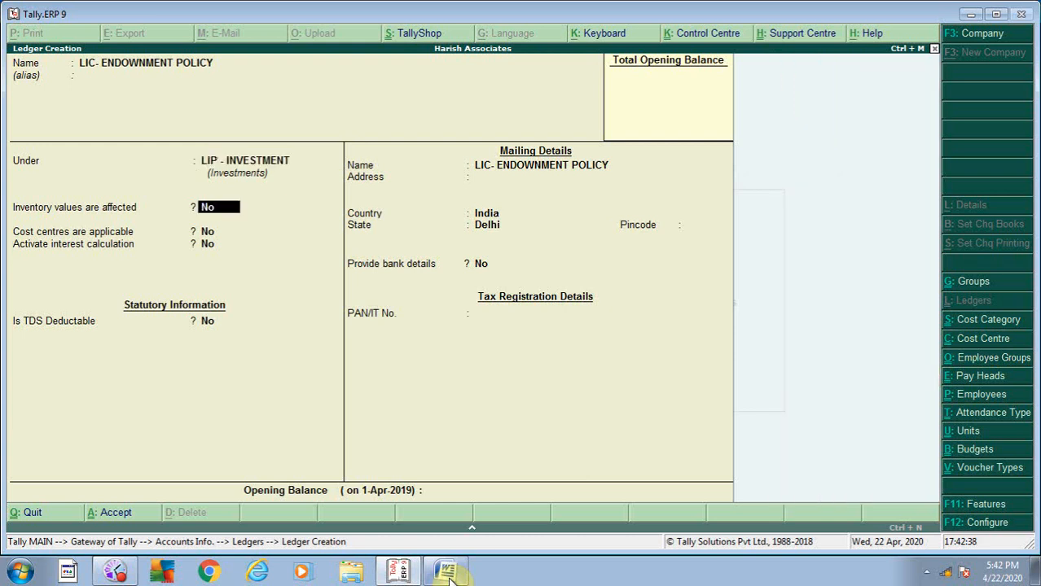
key("Return")
key("Return")
key("Return")
key("Return")
key("Return")
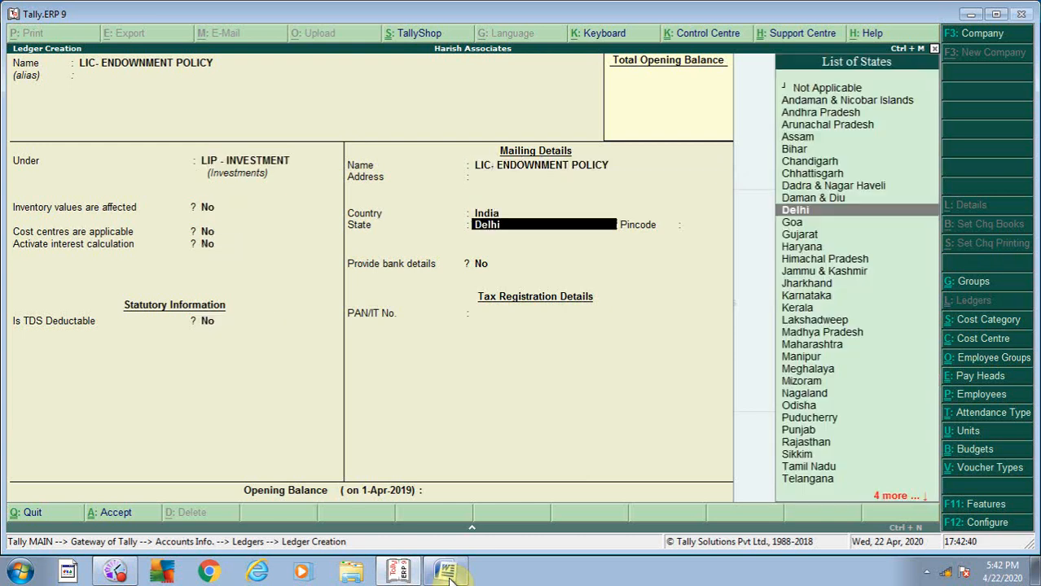
key("ctrl+a")
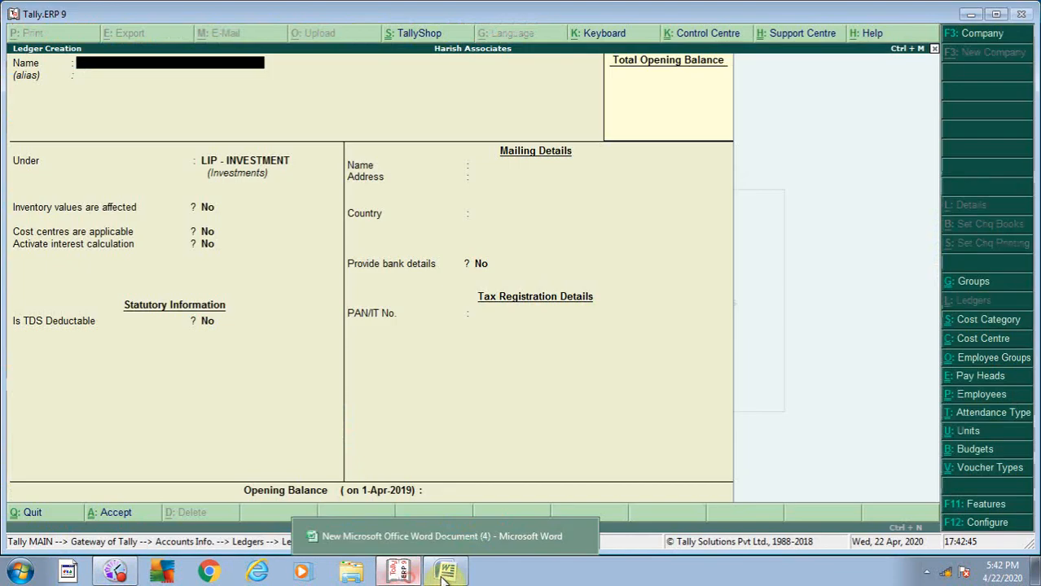
- Create the LIC- JEEWAN SATHI ledger under LIP - INVESTMENT, fixing a typo in the name
left_click(445, 578)
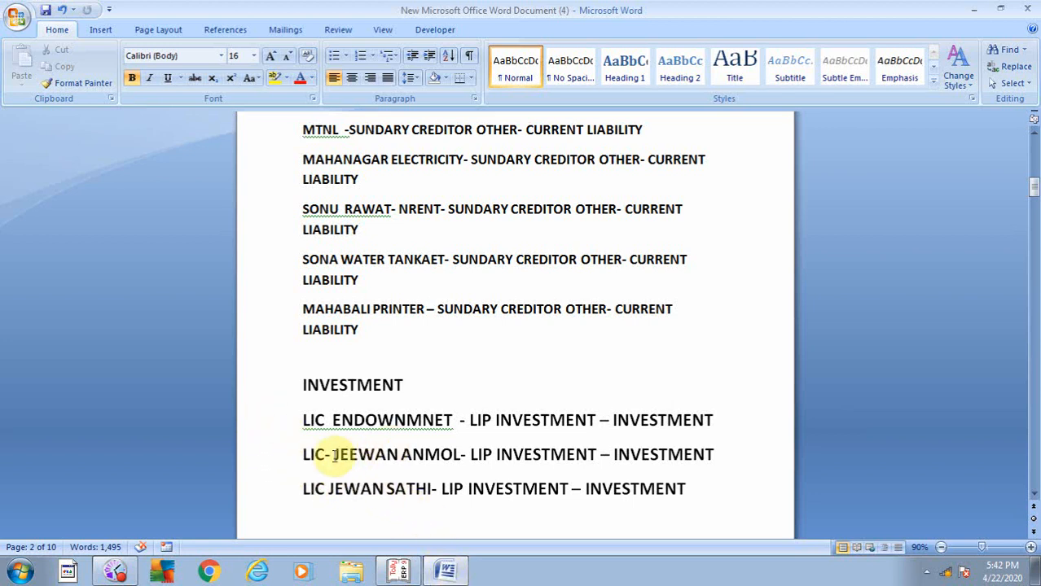
left_click(462, 573)
type("LI")
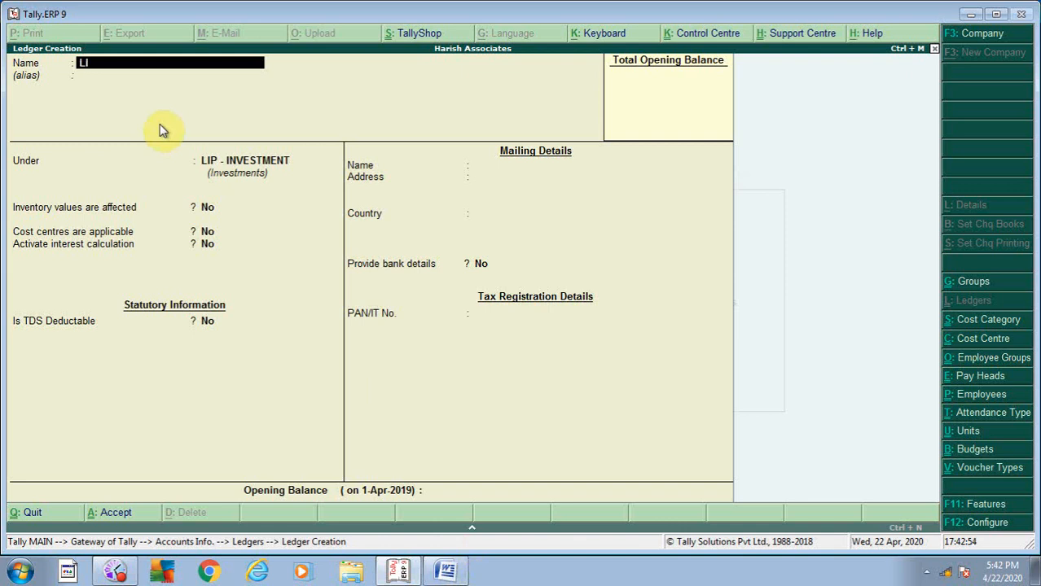
type("C- JEEWANB SATH")
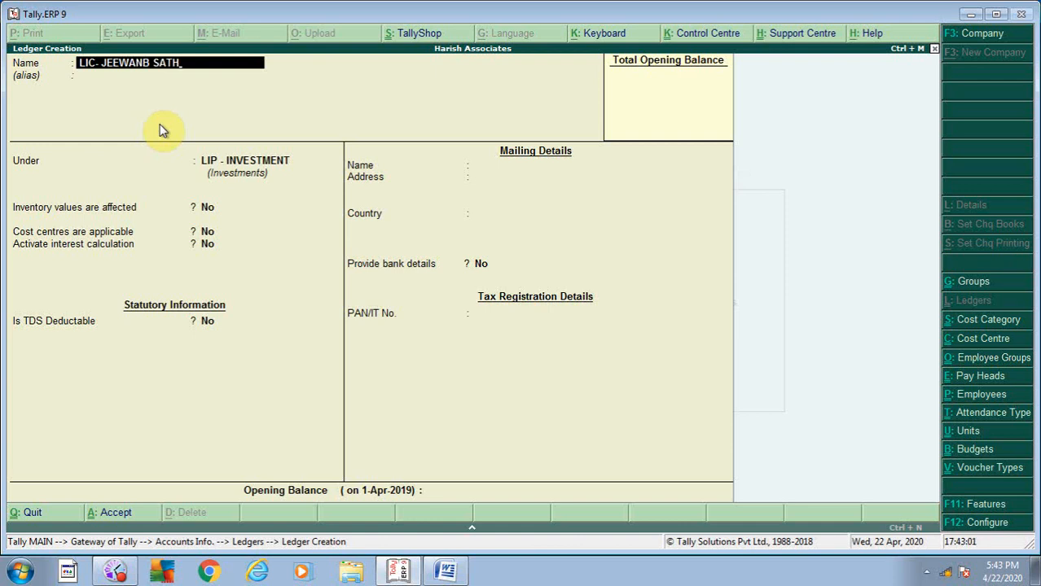
key("BackSpace")
key("BackSpace")
key("BackSpace")
key("BackSpace")
key("BackSpace")
key("BackSpace")
type("SATHI")
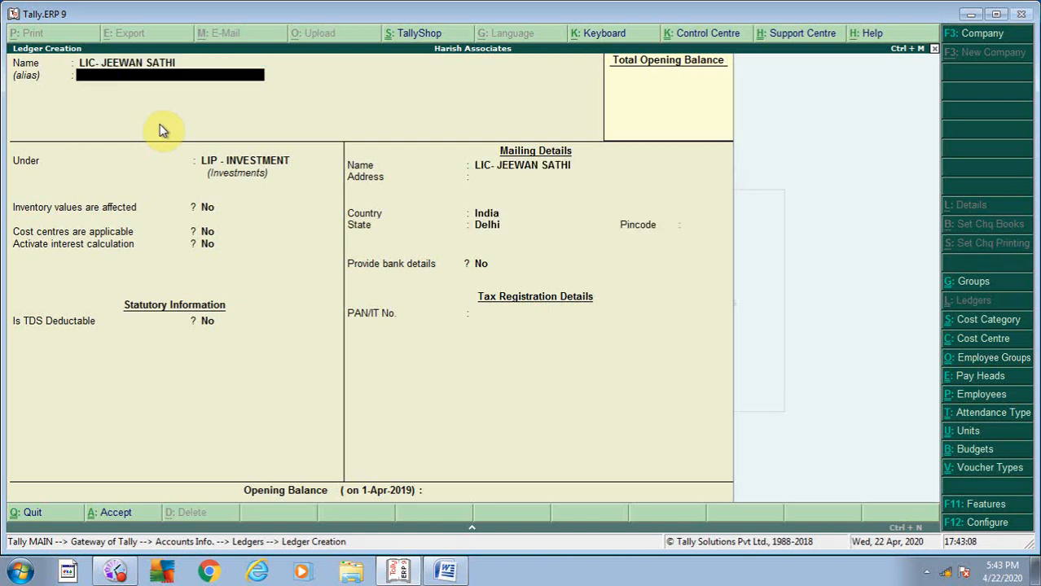
key("Return")
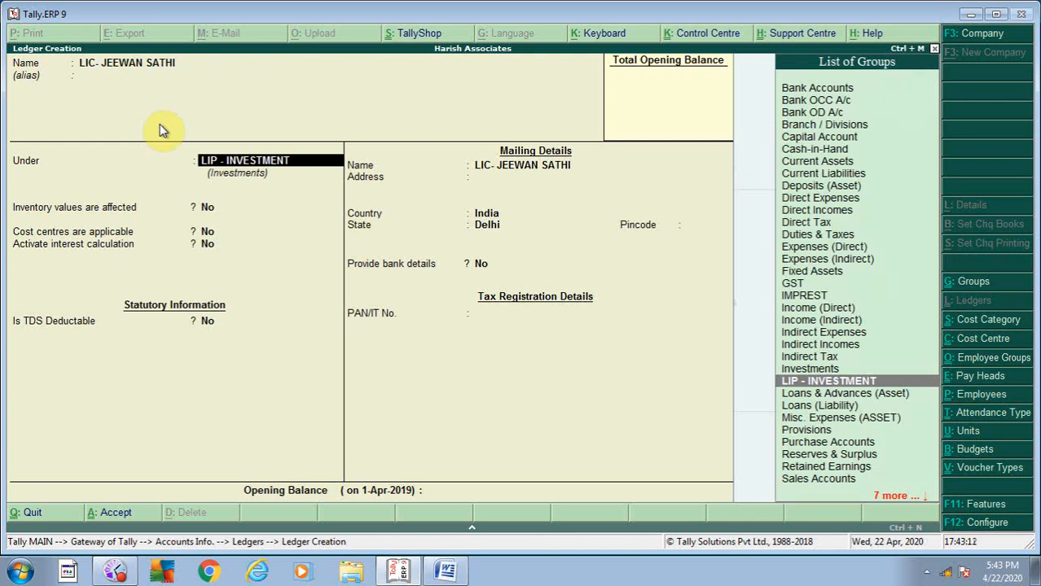
key("Return")
key("Return")
key("Return")
key("Return")
key("Return")
key("Return")
key("Return")
key("Return")
key("Return")
key("Return")
key("Return")
key("Return")
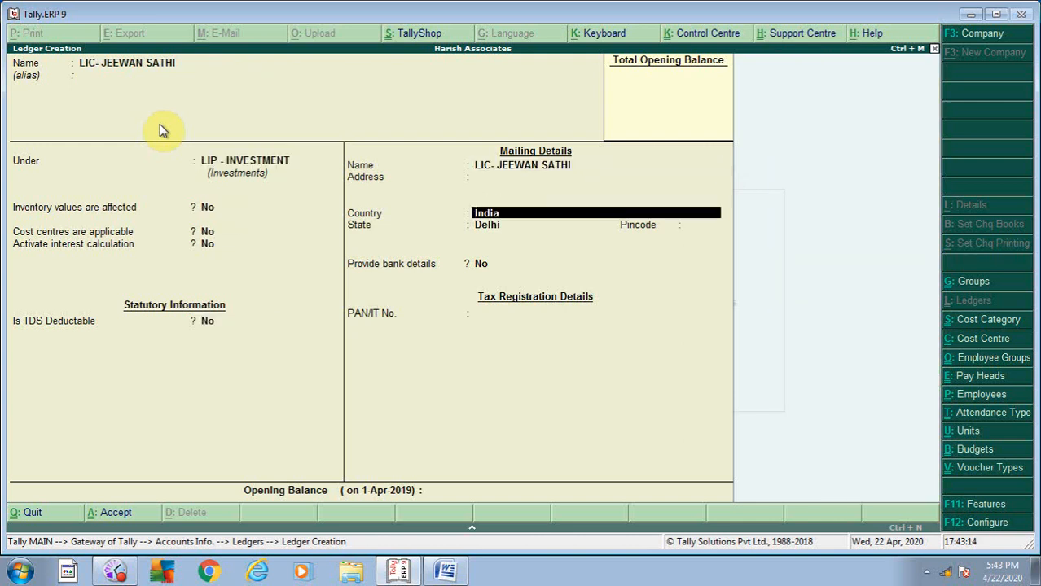
key("Return")
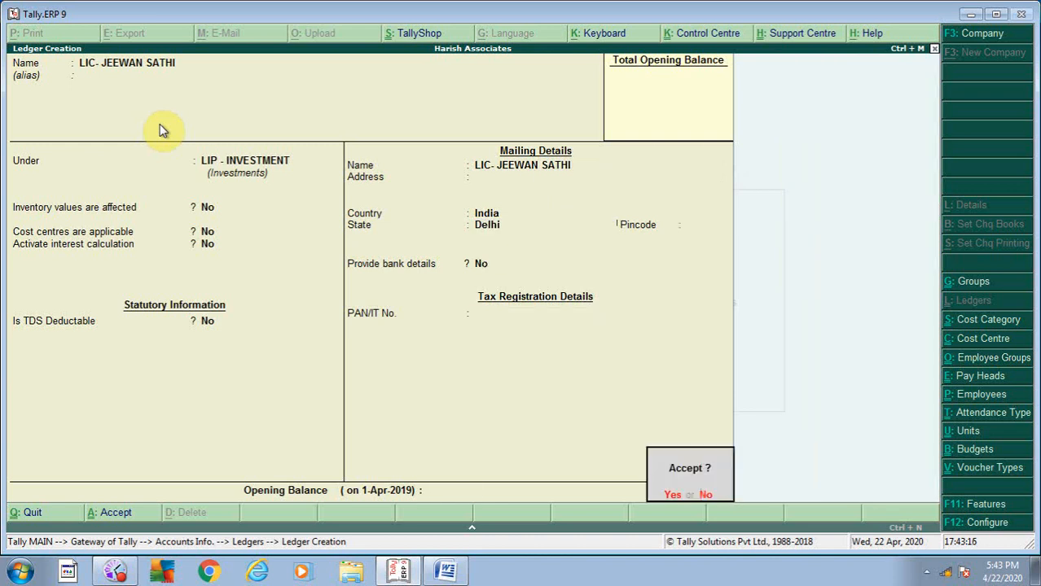
key("Return")
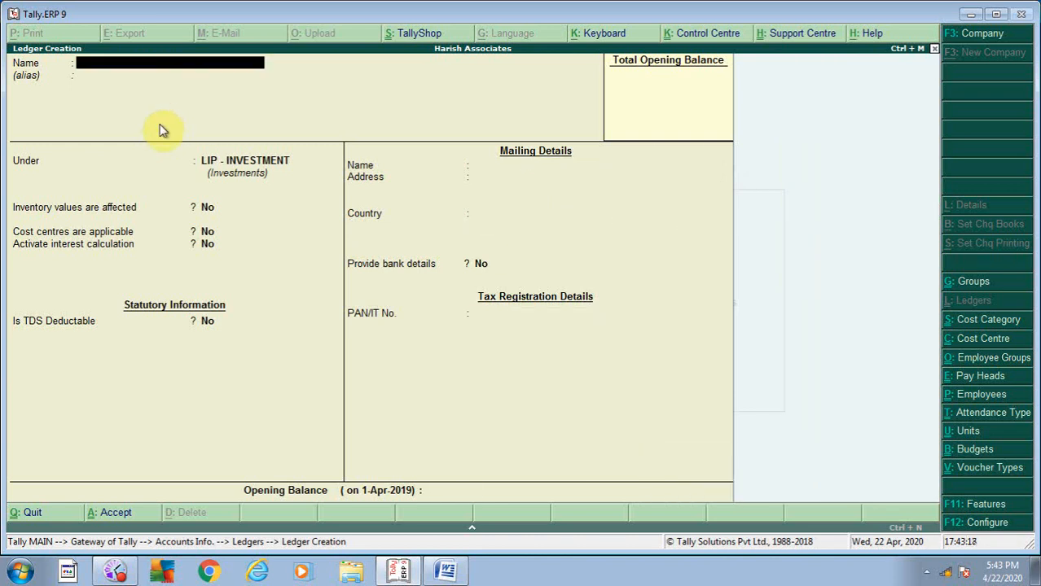
- Return to the Gateway of Tally and open the Investments summary from the Balance Sheet
key("Escape")
key("Escape")
key("Escape")
key("Escape")
key("Escape")
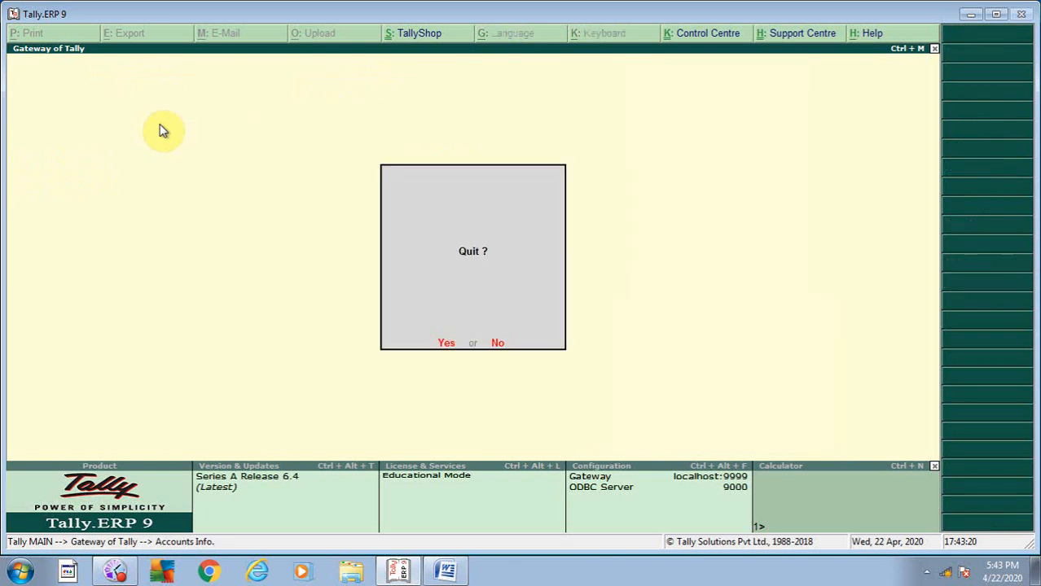
key("Escape")
key("Escape")
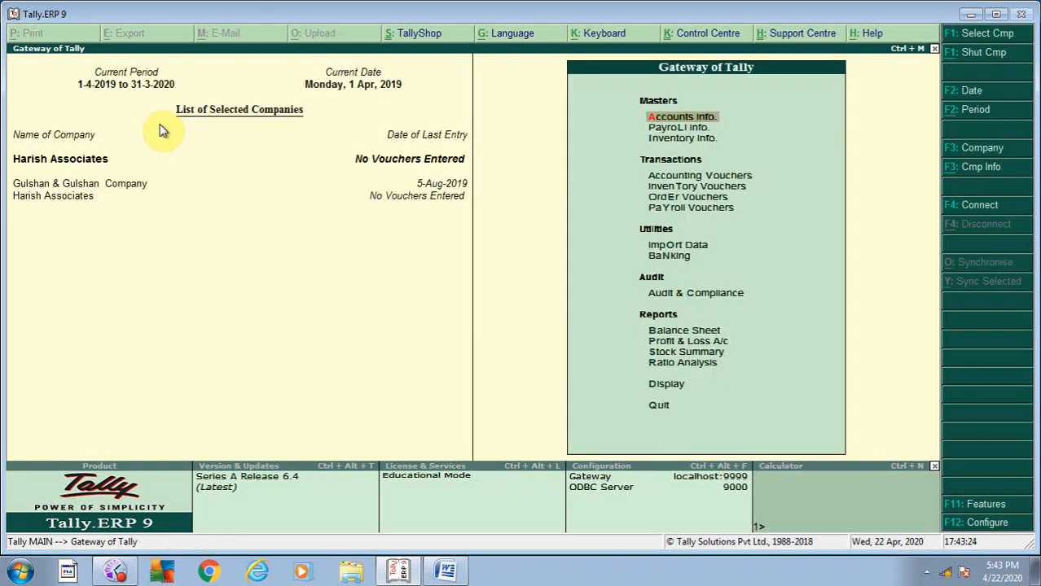
key("Down")
key("Up")
key("b")
key("Down")
key("Right")
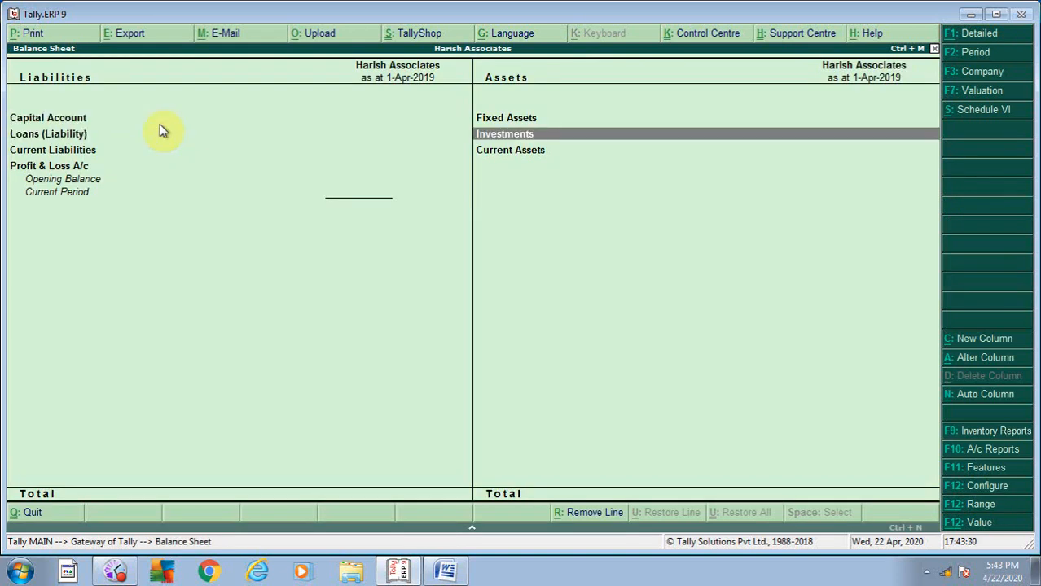
key("Return")
key("Escape")
key("Escape")
- Expand Investments in the Balance Sheet and drill into LIP - INVESTMENT, then exit to Gateway
key("b")
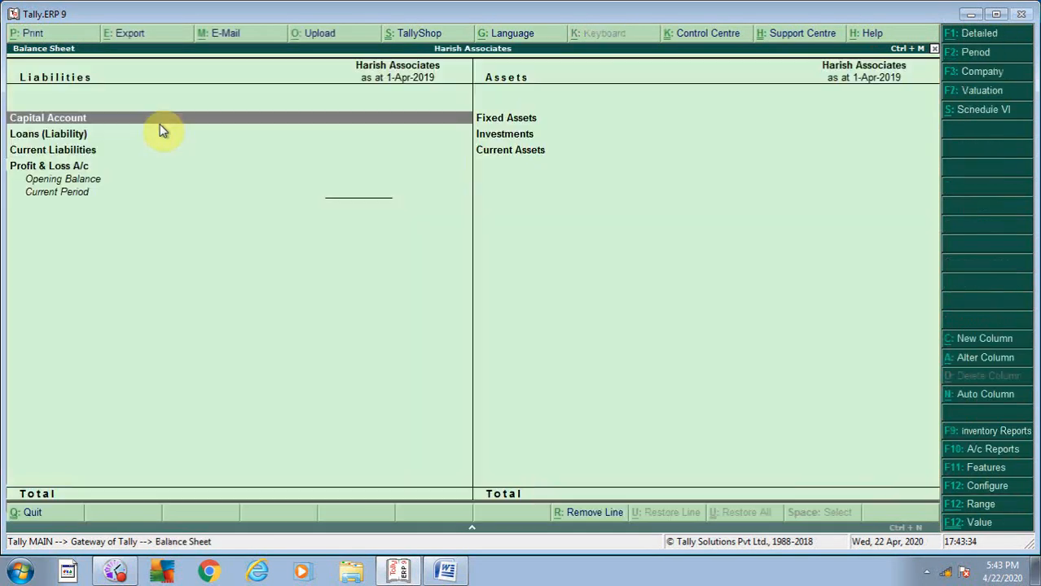
key("Right")
key("Down")
key("Return")
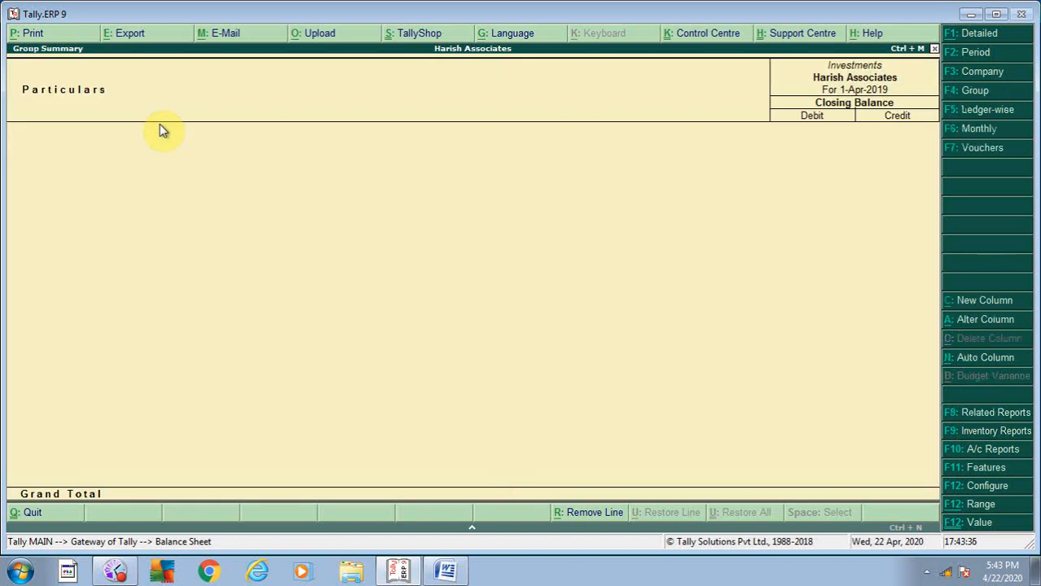
key("Escape")
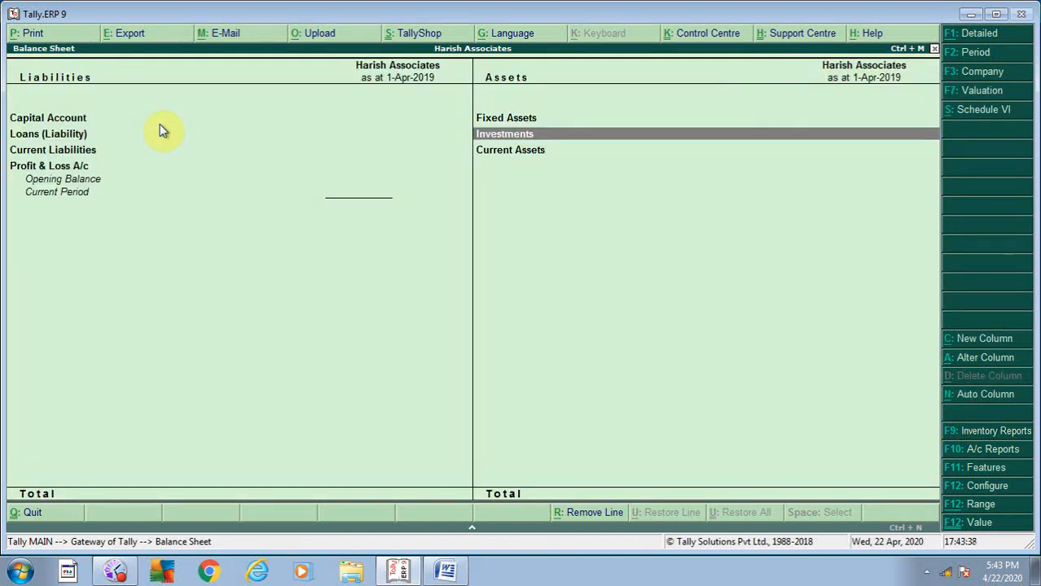
key("shift+Return")
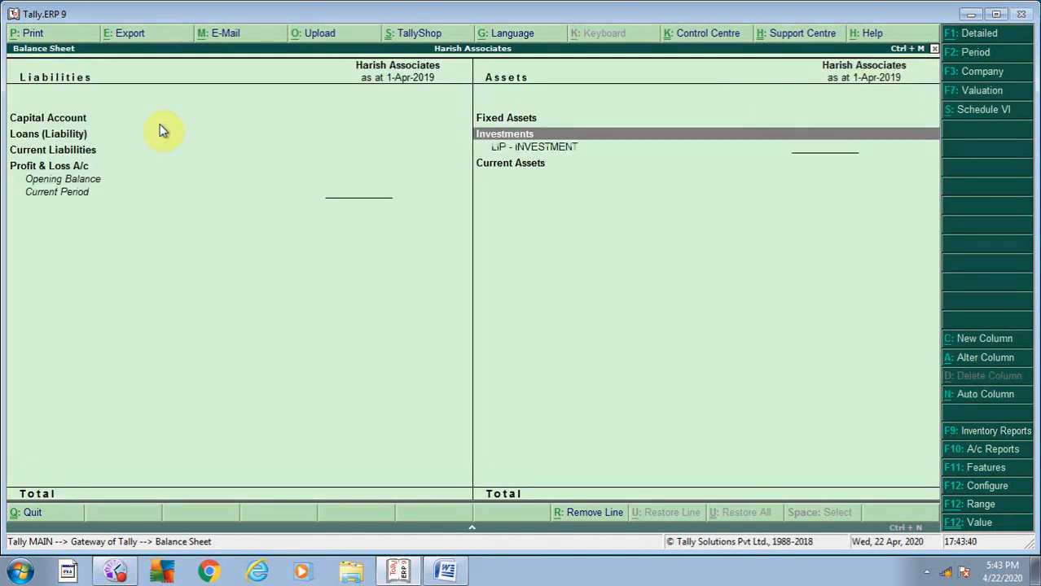
key("Down")
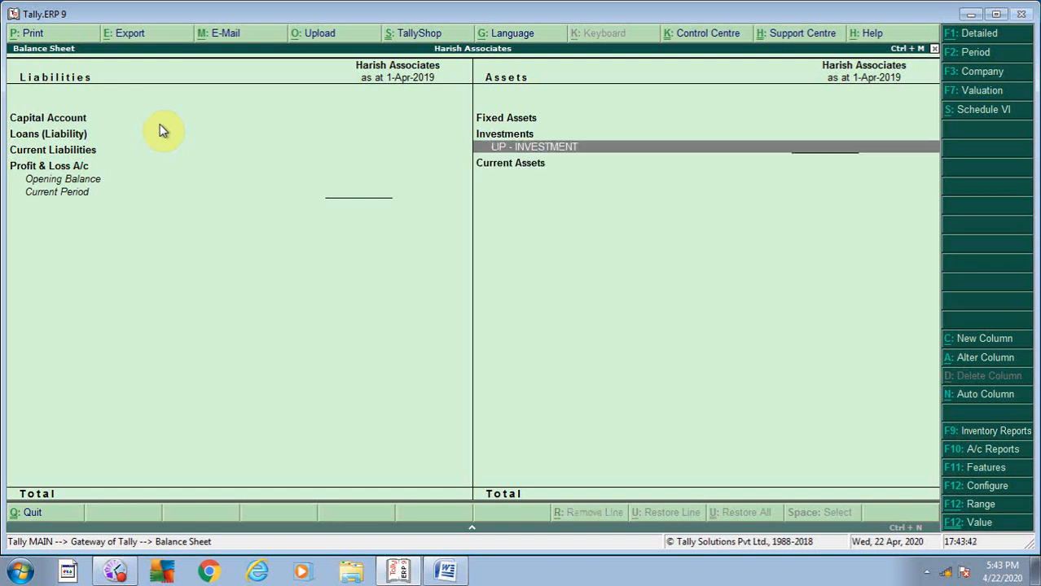
key("Return")
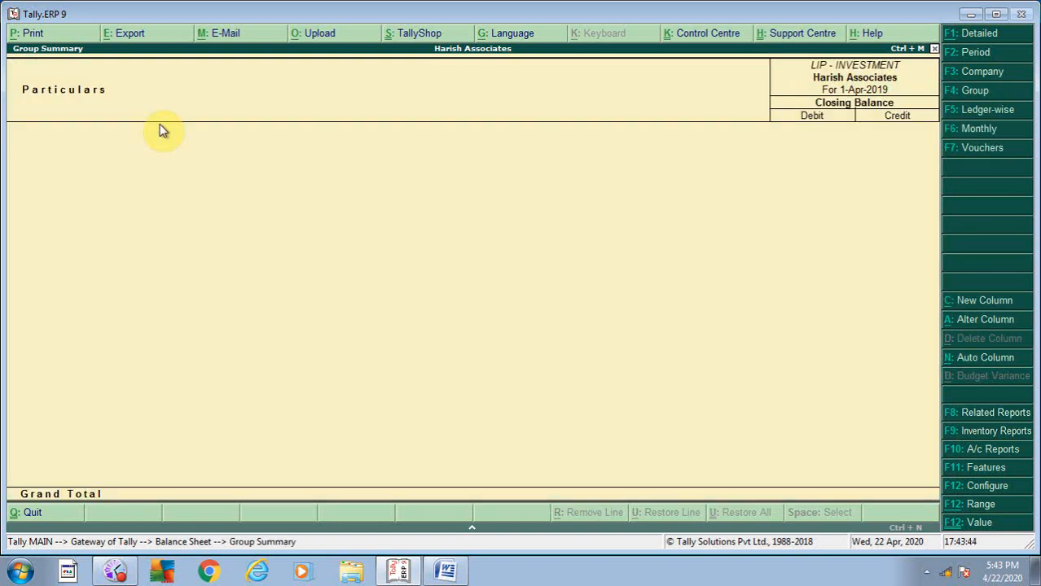
key("Escape")
key("Escape")
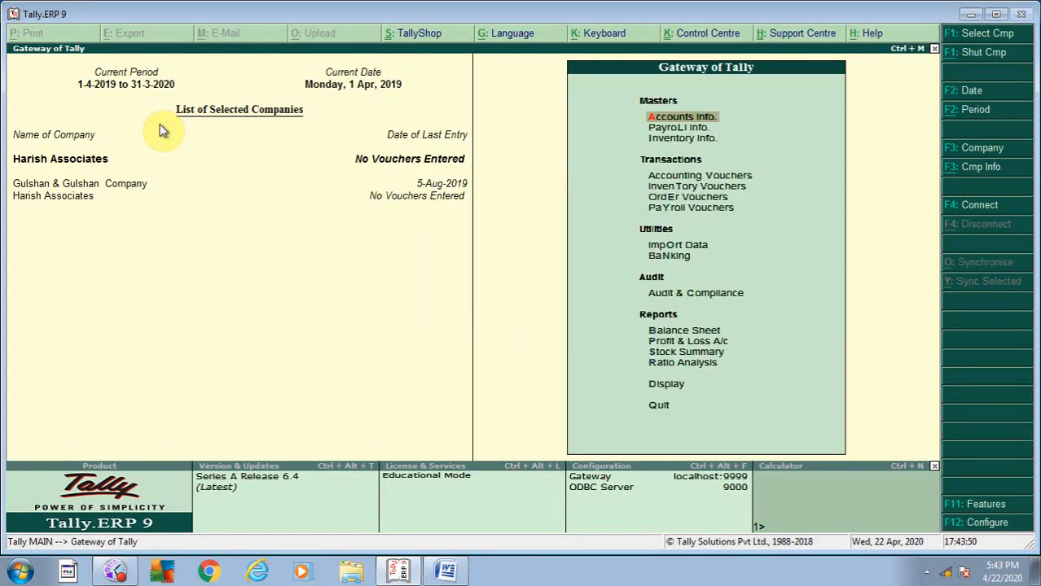
- Open the LIC- ENDOWNMENT POLICY ledger in single ledger alteration by searching 'LIC'
key("Return")
key("Down")
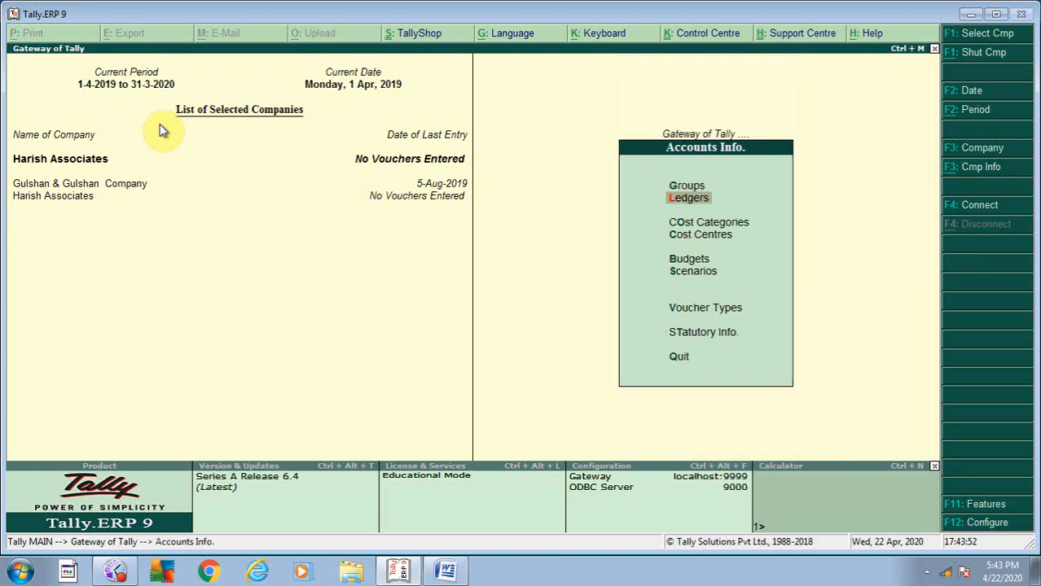
key("Return")
key("Escape")
key("Return")
key("Down")
key("Down")
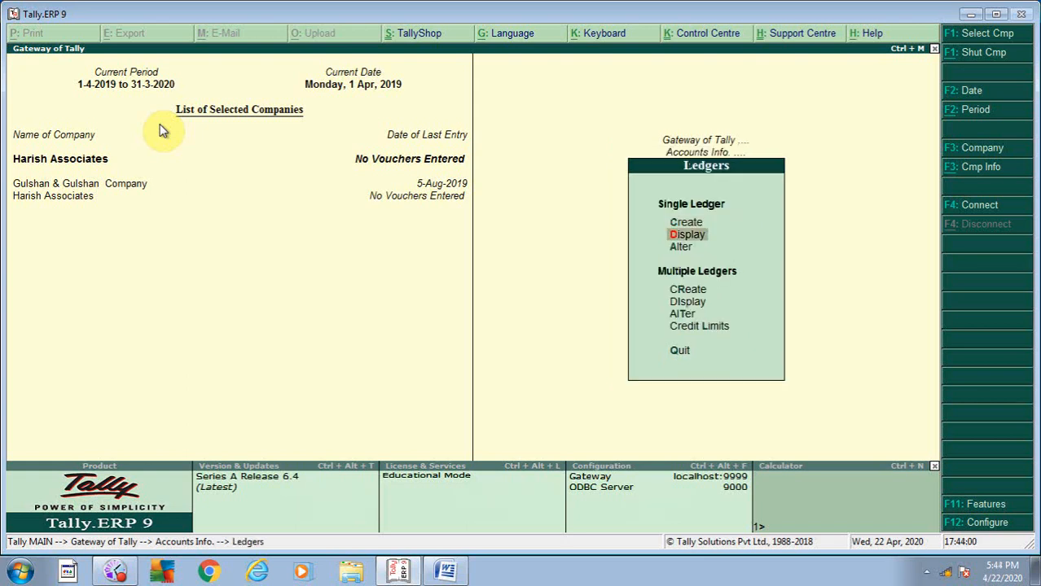
key("Return")
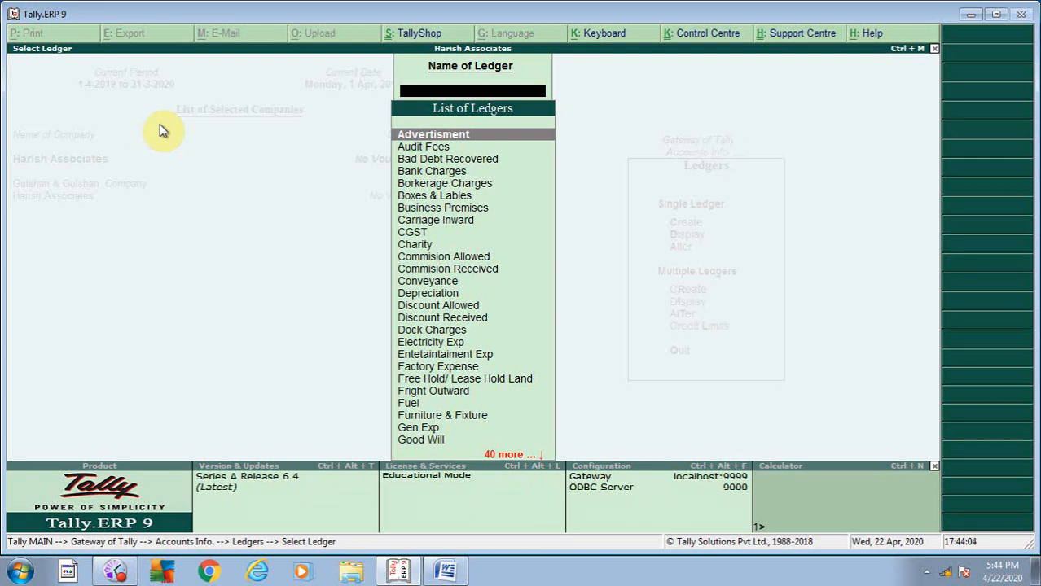
type("LIC")
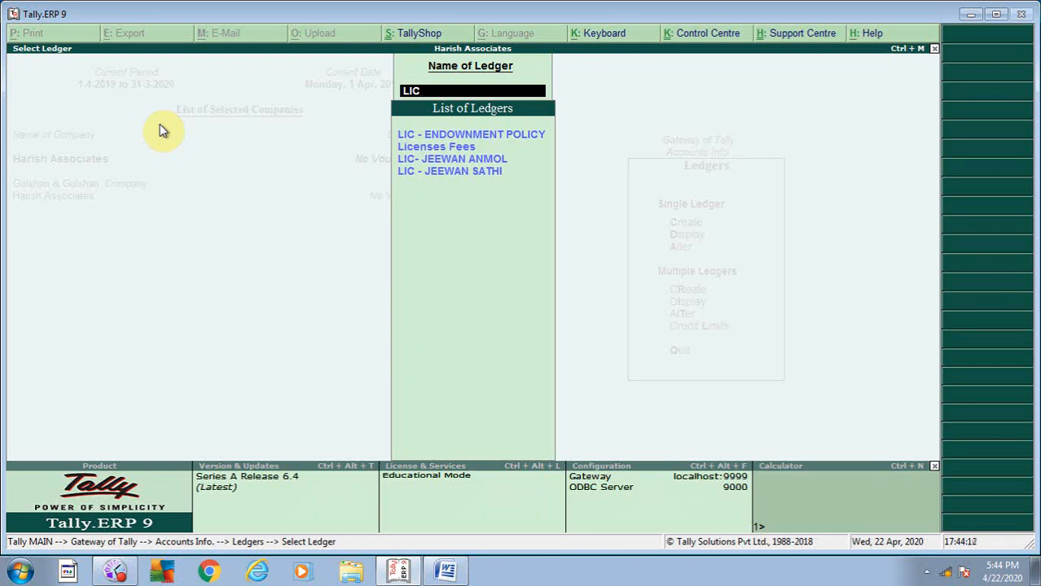
key("Down")
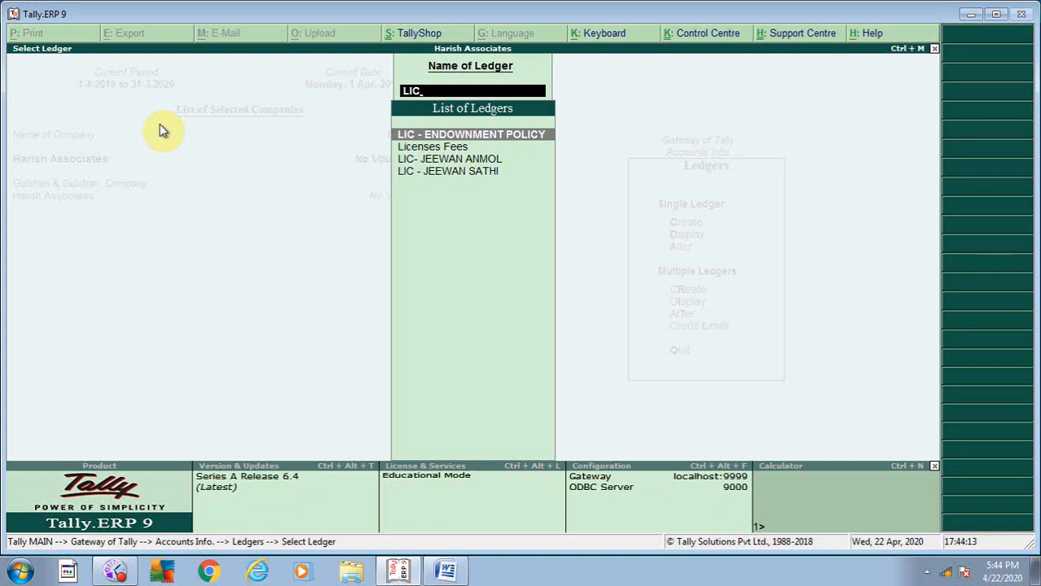
key("Return")
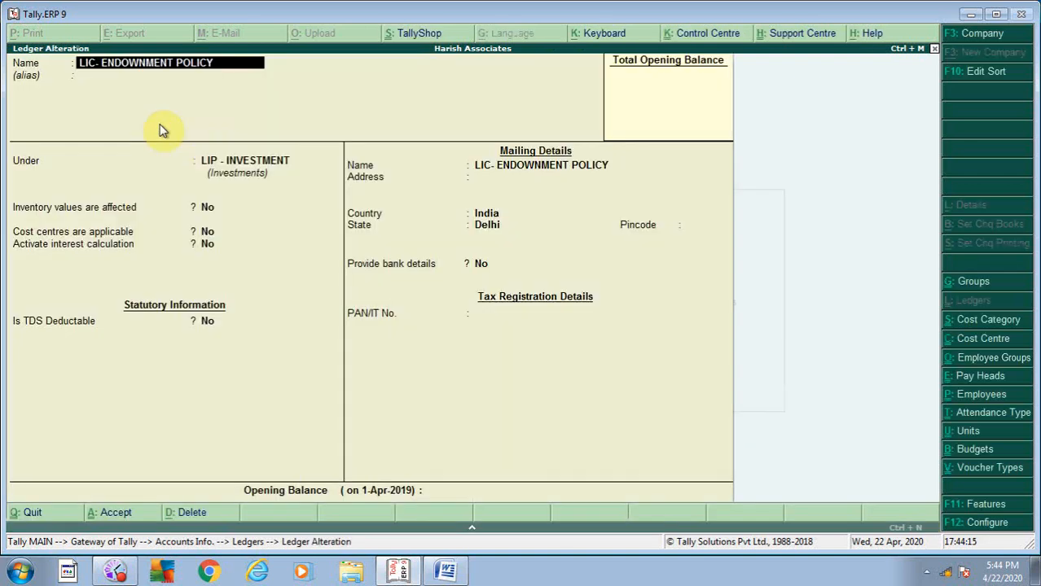
- Check that LIC- ENDOWNMENT POLICY sits under the LIP - INVESTMENT group within Investments
key("Return")
key("Return")
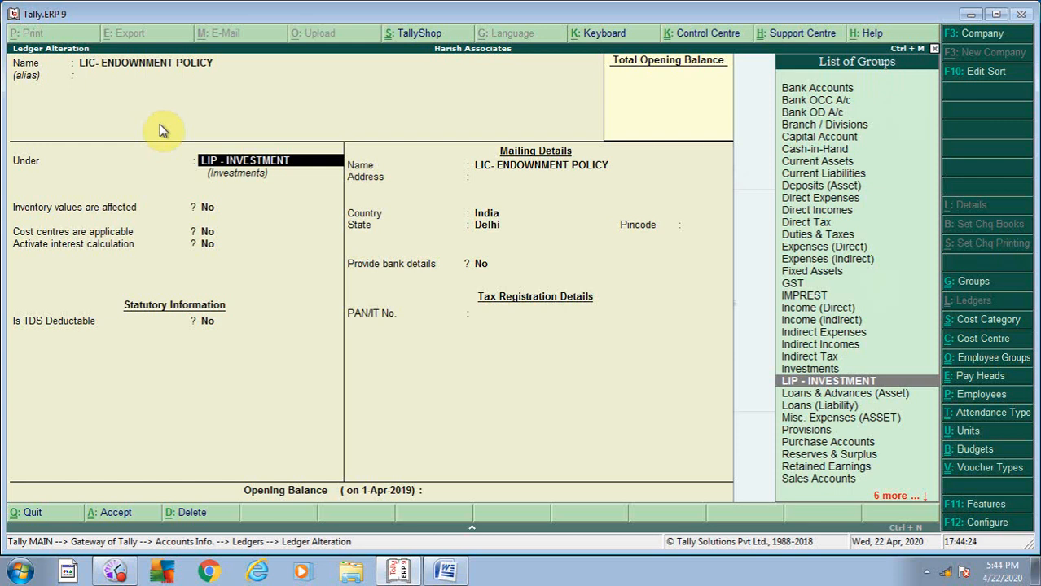
key("ctrl+Return")
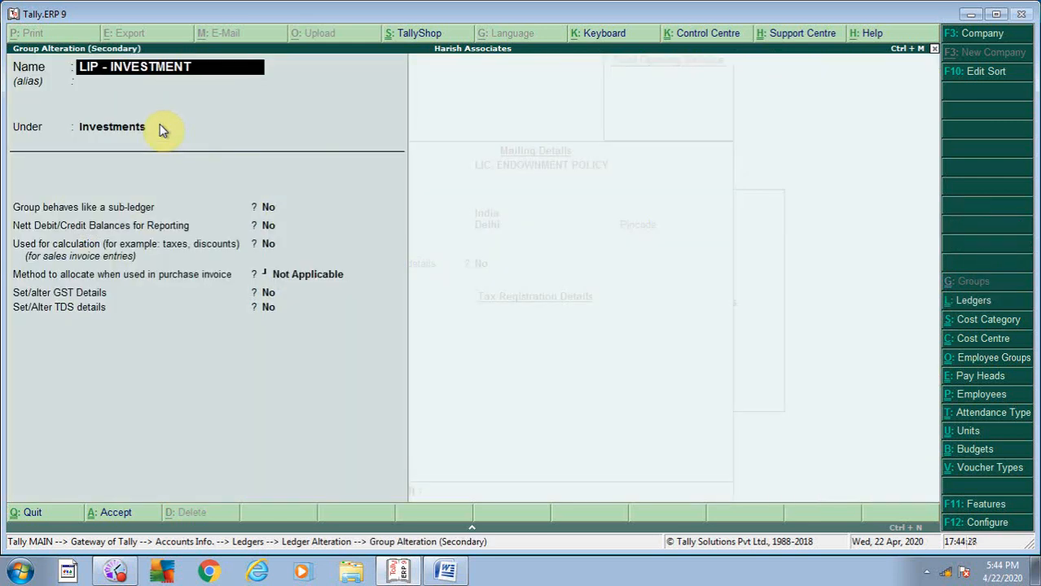
key("ctrl+a")
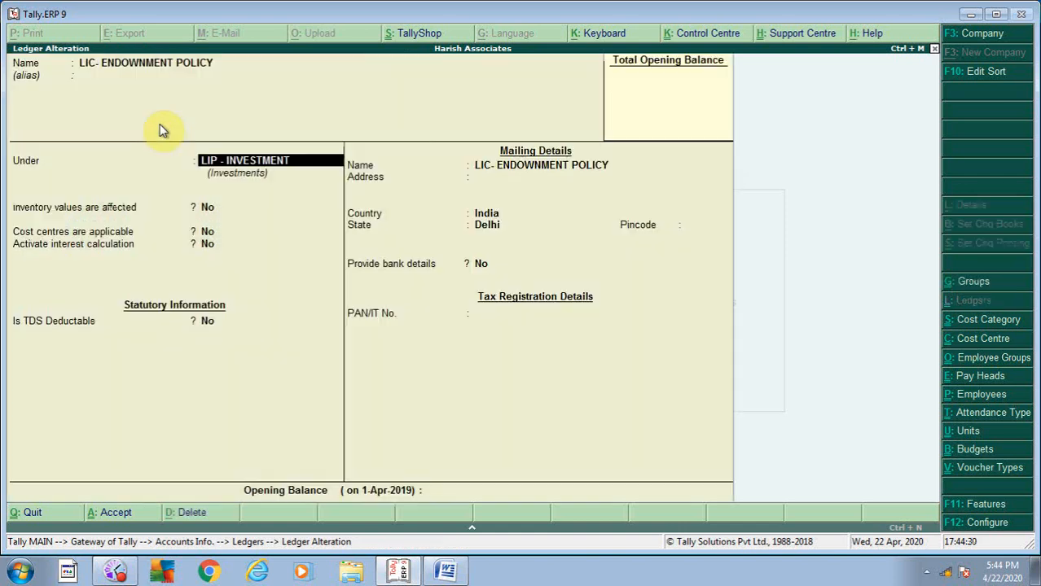
- Quit the ledger alteration without changes and return to the Ledgers options
key("Escape")
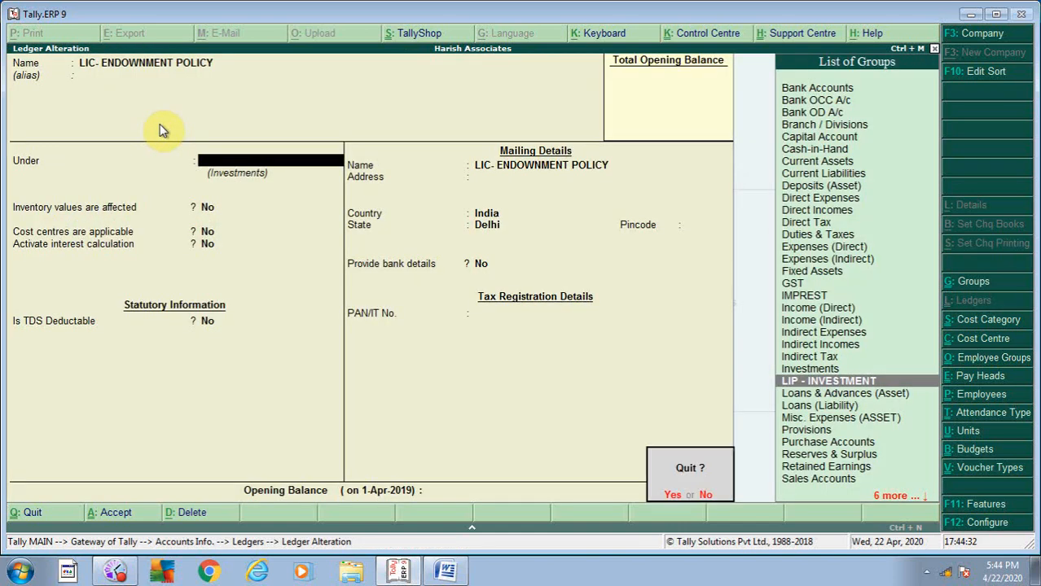
key("Return")
key("Escape")
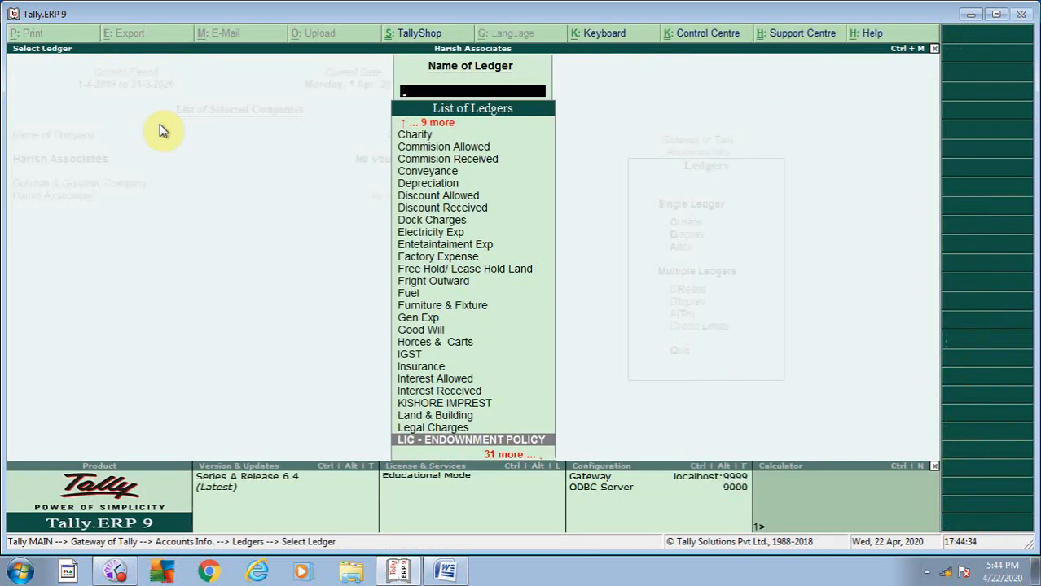
key("Escape")
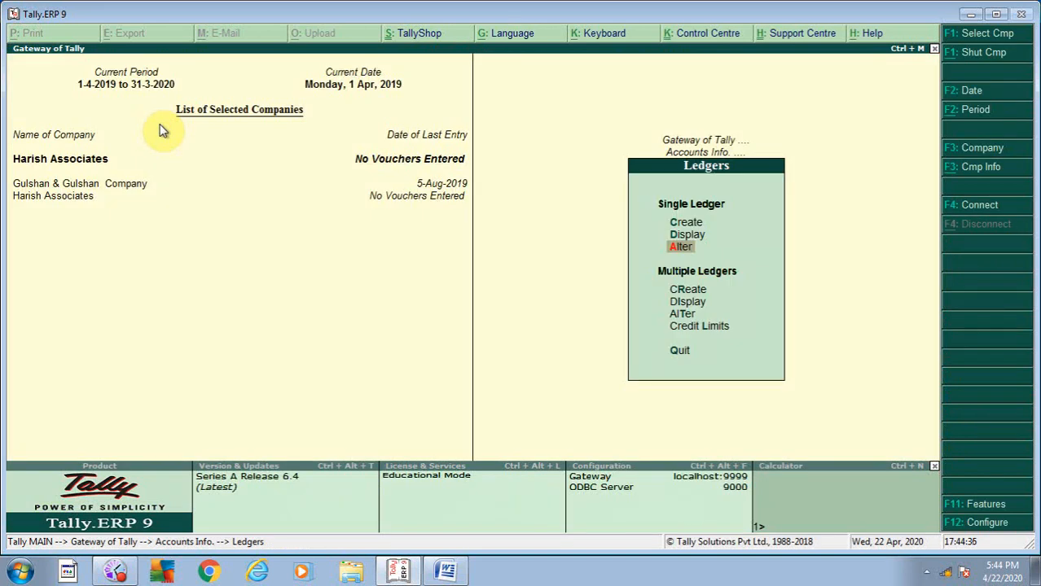